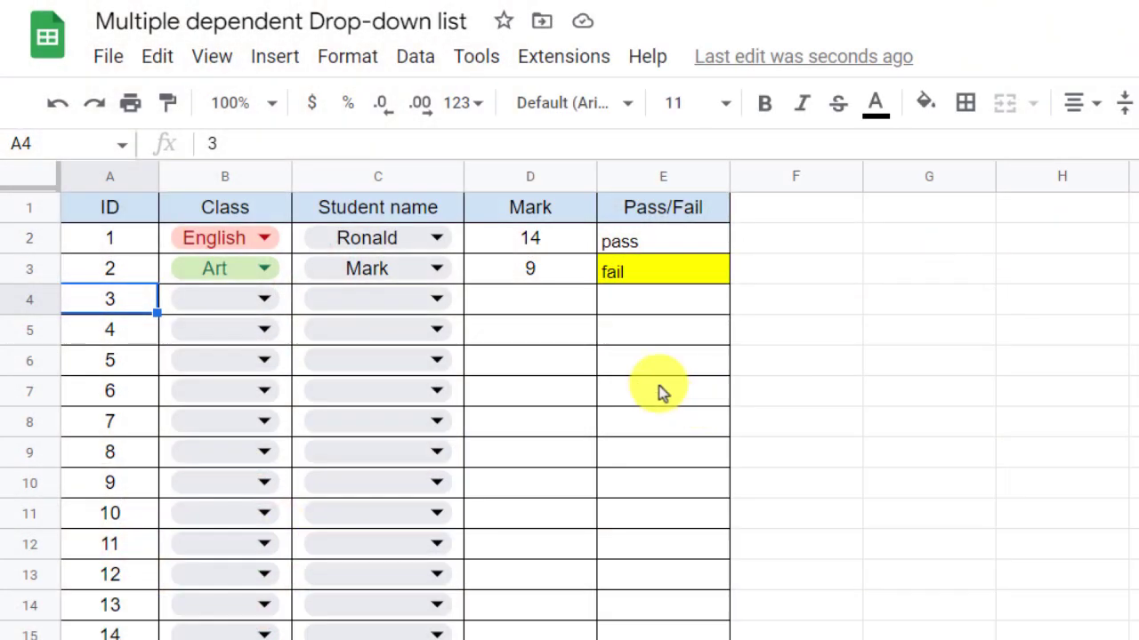
# Set ID 3 to class Math and student Joseph, then copy E3's Pass/Fail formula.
pyautogui.click(271, 299)
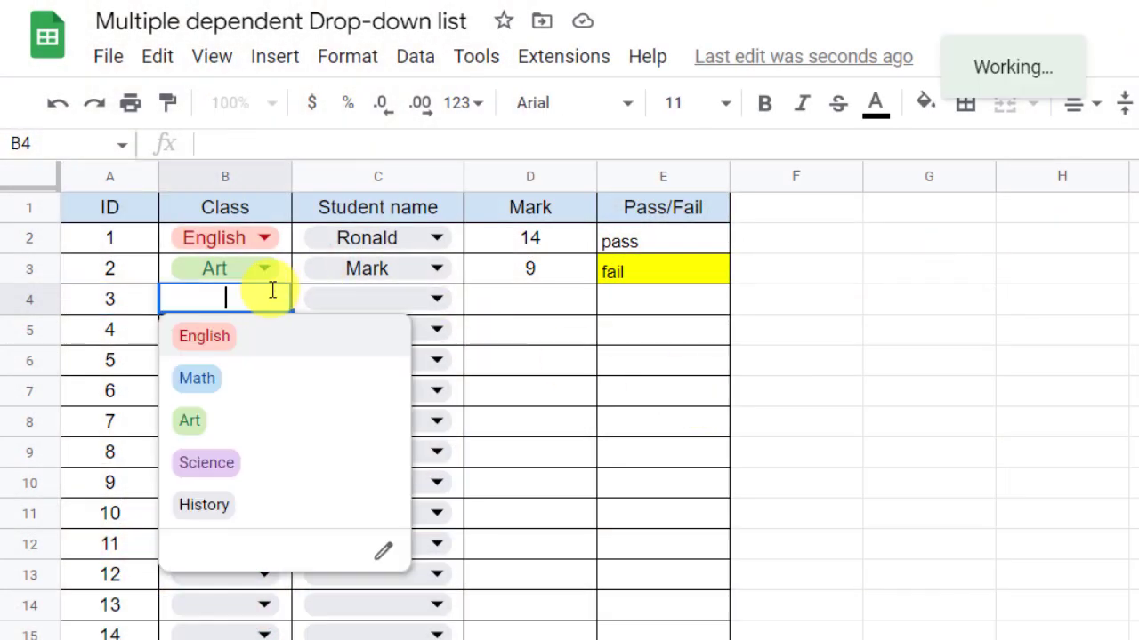
pyautogui.click(267, 381)
pyautogui.click(440, 300)
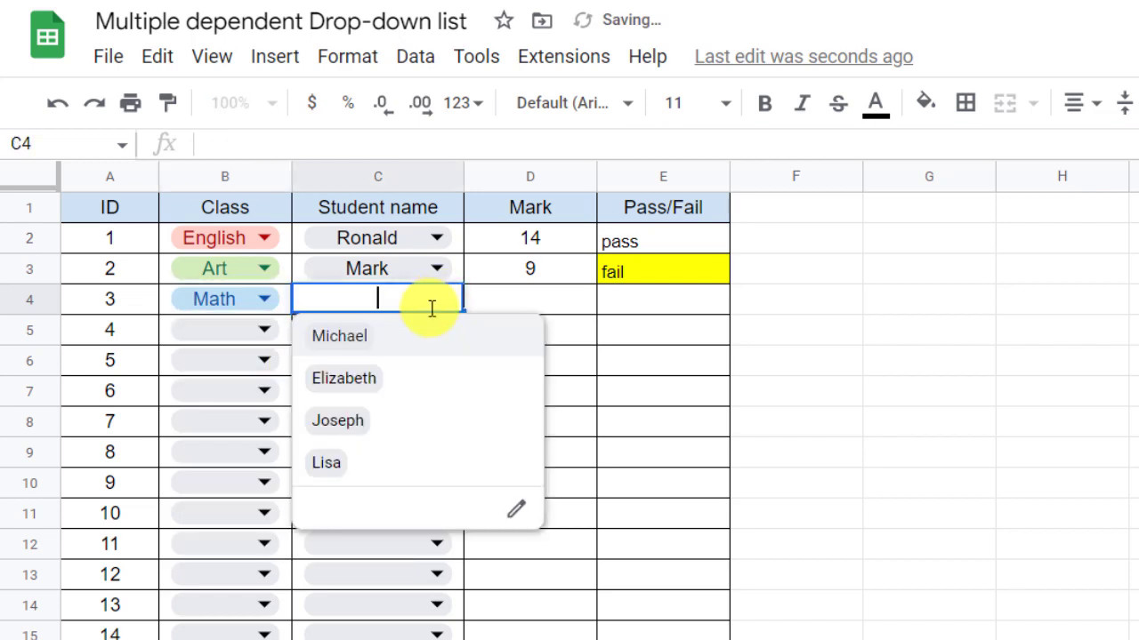
pyautogui.click(416, 428)
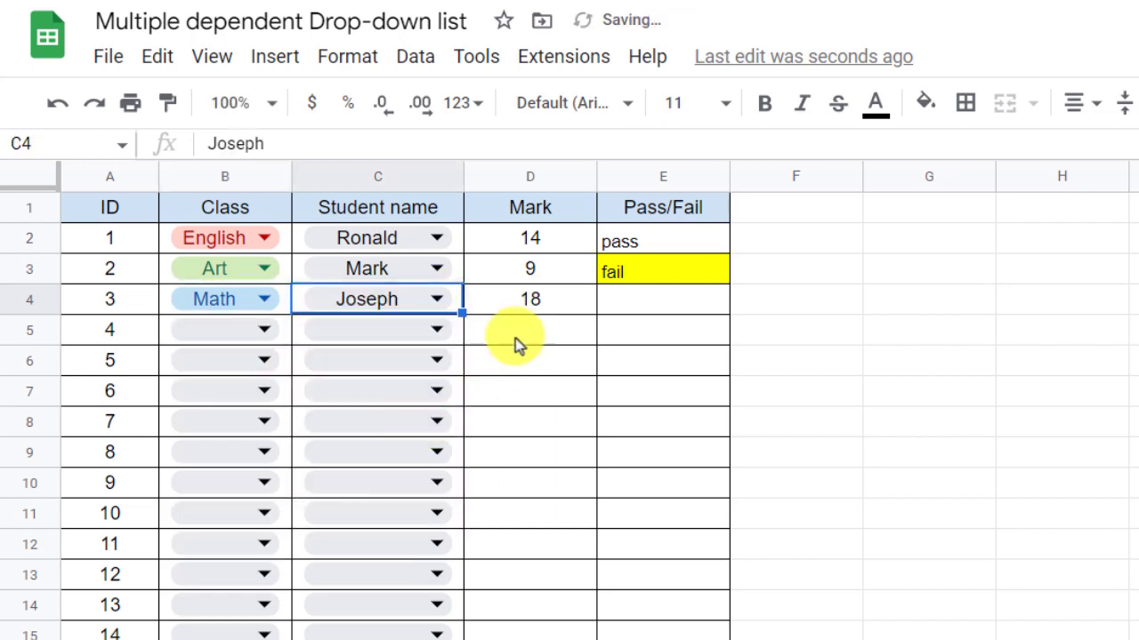
pyautogui.click(687, 277)
pyautogui.hotkey('ctrl', 'c')
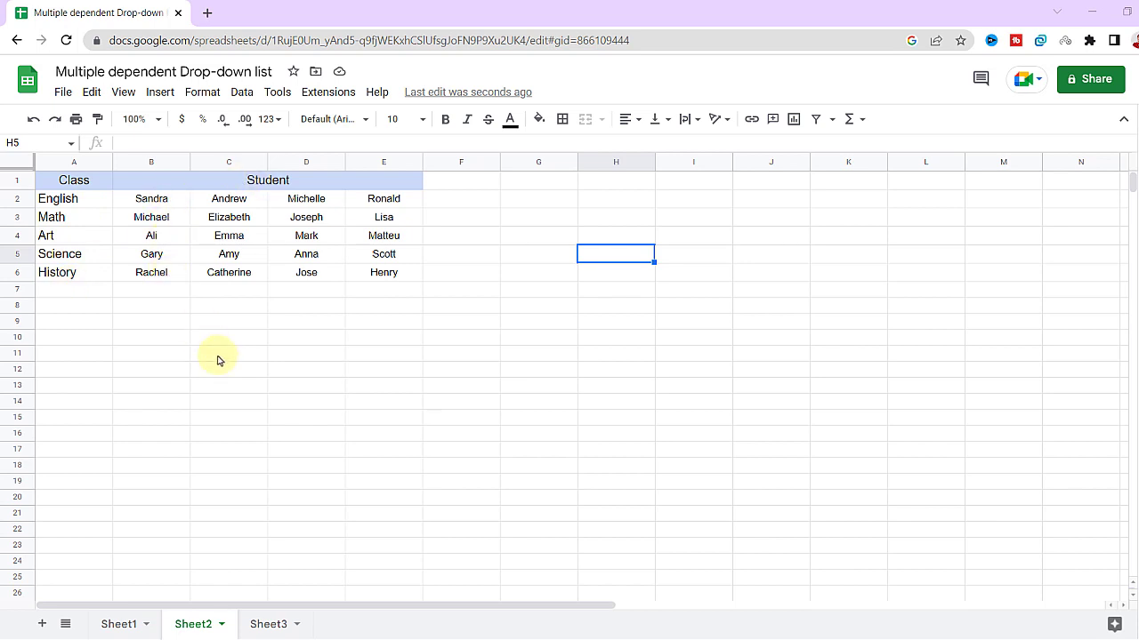
# Pick Math in B4 and Joseph in C4, then extend E3's Pass/Fail formula down to E4.
pyautogui.click(267, 624)
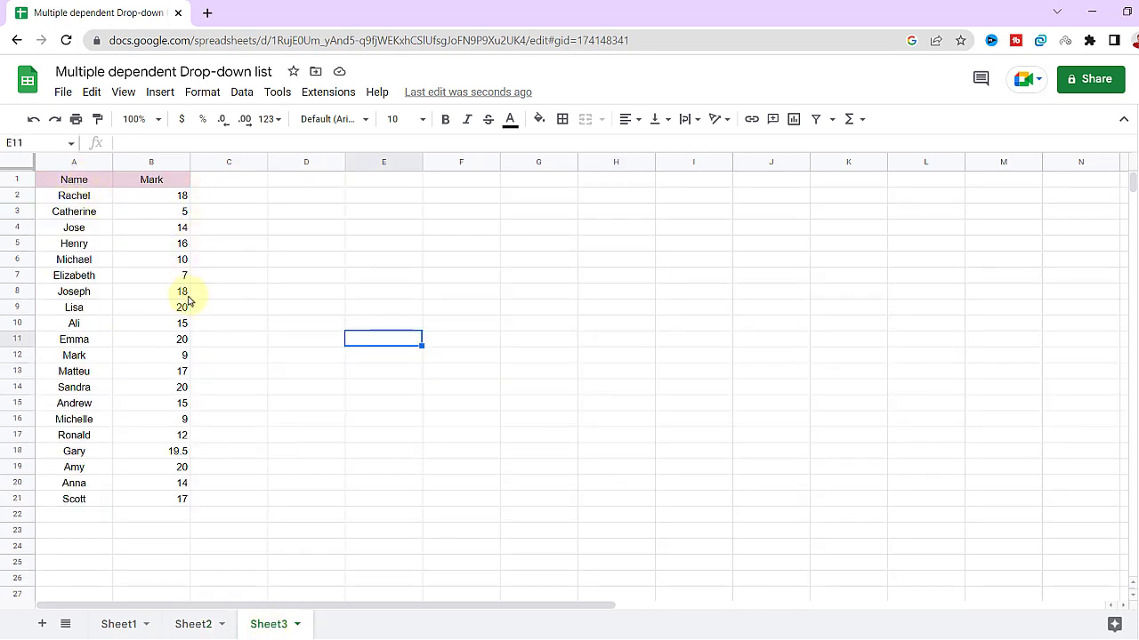
pyautogui.click(123, 626)
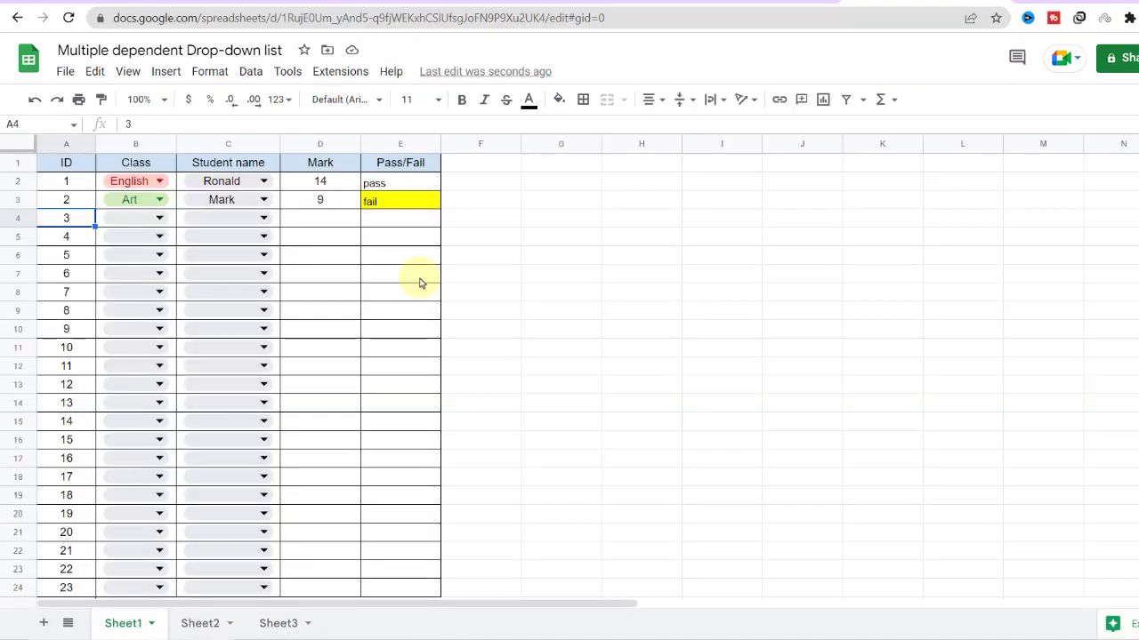
pyautogui.click(160, 218)
pyautogui.click(119, 266)
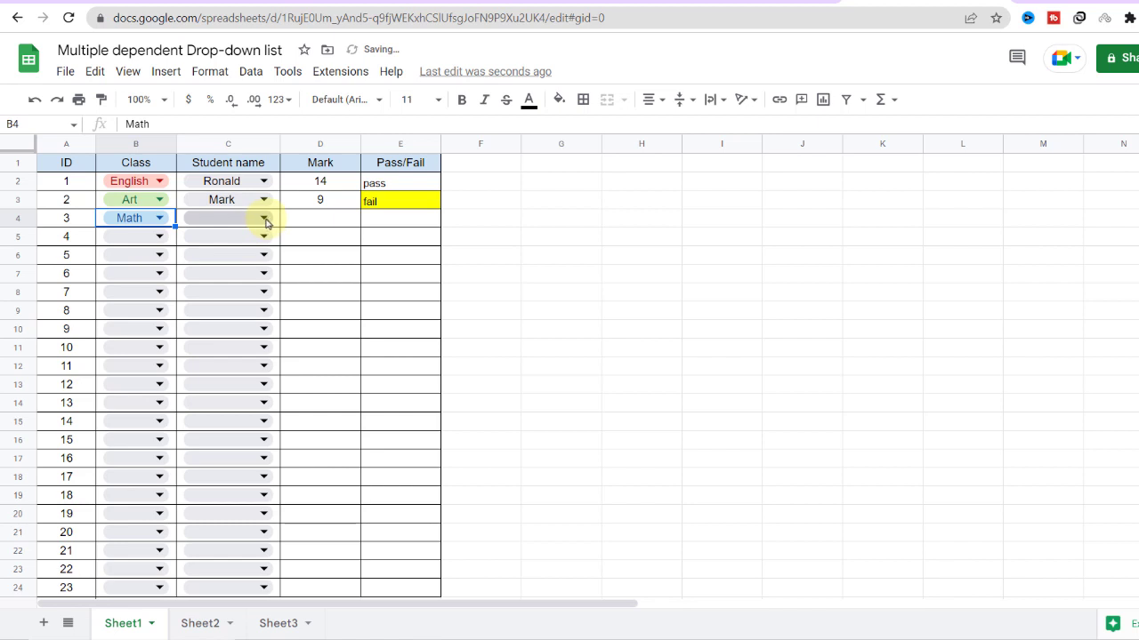
pyautogui.click(265, 219)
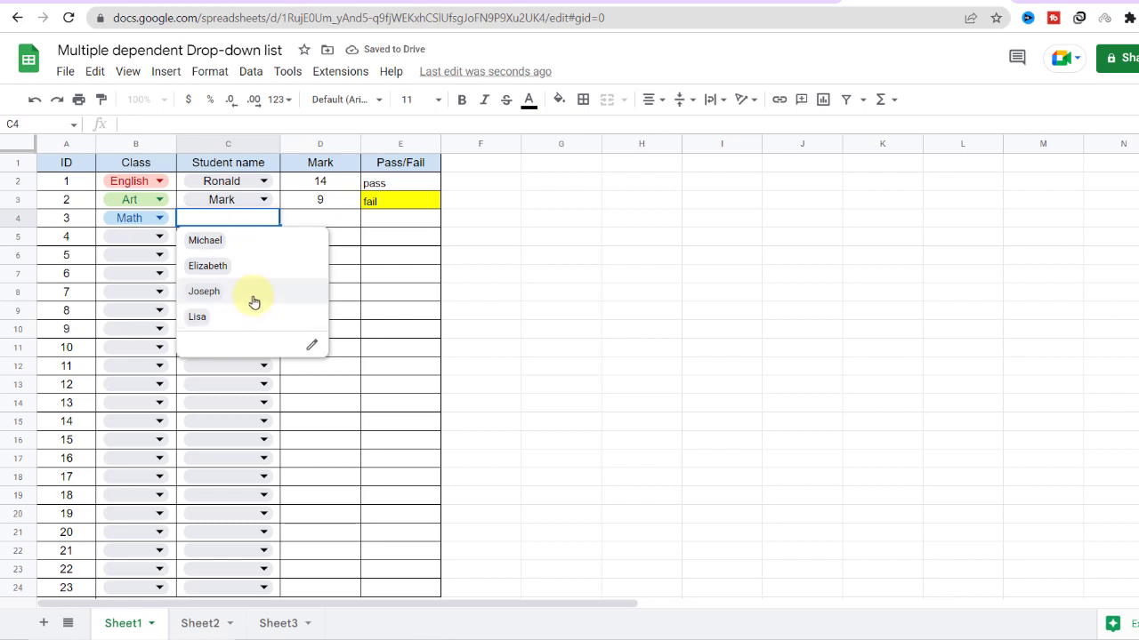
pyautogui.click(254, 302)
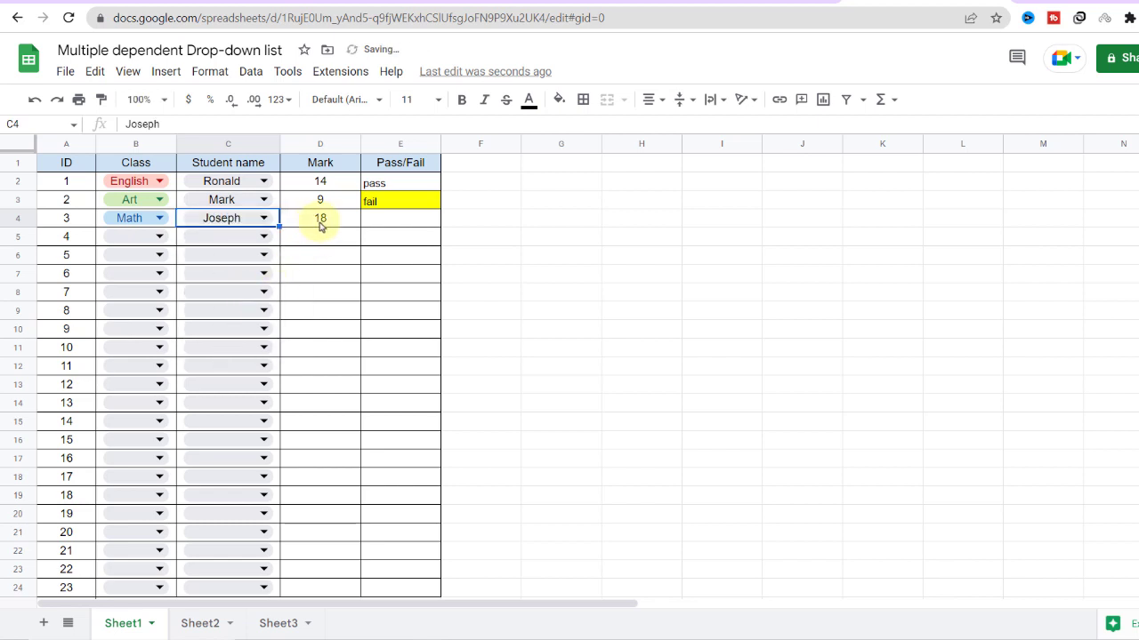
pyautogui.click(431, 207)
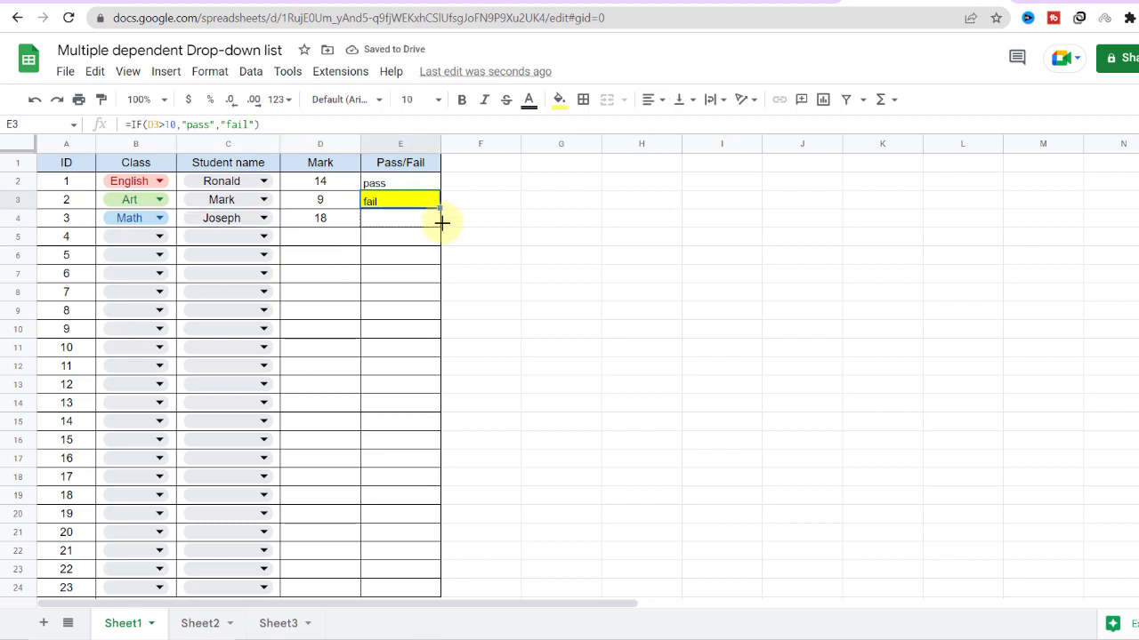
pyautogui.moveTo(435, 244); pyautogui.dragTo(434, 239)
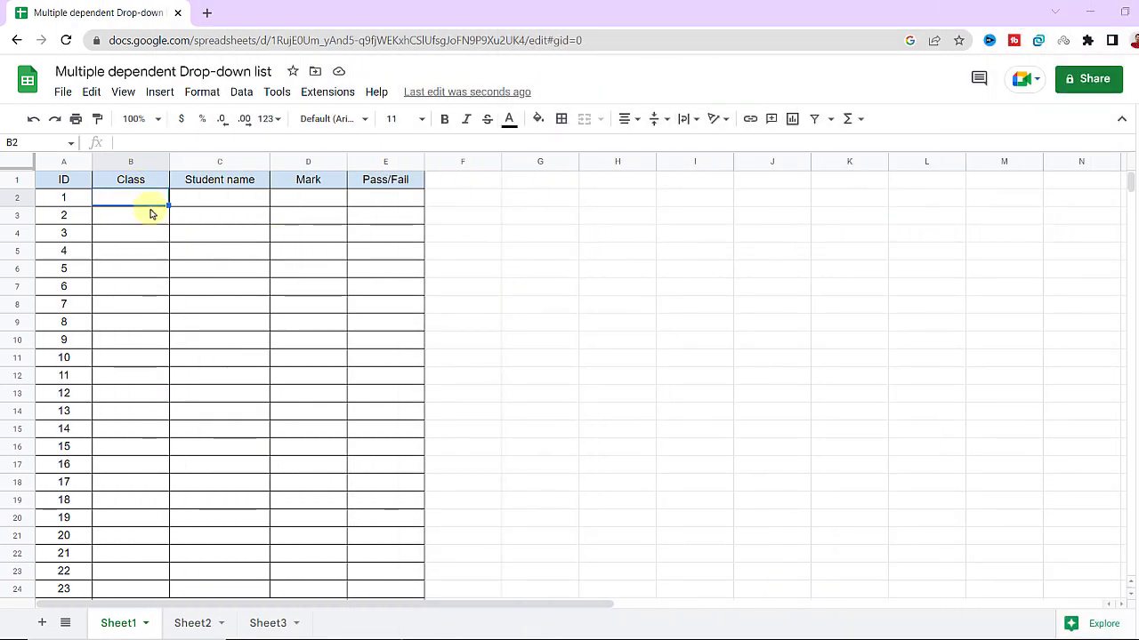
# Back on Sheet1's class table, open the Insert menu to add a drop-down to B2.
pyautogui.click(187, 623)
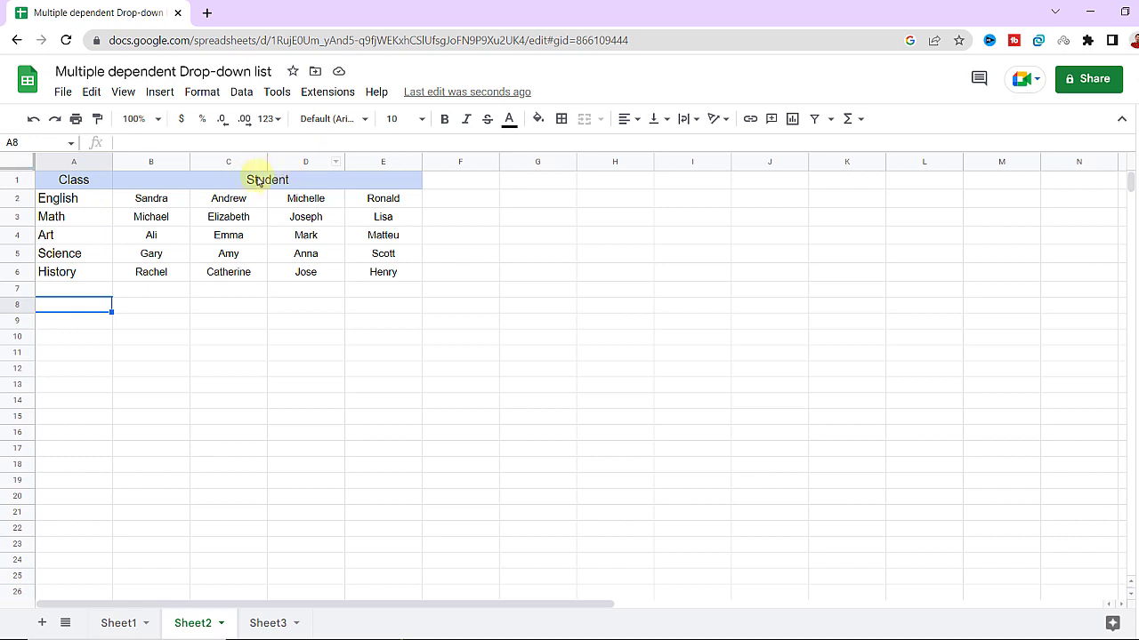
pyautogui.click(106, 630)
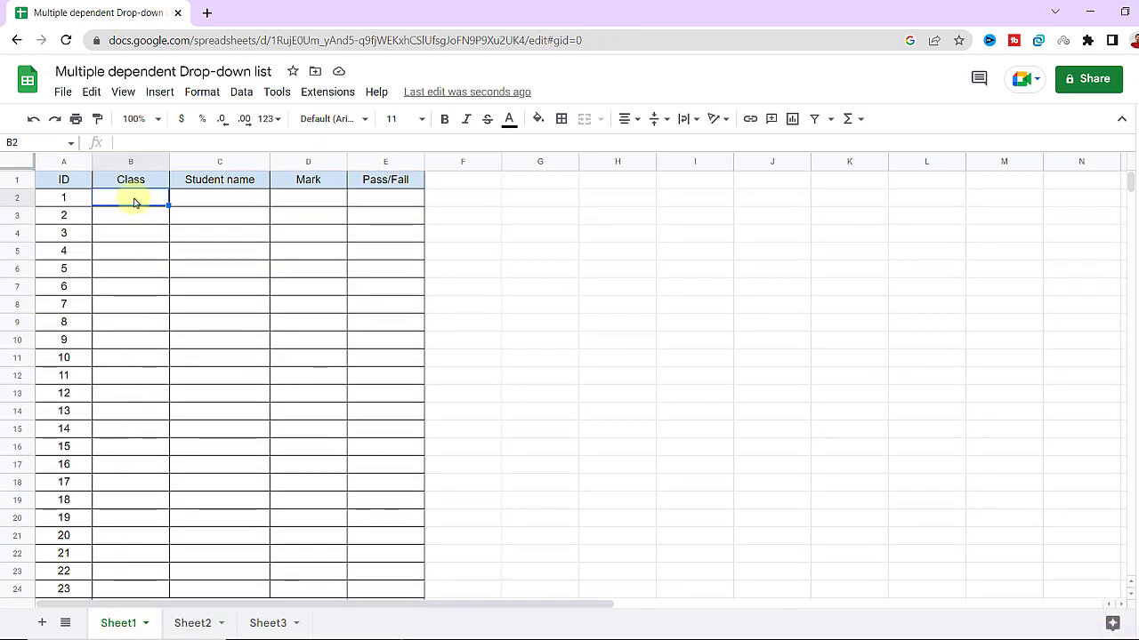
pyautogui.click(158, 93)
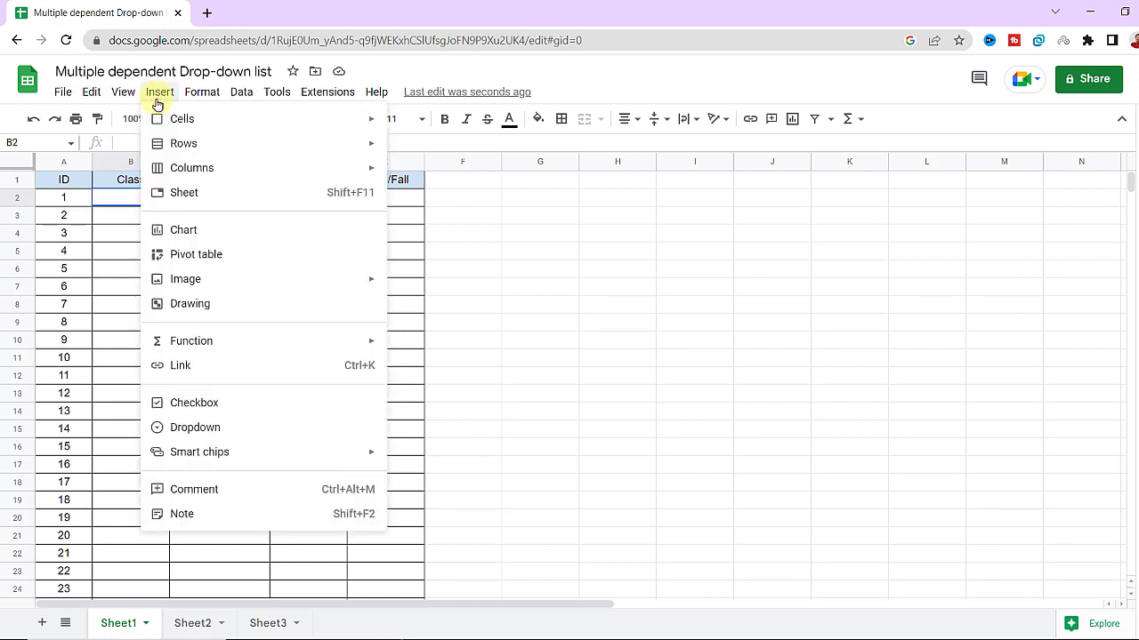
# Add a drop-down rule and set its apply-to range to all of column B (Sheet1!B:B).
pyautogui.click(281, 438)
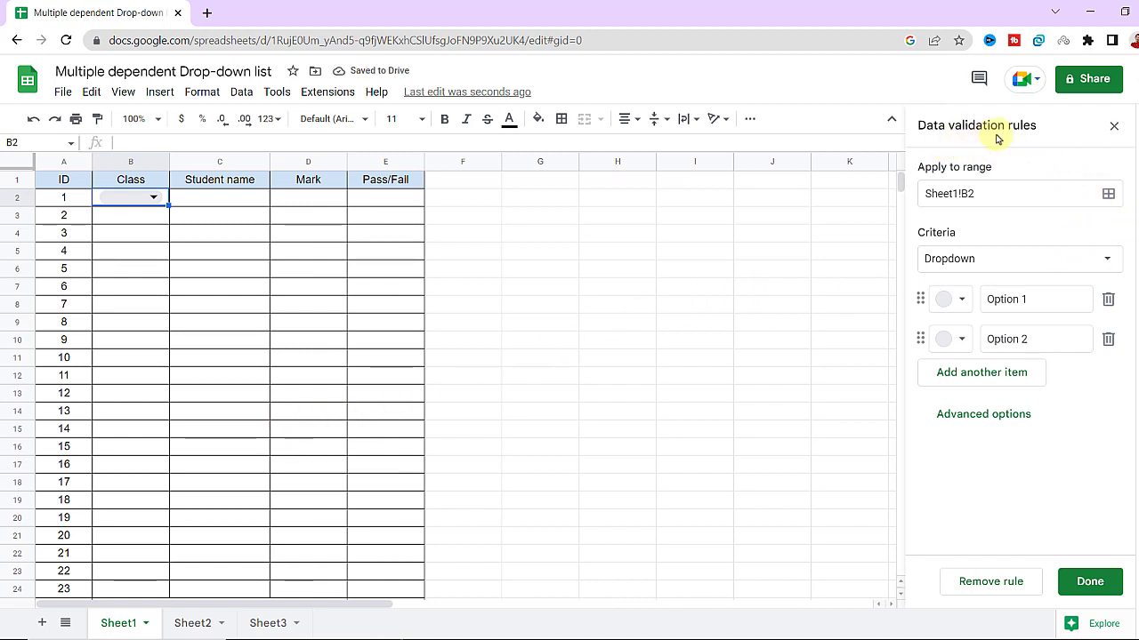
pyautogui.click(1107, 194)
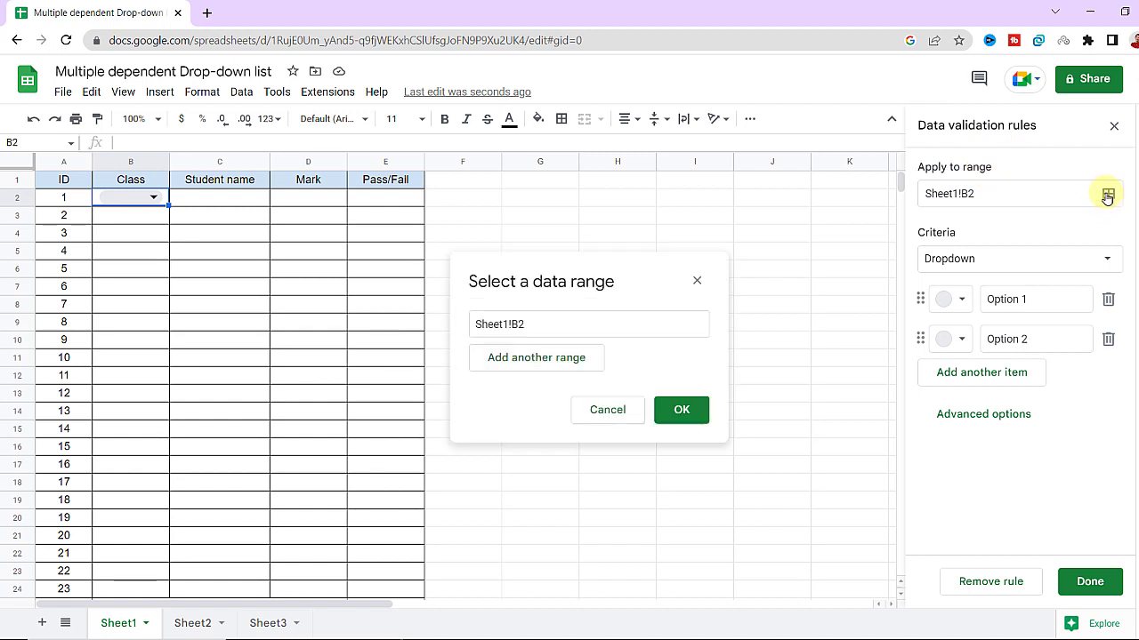
pyautogui.click(528, 323)
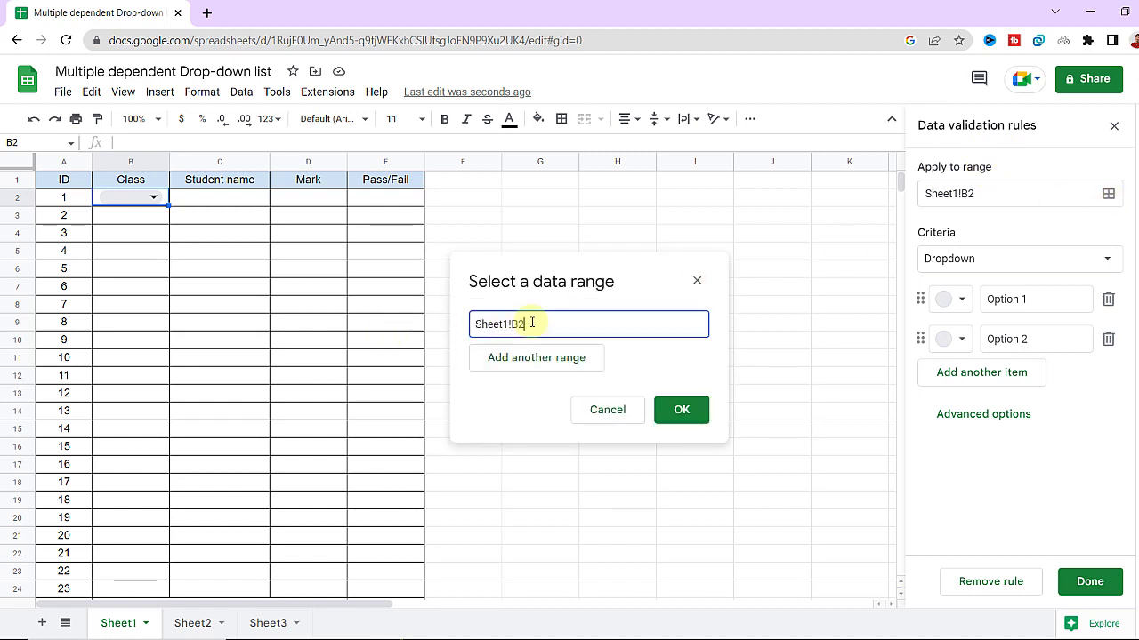
pyautogui.moveTo(546, 323); pyautogui.dragTo(465, 325)
pyautogui.press('BackSpace')
pyautogui.click(125, 181)
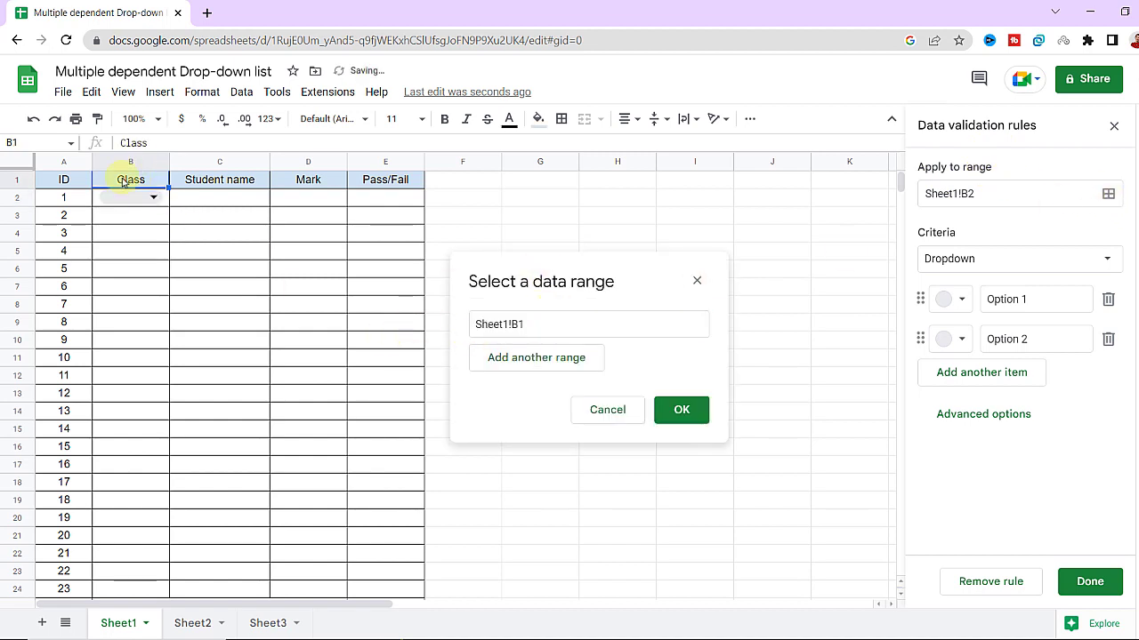
pyautogui.click(116, 164)
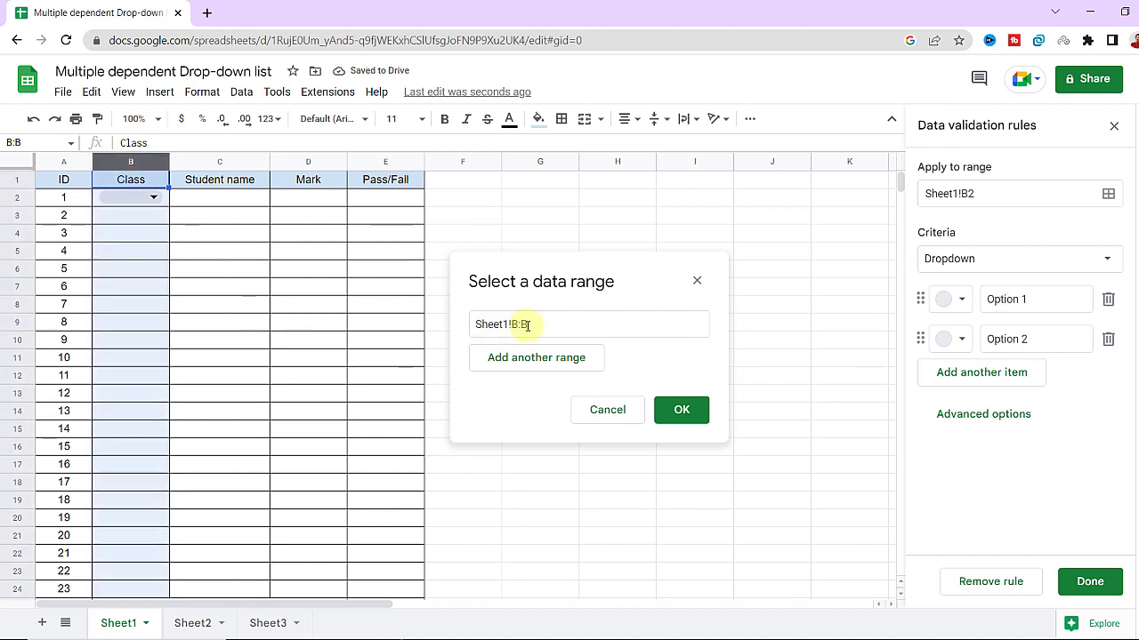
pyautogui.click(676, 415)
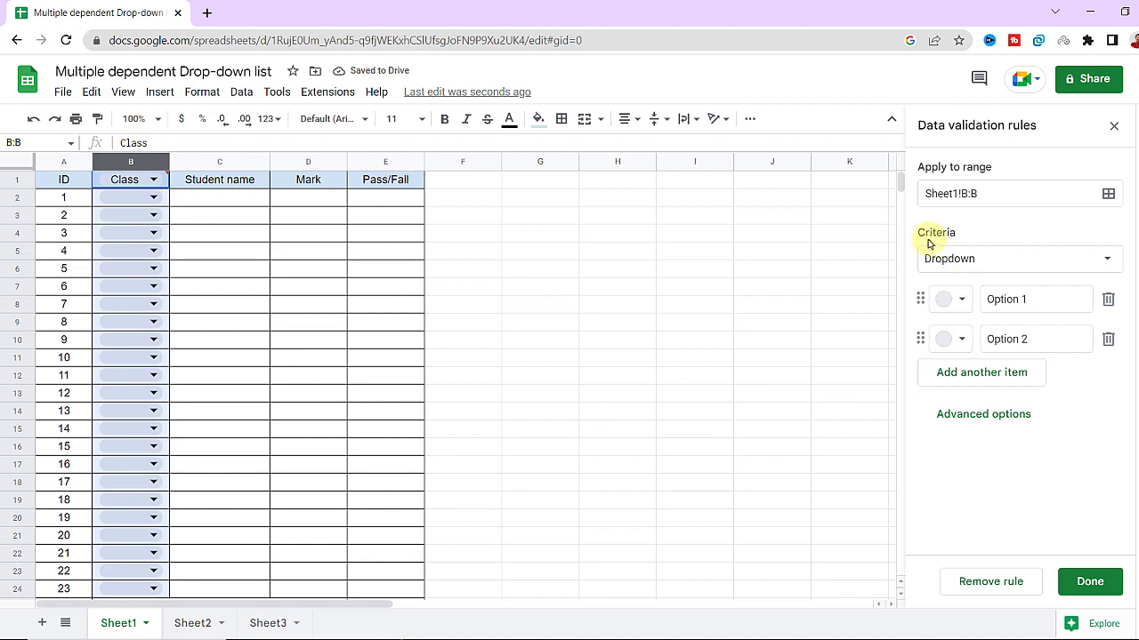
# Switch the rule's criteria toward Dropdown (from a range).
pyautogui.click(1111, 263)
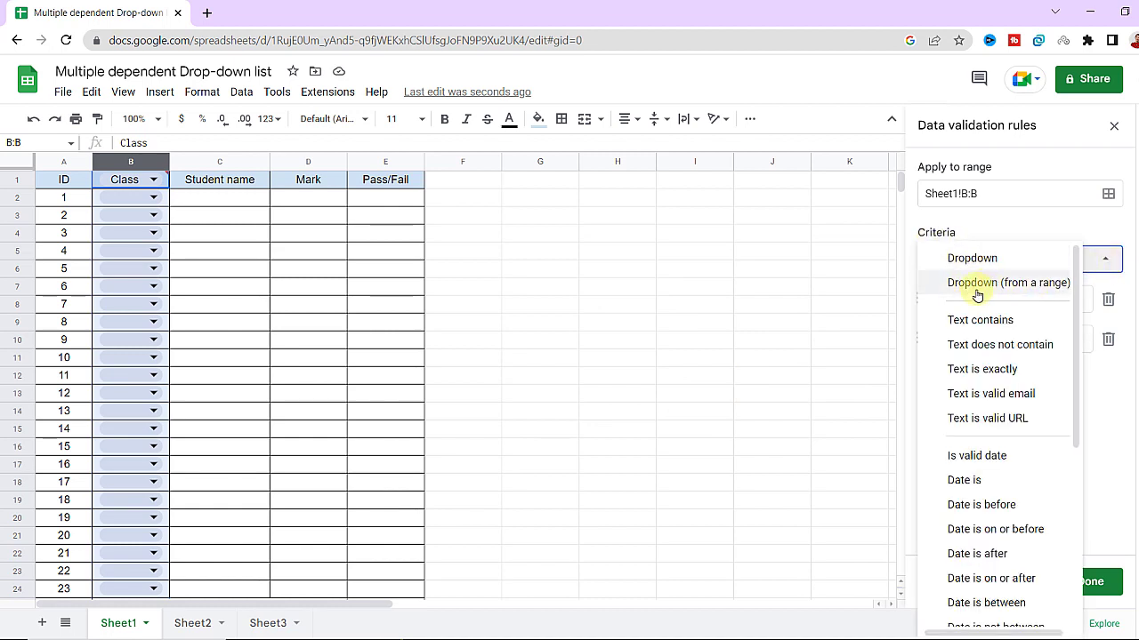
pyautogui.click(1029, 260)
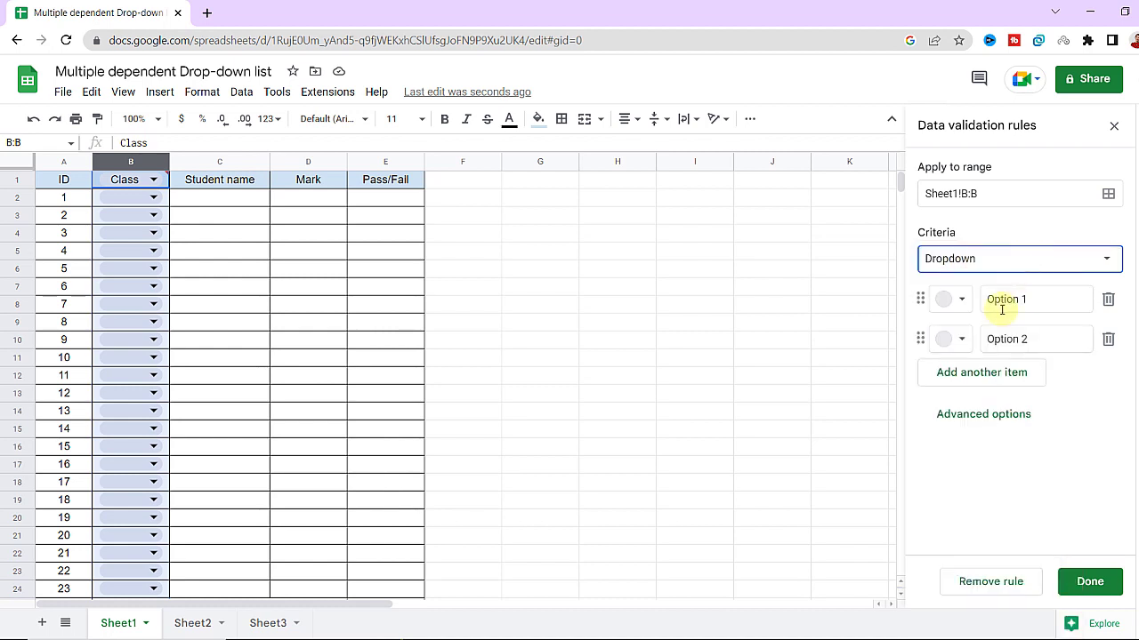
pyautogui.click(1048, 301)
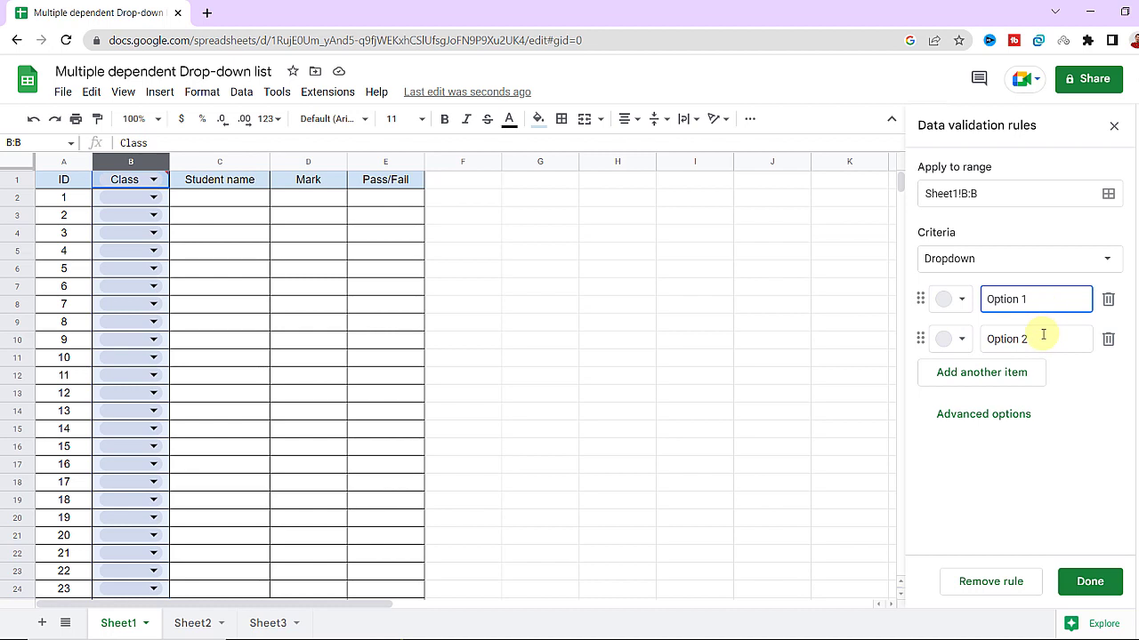
pyautogui.click(1042, 335)
pyautogui.click(1105, 265)
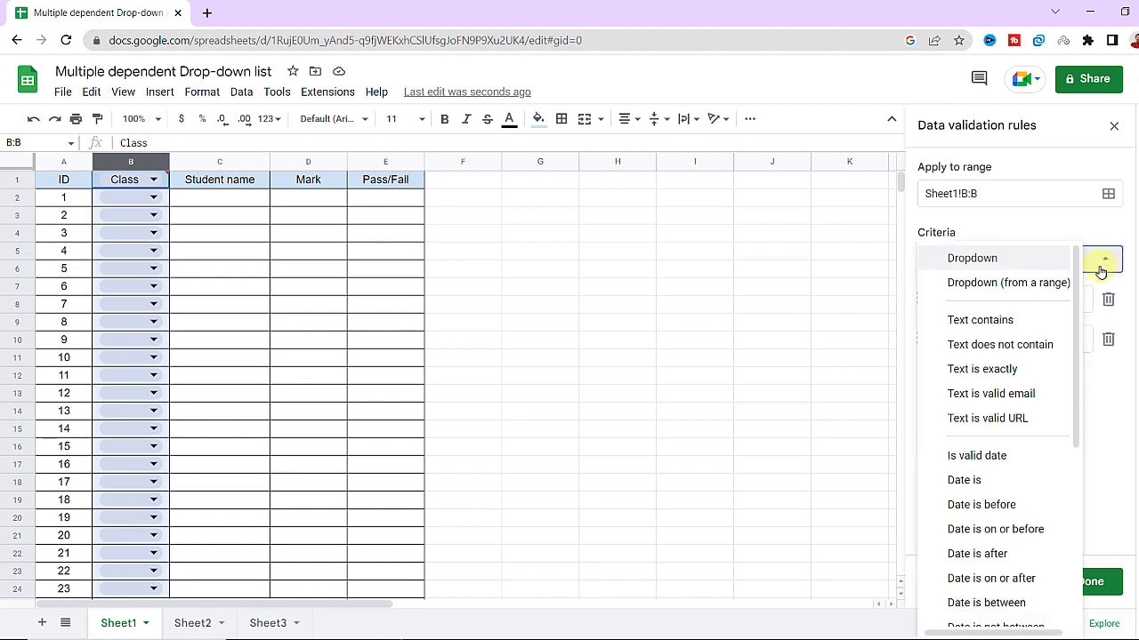
# Take the Class choices from Sheet2!A2:A6, English through History.
pyautogui.click(1008, 283)
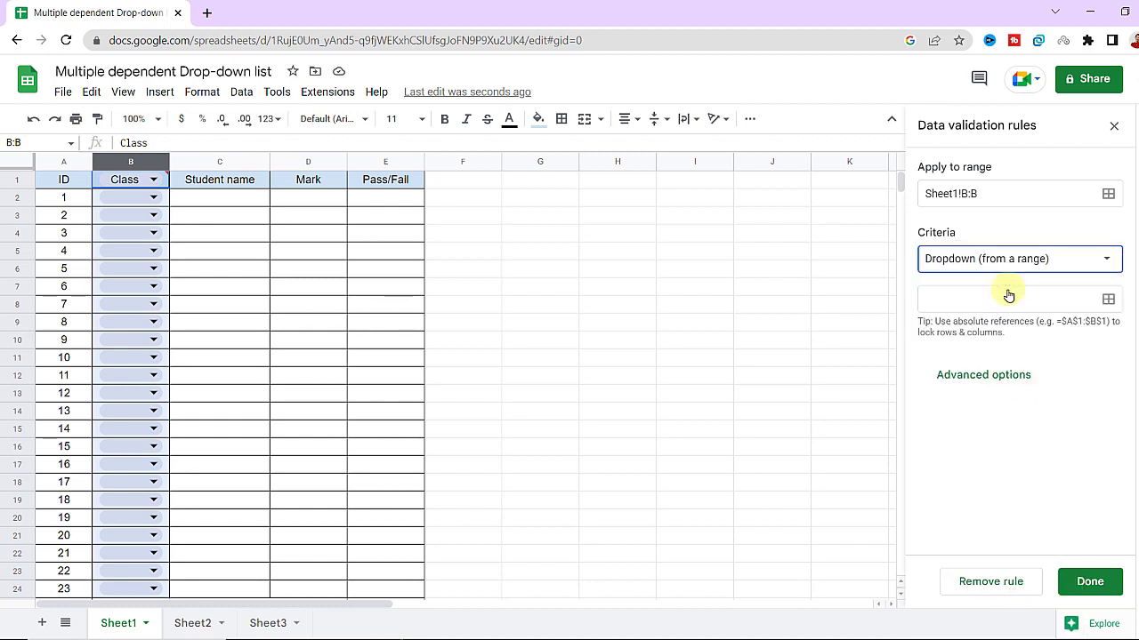
pyautogui.click(991, 308)
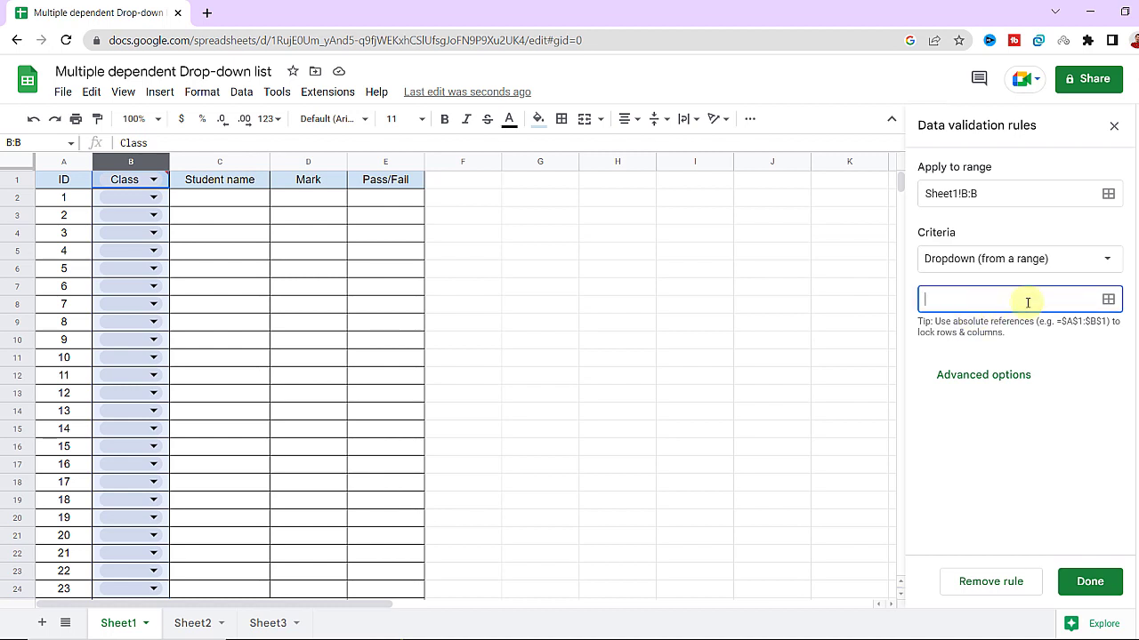
pyautogui.click(1109, 301)
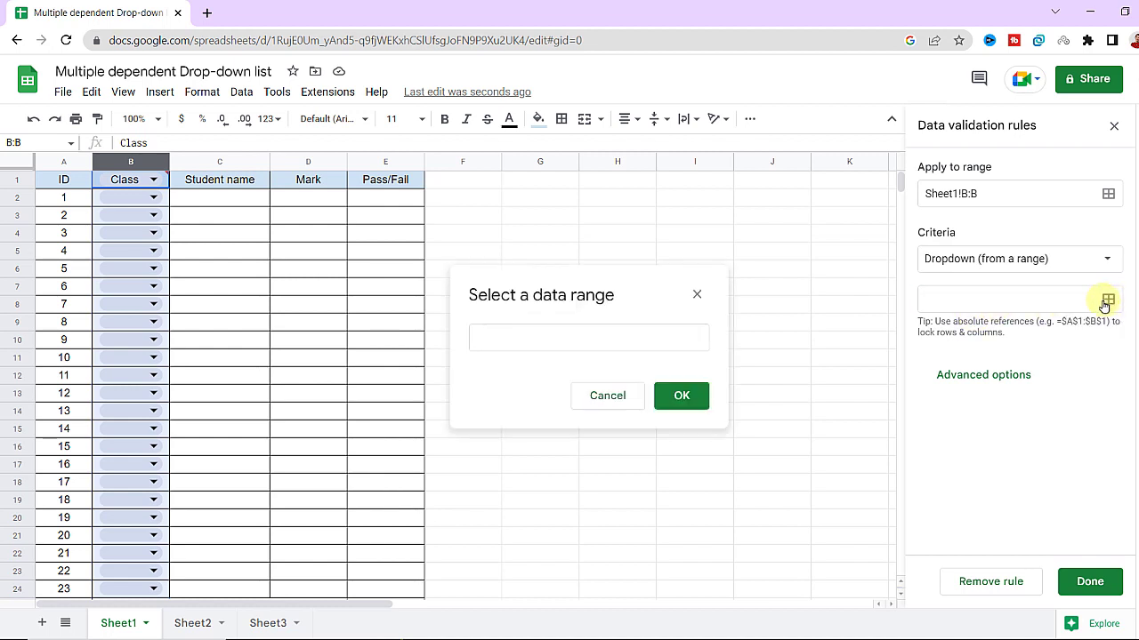
pyautogui.click(190, 628)
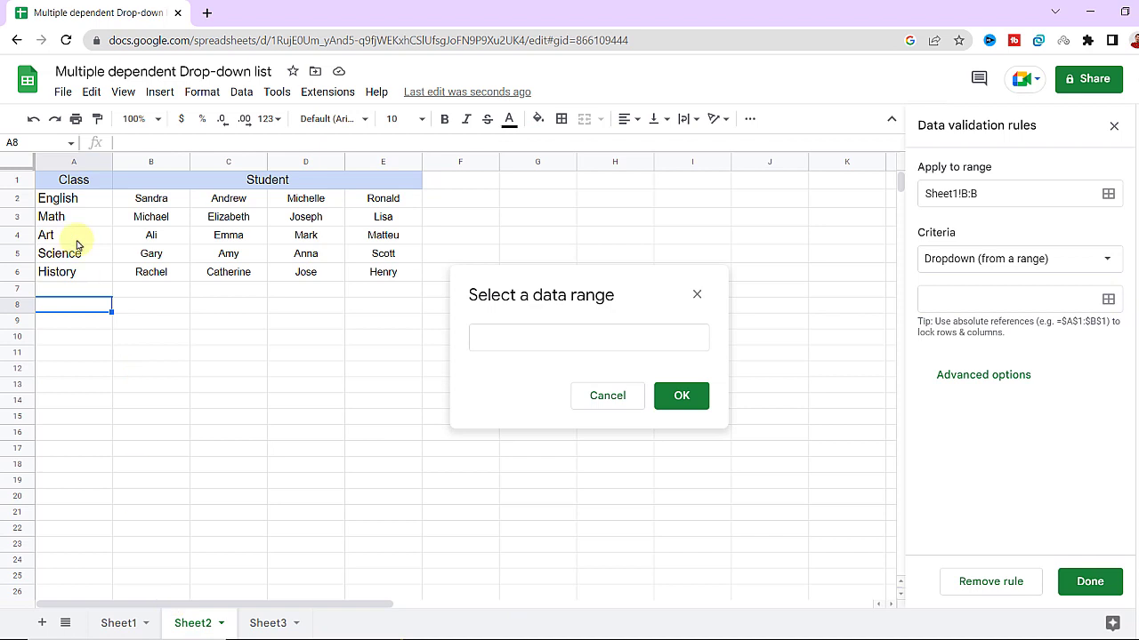
pyautogui.moveTo(56, 199); pyautogui.dragTo(59, 271)
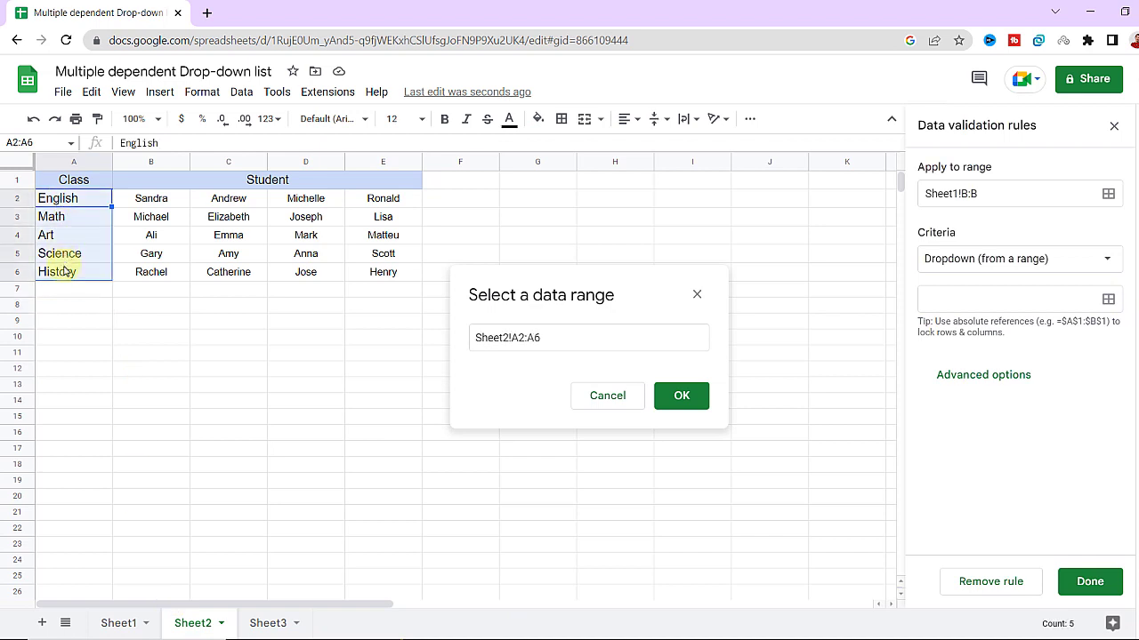
pyautogui.click(681, 395)
# Colour the chips: English light red, Math light orange, Art yellow, Science light green, History light blue.
pyautogui.click(948, 335)
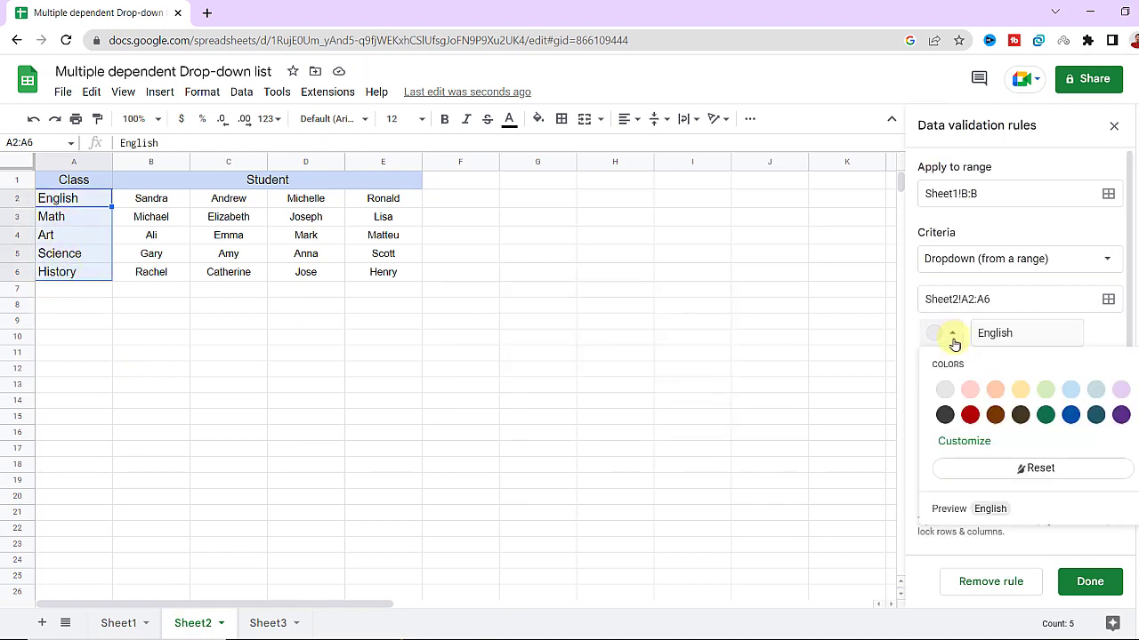
pyautogui.click(970, 392)
pyautogui.click(953, 380)
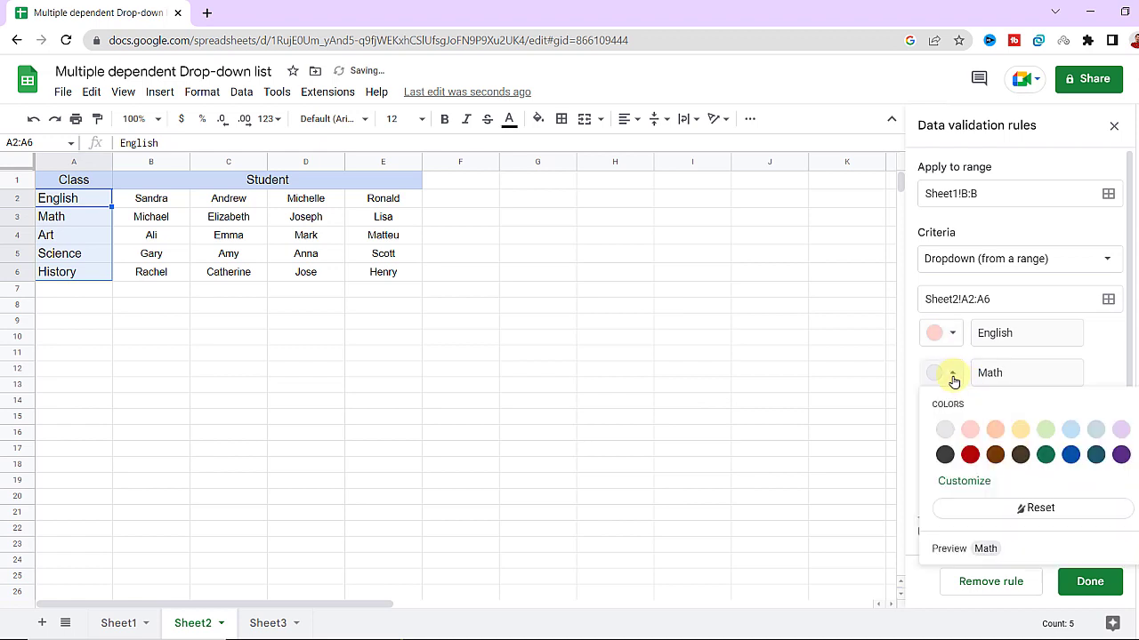
pyautogui.click(995, 429)
pyautogui.click(950, 413)
pyautogui.click(1020, 469)
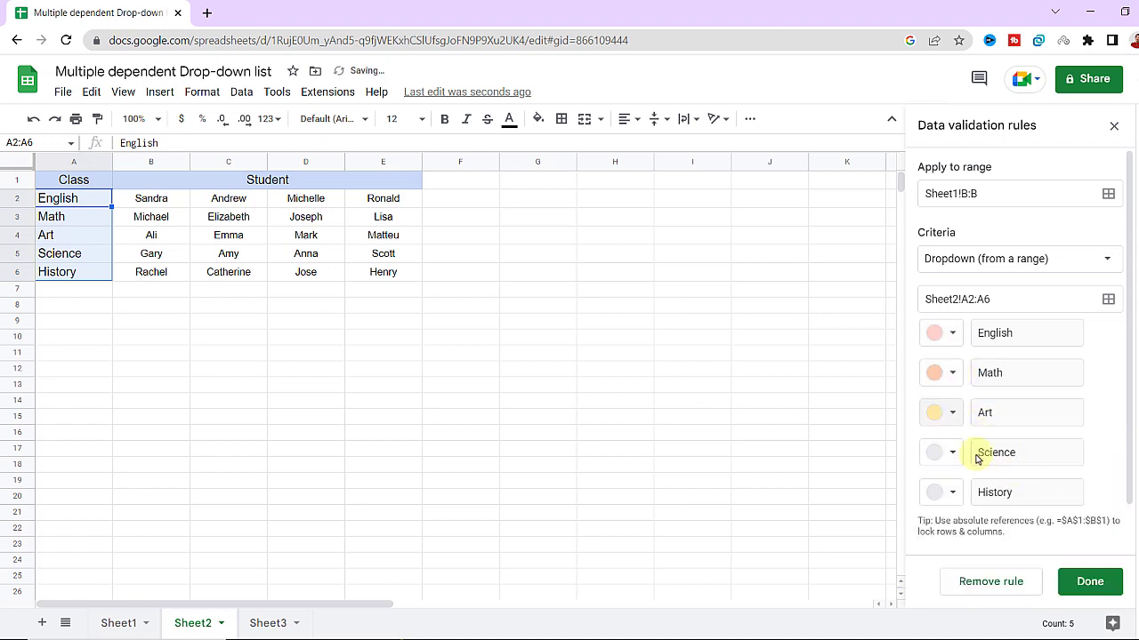
pyautogui.click(951, 452)
pyautogui.click(1044, 298)
pyautogui.click(950, 492)
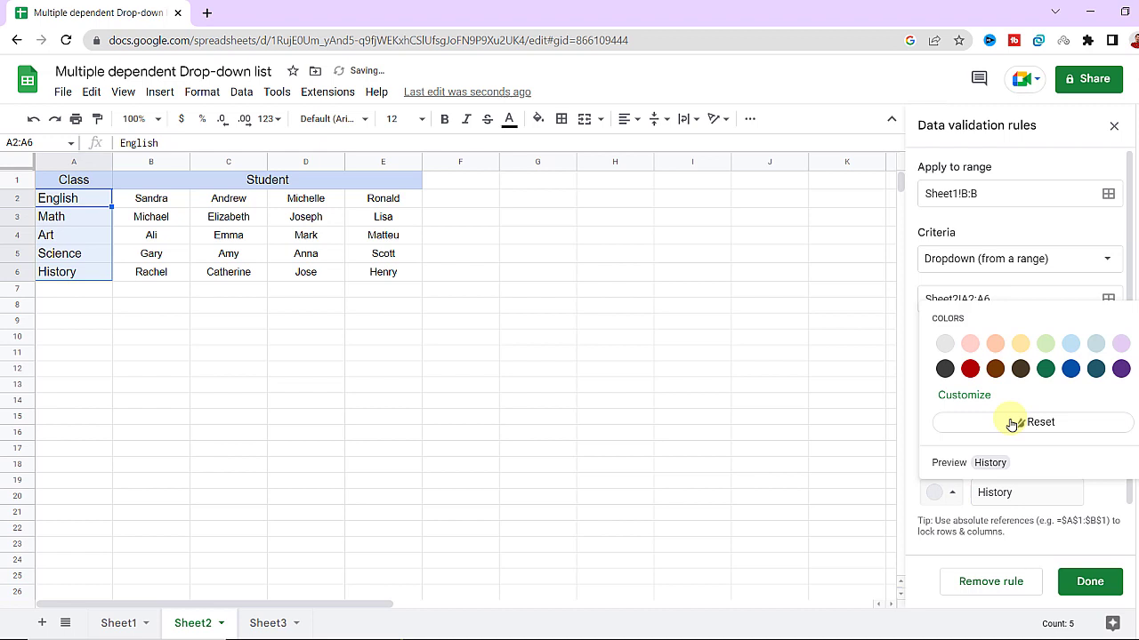
pyautogui.click(1066, 350)
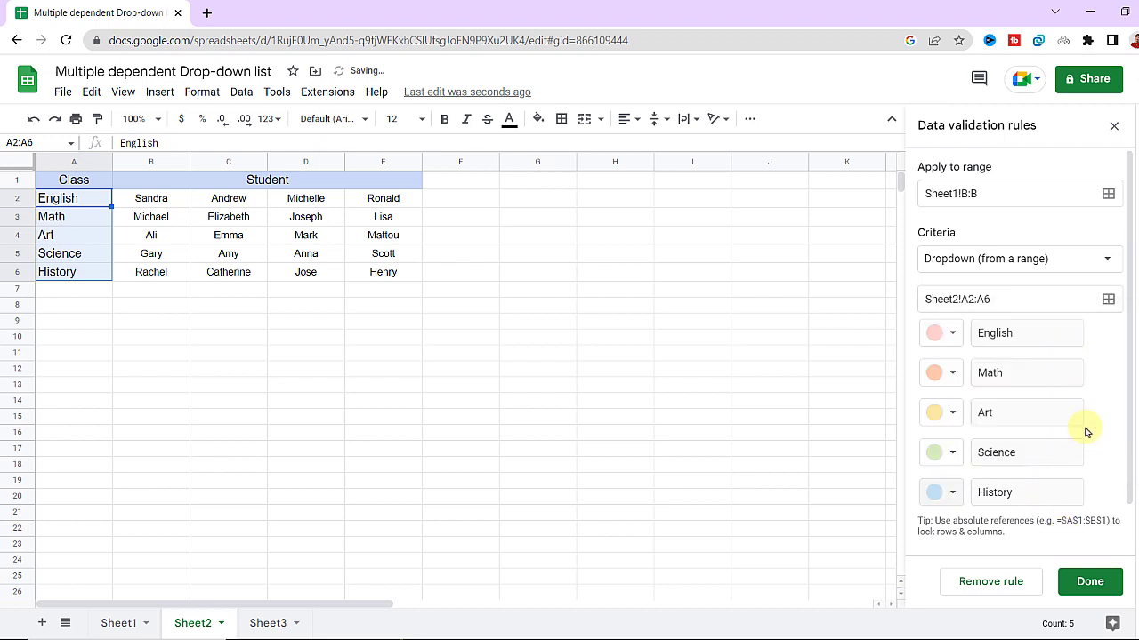
# Set invalid entries to be rejected, save the rule, and return to Sheet1.
pyautogui.scroll(-1, 1085, 430)
pyautogui.click(961, 526)
pyautogui.scroll(-3, 1050, 494)
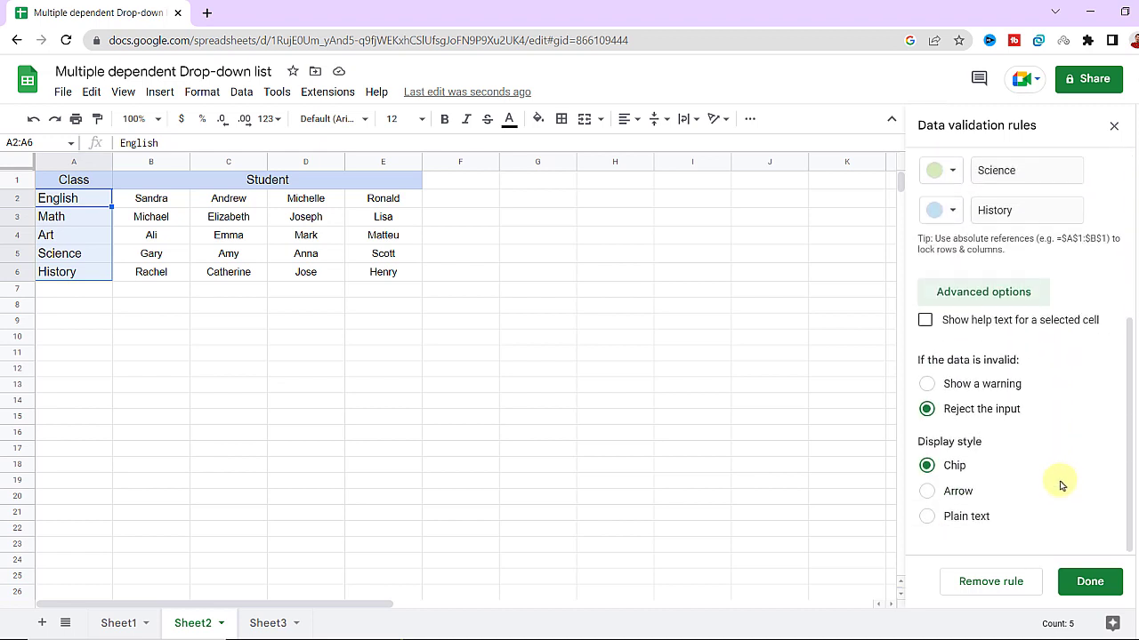
pyautogui.click(926, 410)
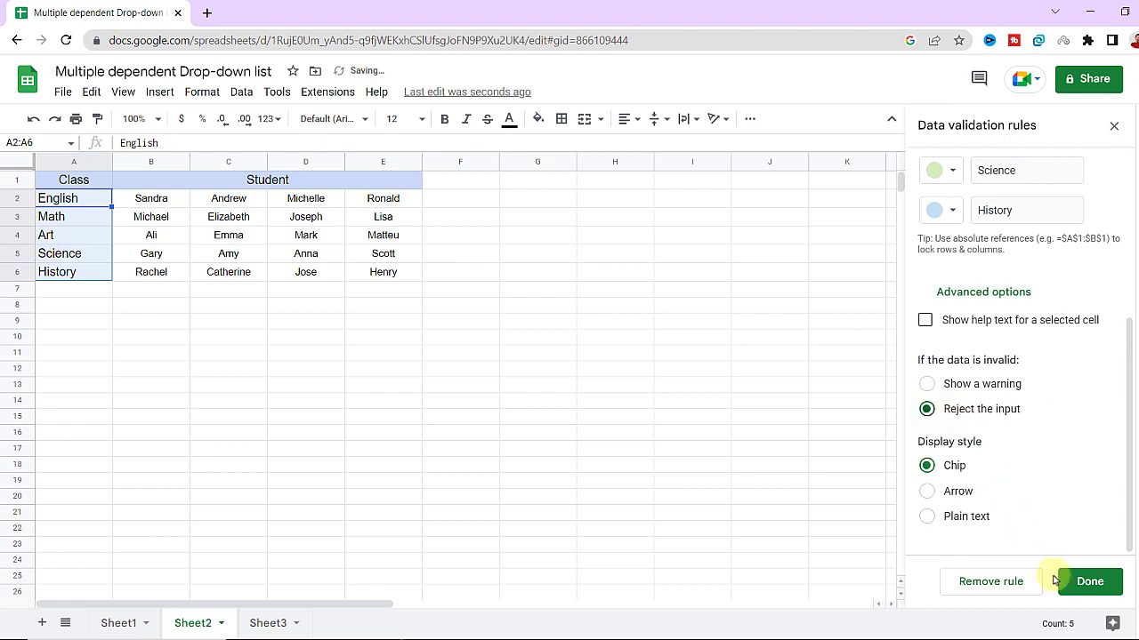
pyautogui.click(1089, 581)
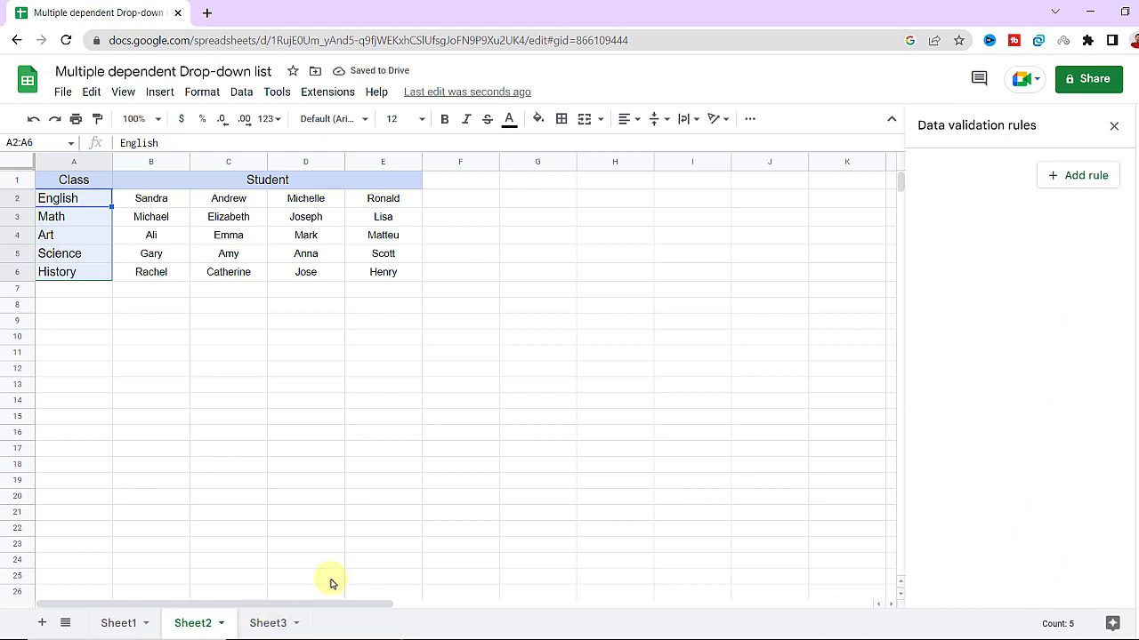
pyautogui.click(1112, 127)
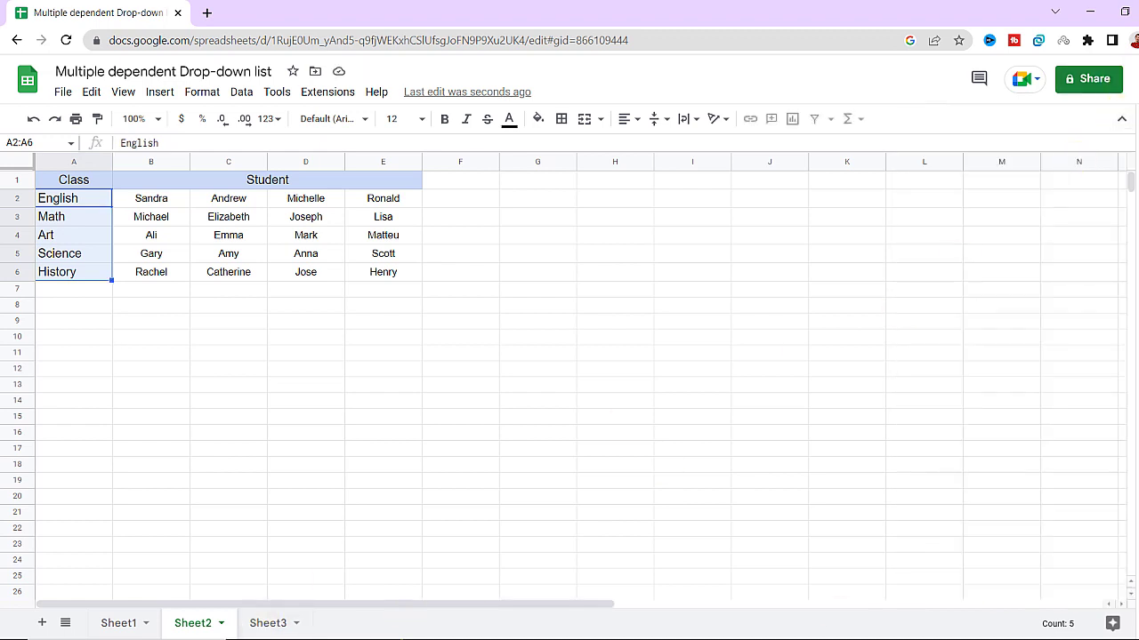
pyautogui.click(95, 613)
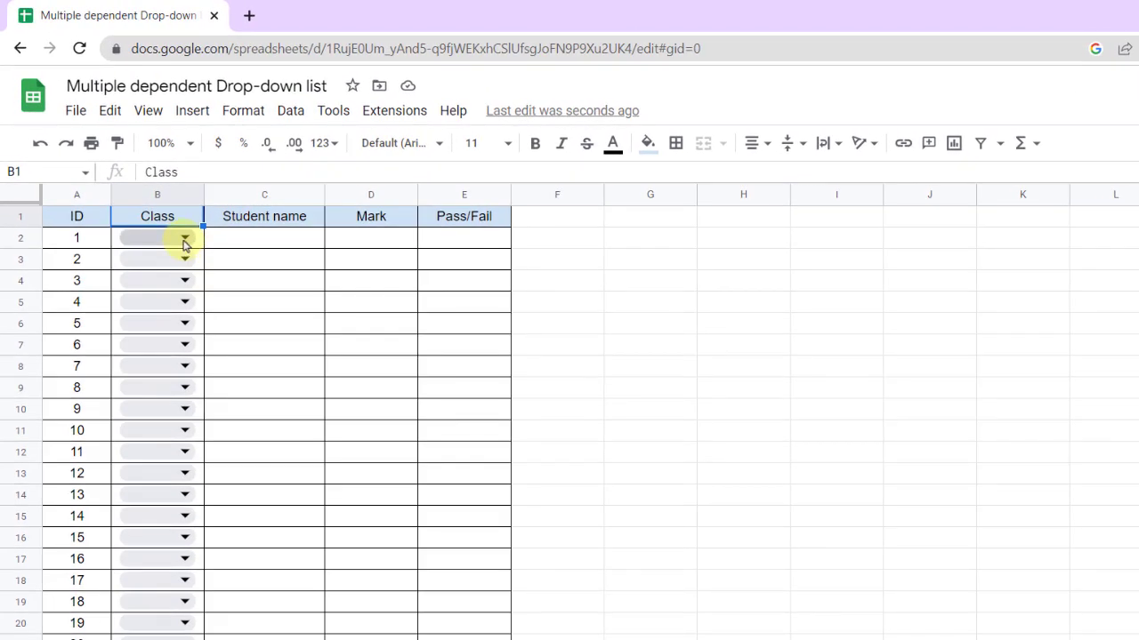
# Choose English in B2, Math in B3 and Art in B4 from the Class drop-downs.
pyautogui.click(184, 242)
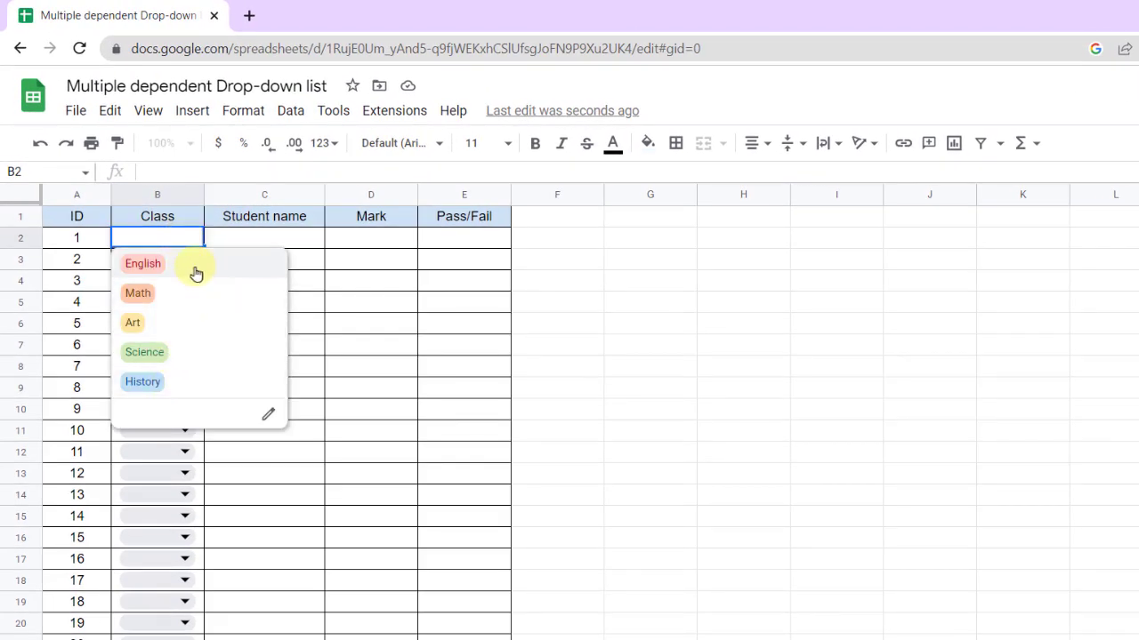
pyautogui.click(195, 268)
pyautogui.click(185, 259)
pyautogui.click(186, 320)
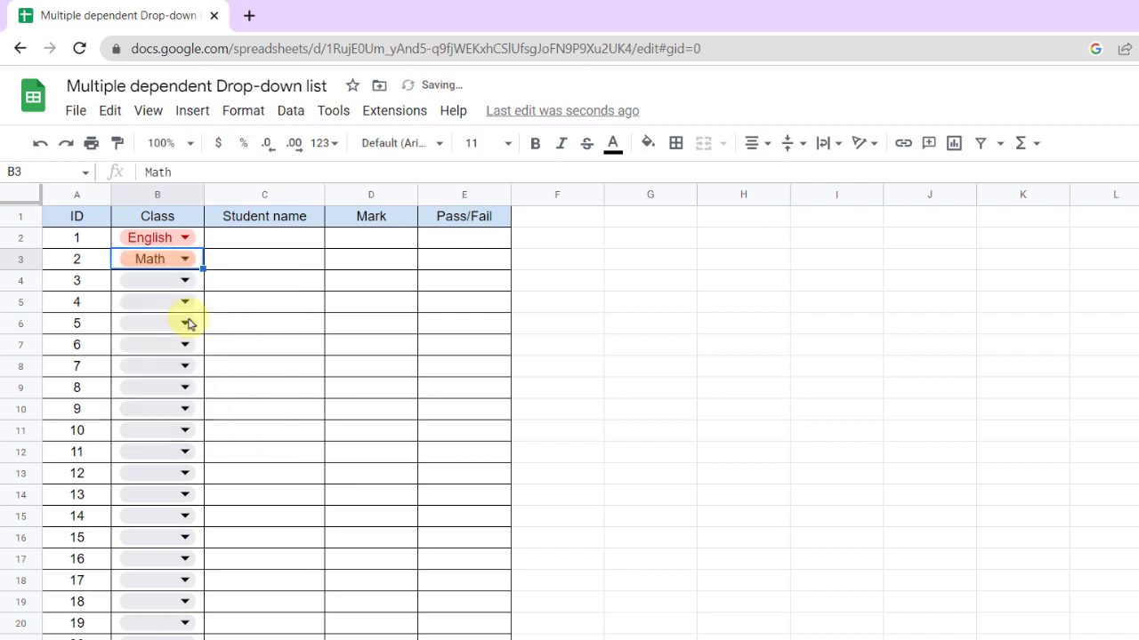
pyautogui.click(186, 281)
pyautogui.click(189, 366)
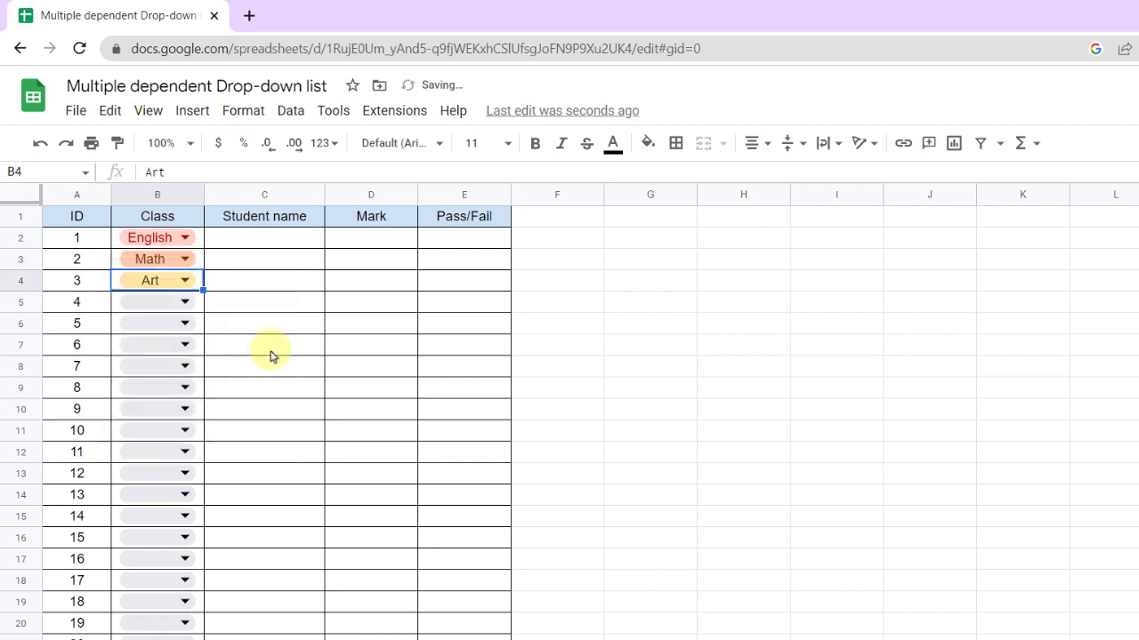
pyautogui.click(274, 354)
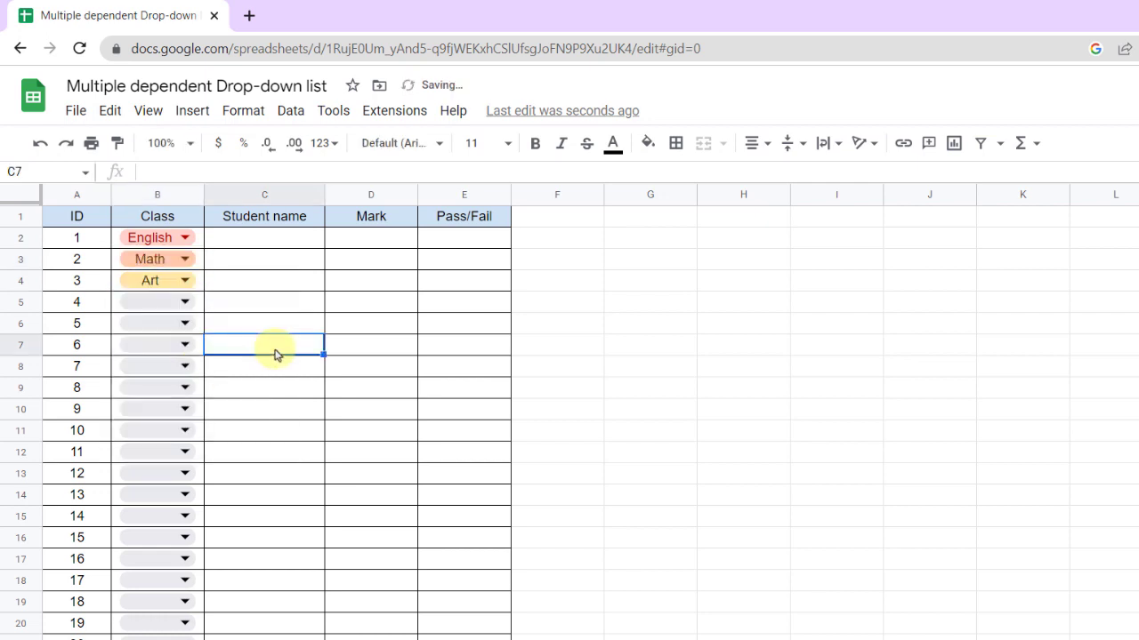
pyautogui.click(243, 249)
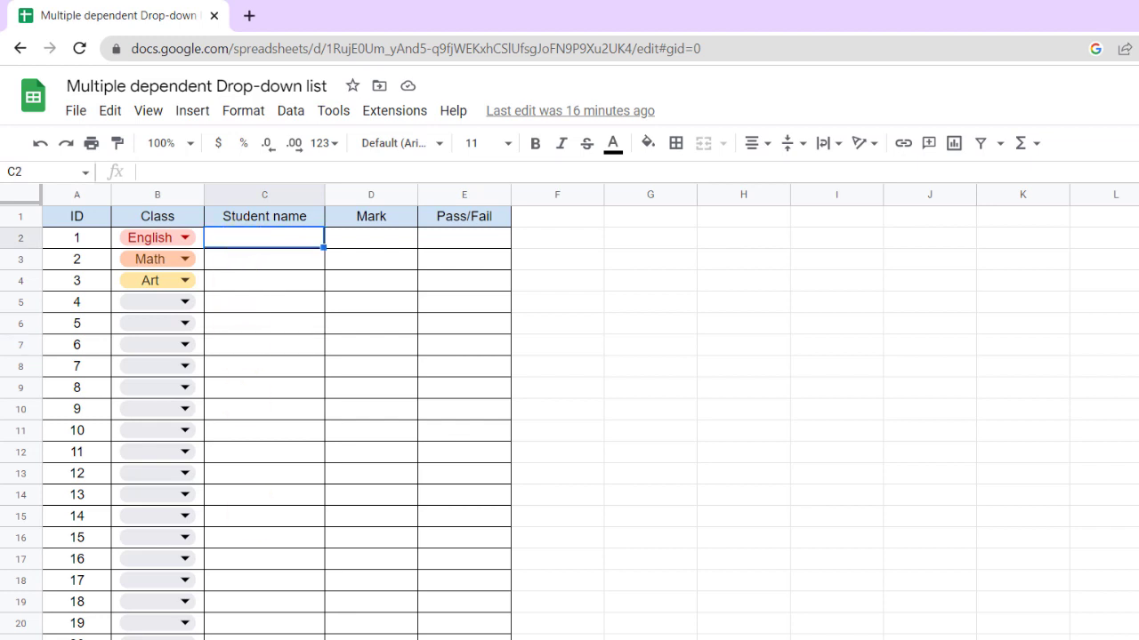
# On Sheet2, start G2's formula as =INDEX($B$2:$E$6, …) over the student names.
pyautogui.hotkey('ctrl', 'shift', 'pagedown')
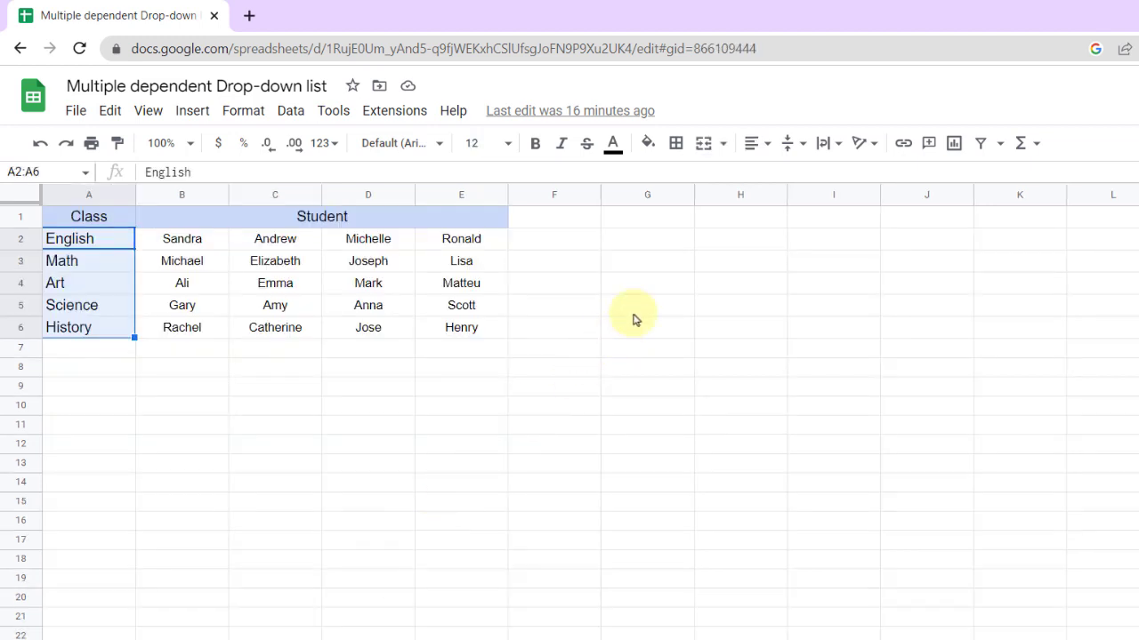
pyautogui.click(637, 242)
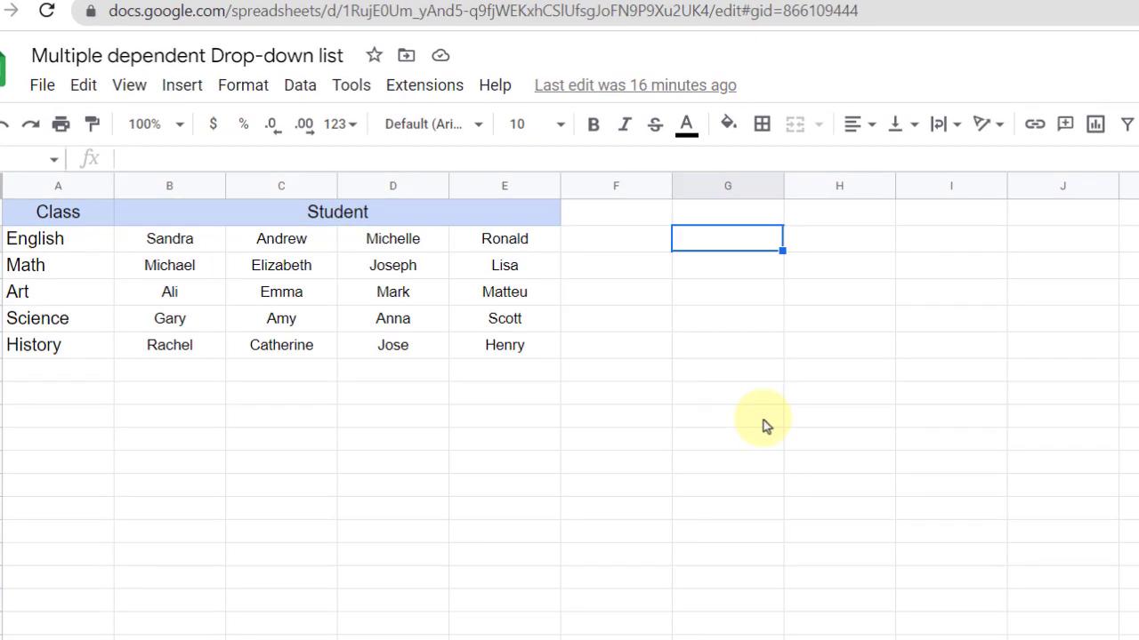
pyautogui.write('=')
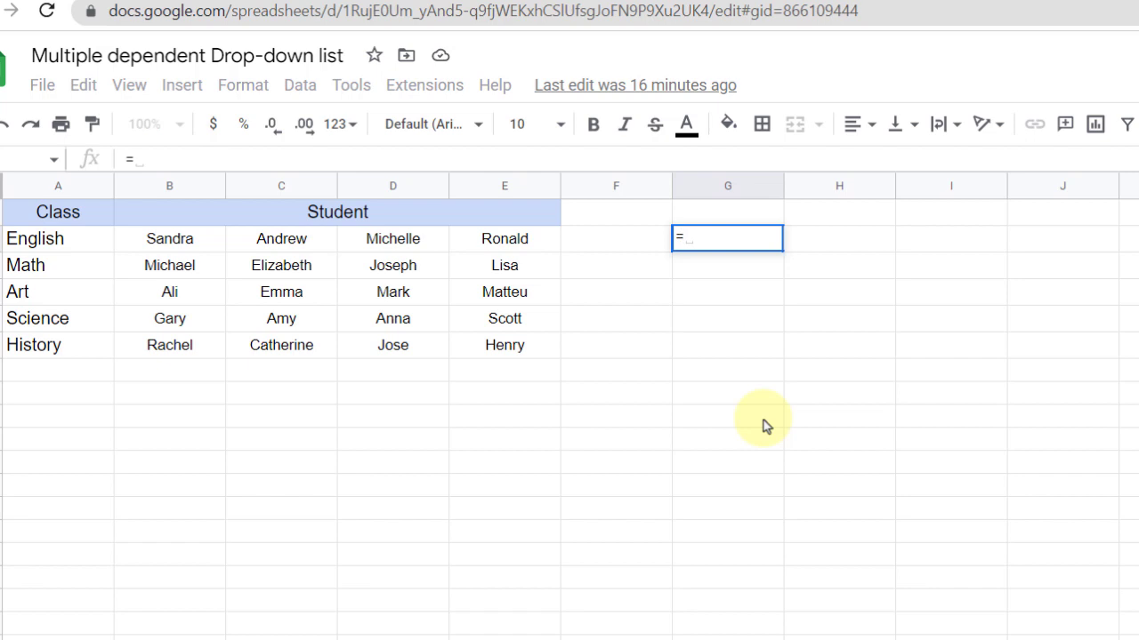
pyautogui.write('inde')
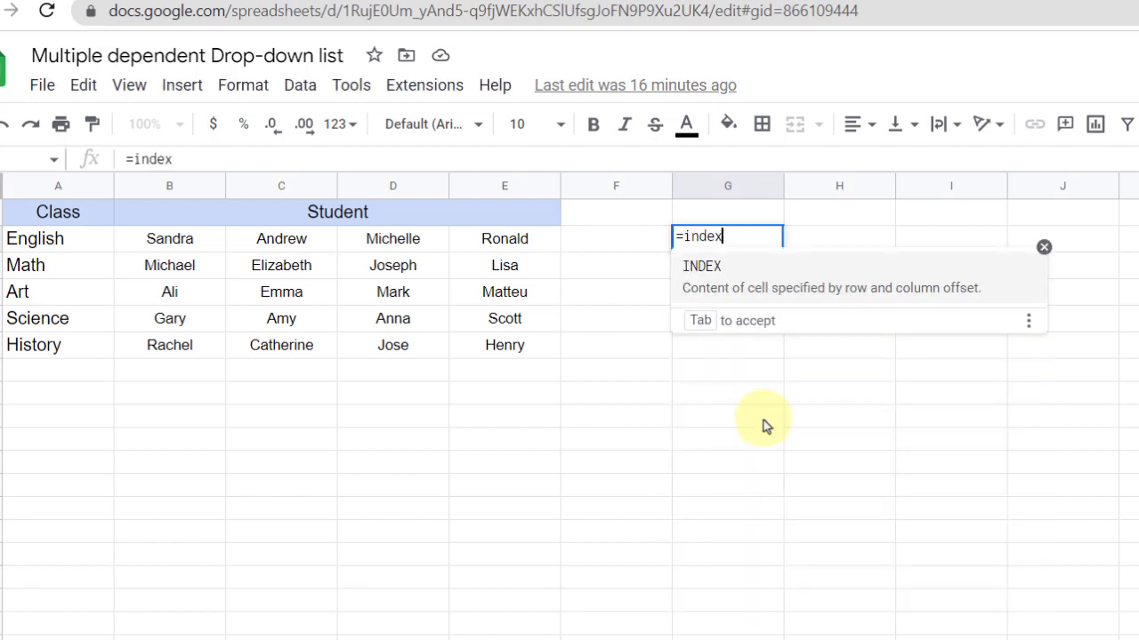
pyautogui.write('x')
pyautogui.press('Tab')
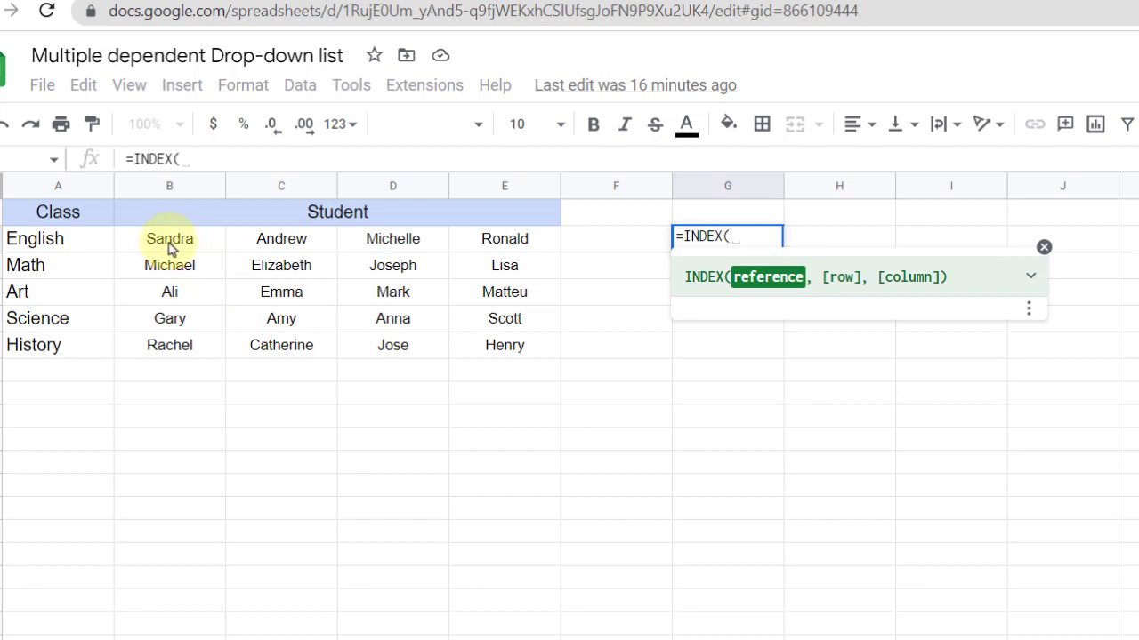
pyautogui.moveTo(171, 246); pyautogui.dragTo(492, 356)
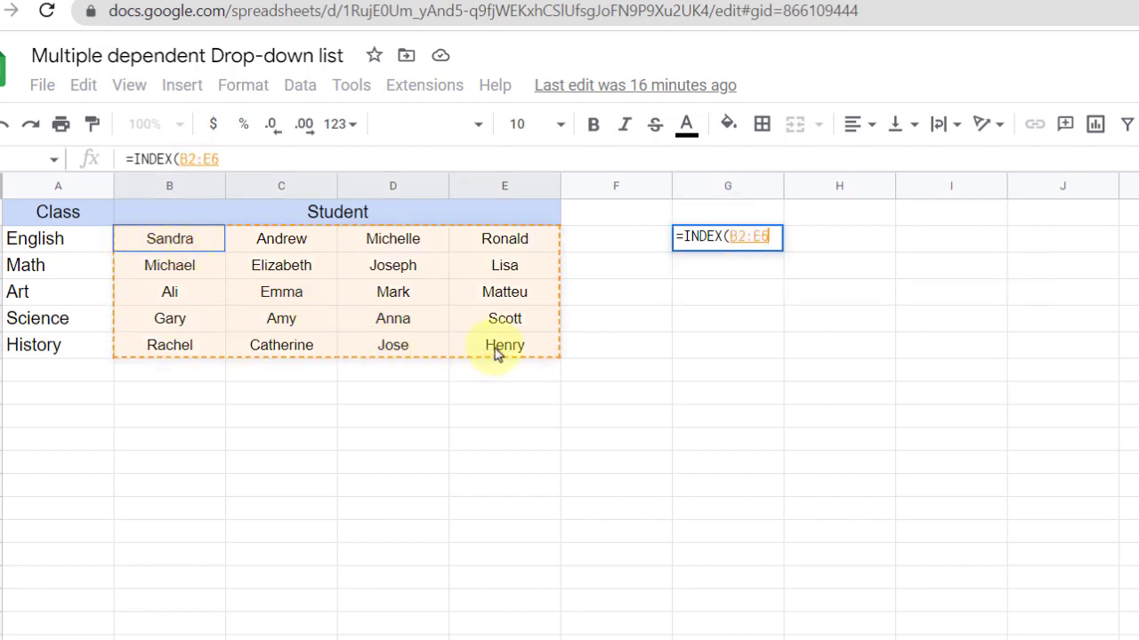
pyautogui.press('F4')
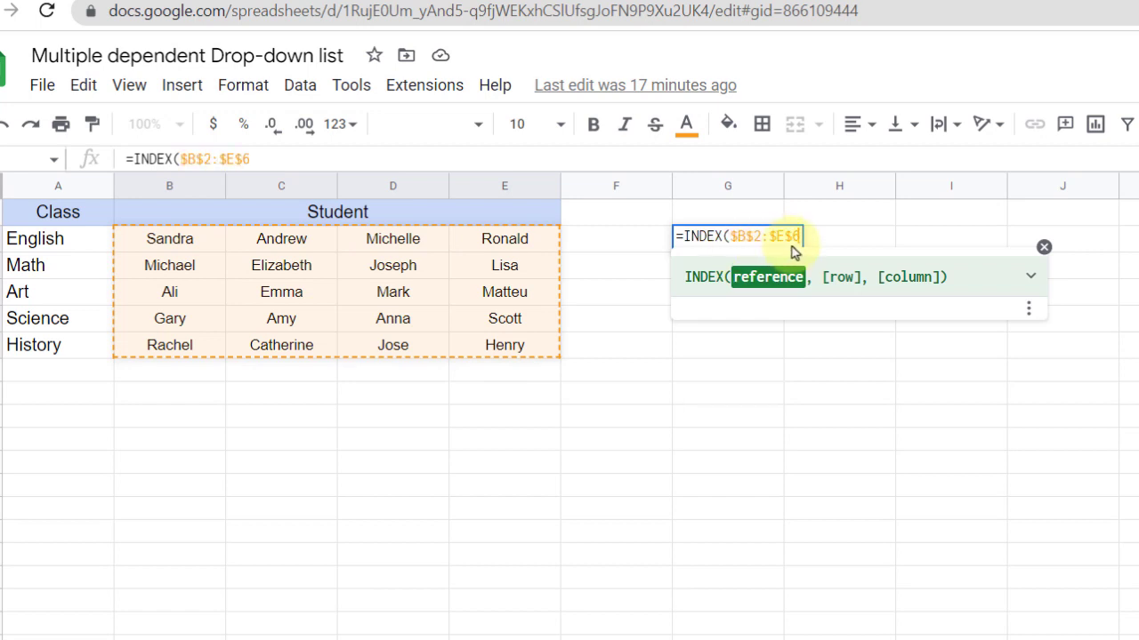
# Finish it with MATCH(Sheet1!B2,$A$2:$A$6,0) and enter the formula.
pyautogui.write(',ma')
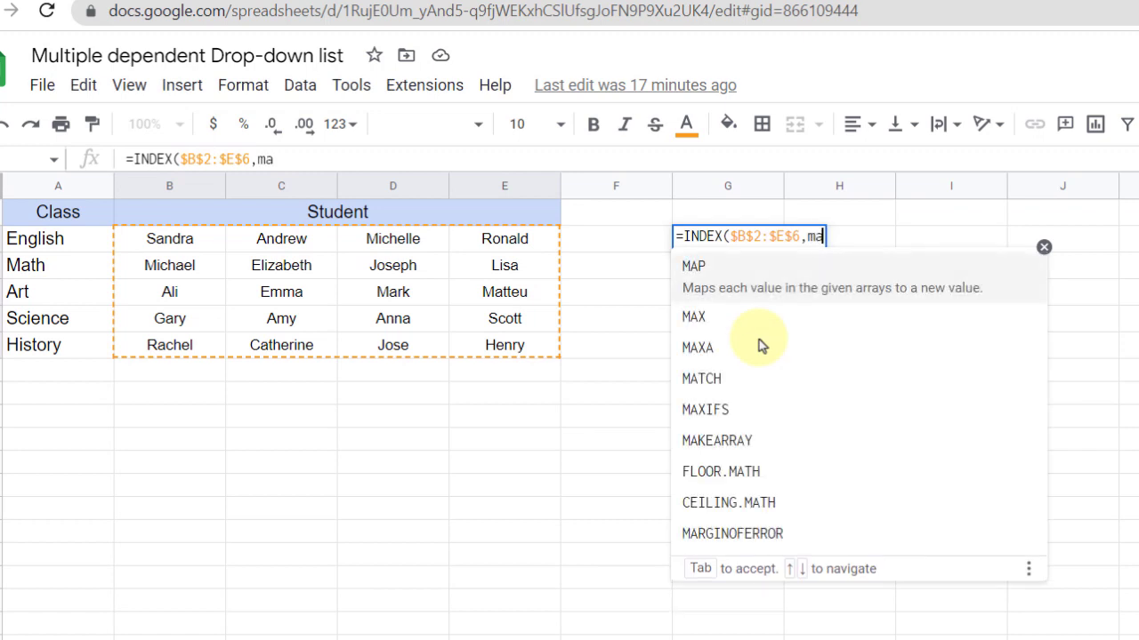
pyautogui.write('tch')
pyautogui.press('Tab')
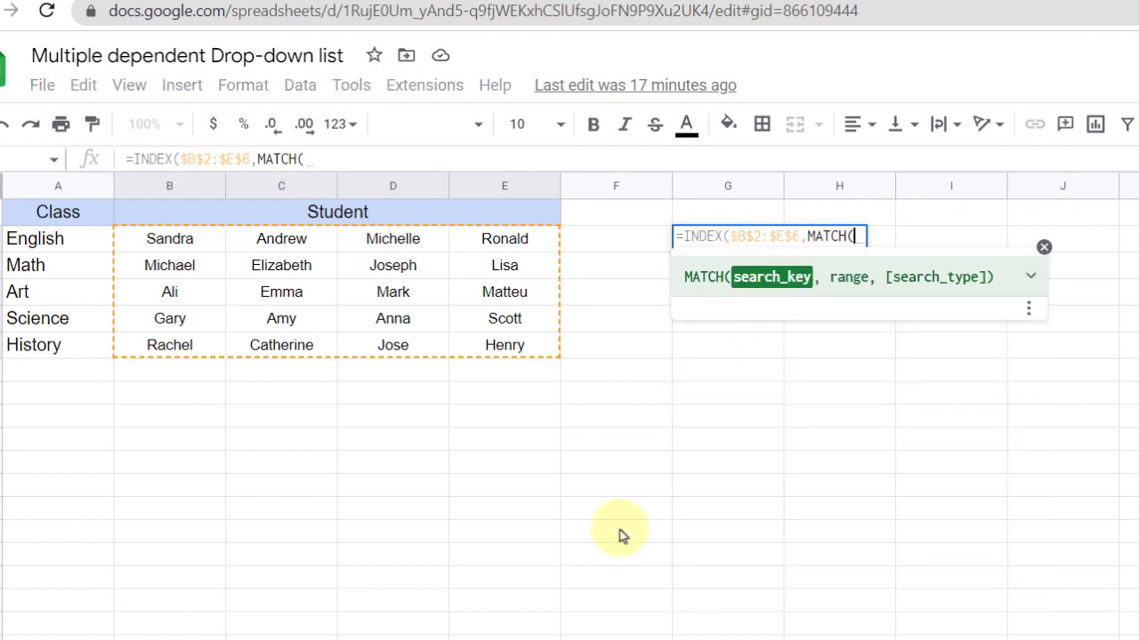
pyautogui.hotkey('ctrl', 'shift', 'pagedown')
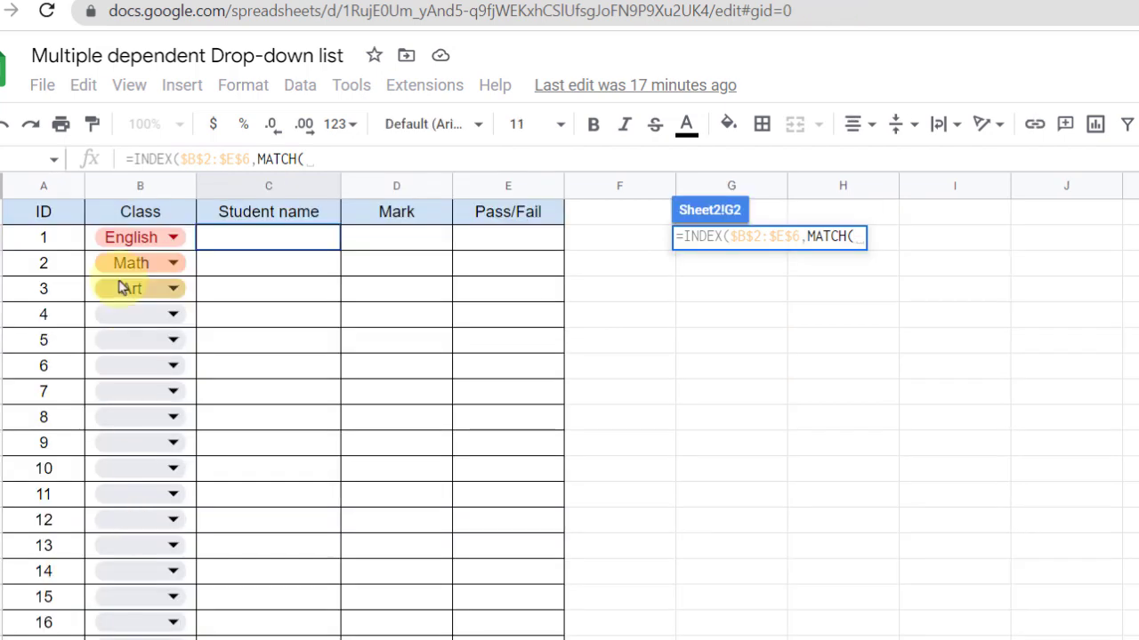
pyautogui.click(94, 245)
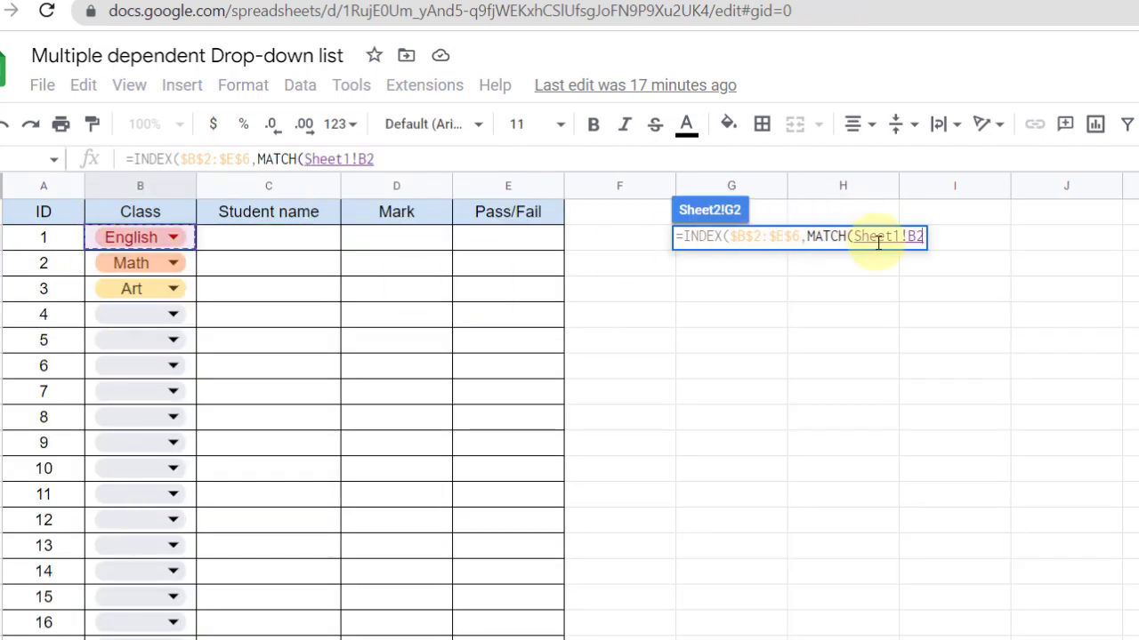
pyautogui.write(',')
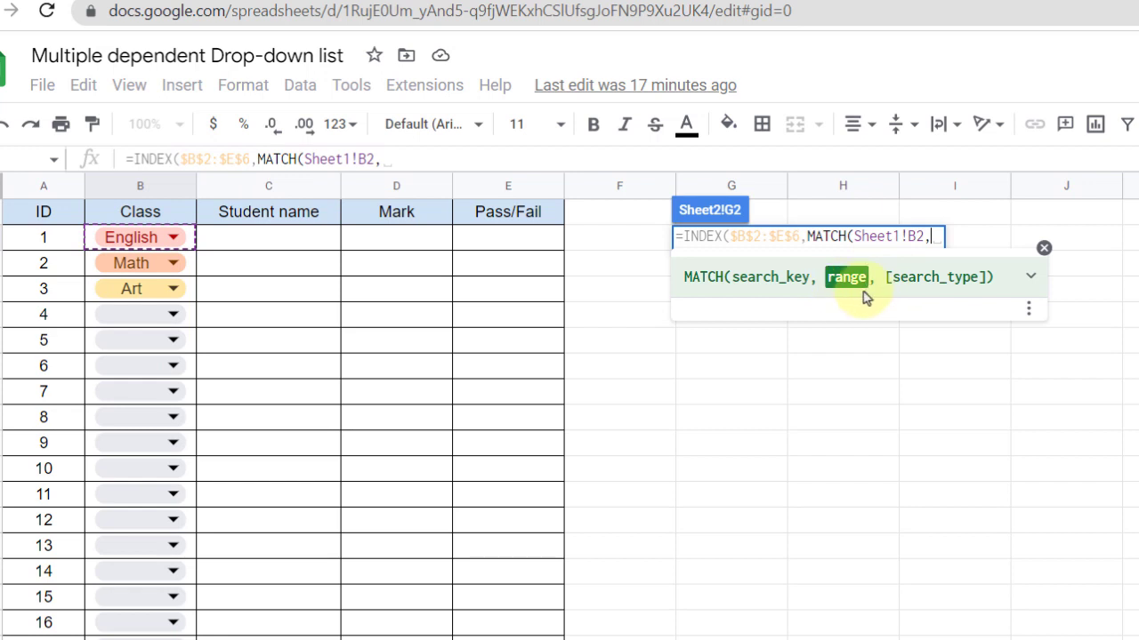
pyautogui.hotkey('ctrl', 'shift', 'pageup')
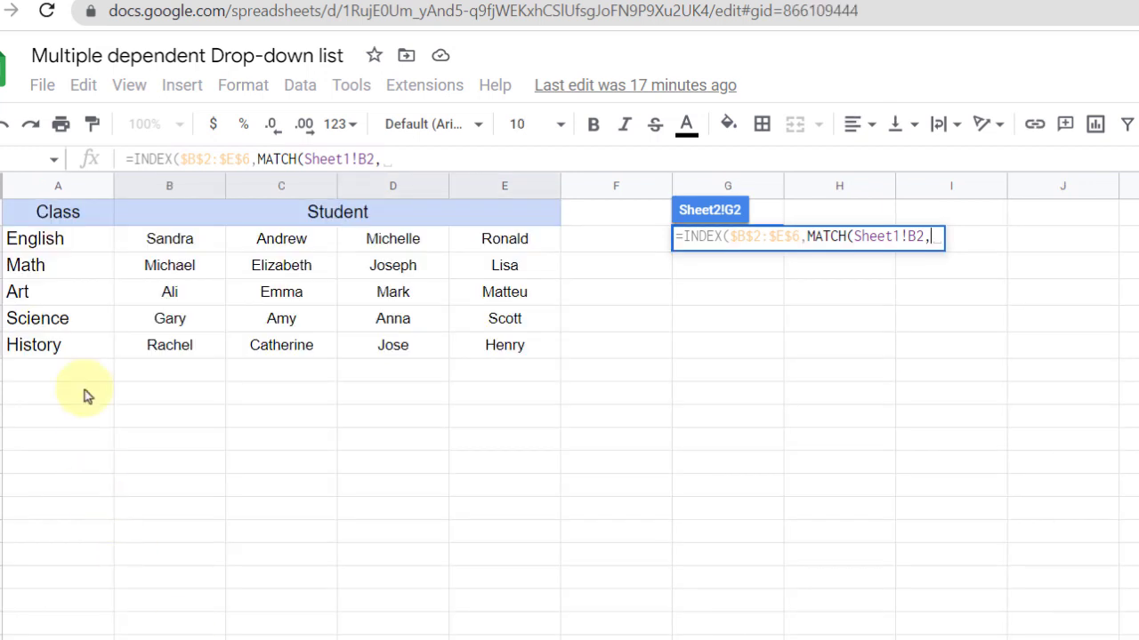
pyautogui.moveTo(75, 240); pyautogui.dragTo(43, 352)
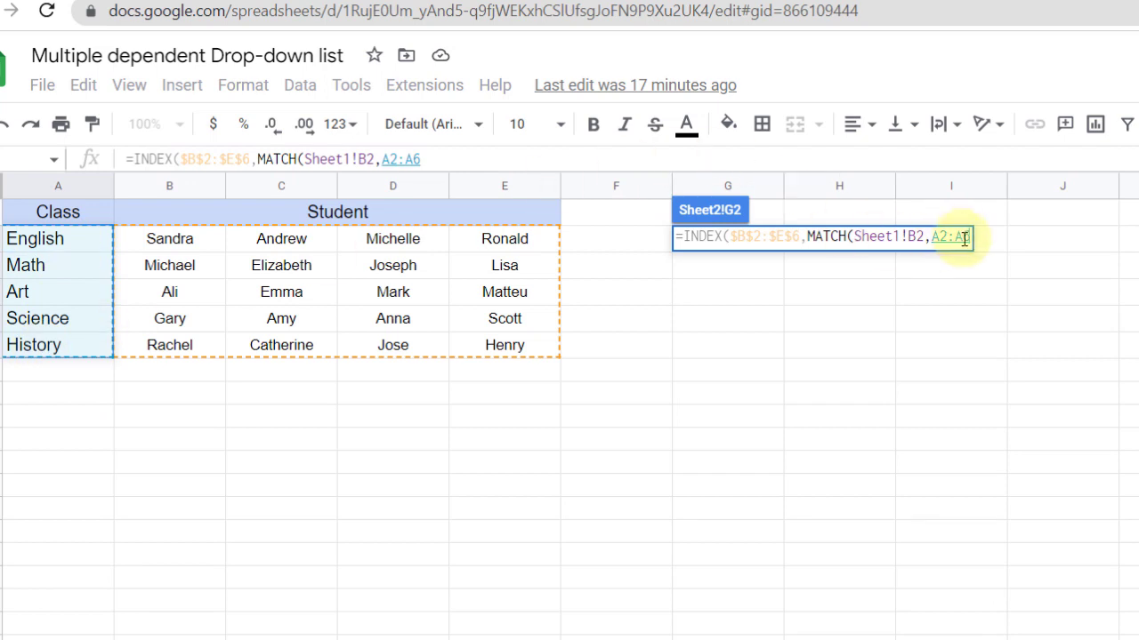
pyautogui.press('F4')
pyautogui.write(',')
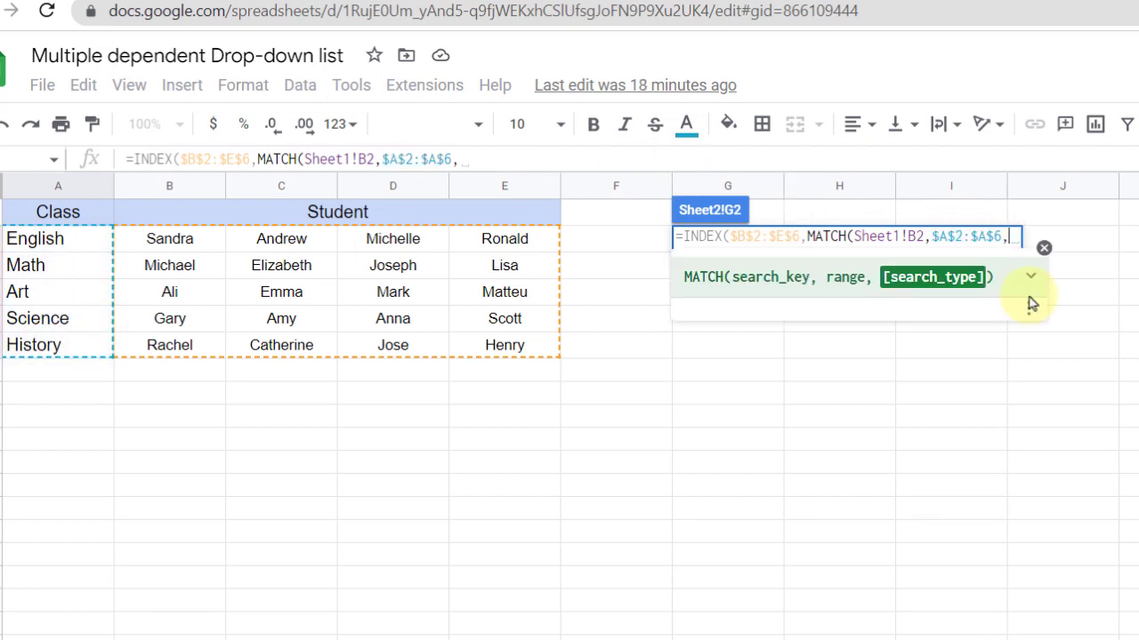
pyautogui.write('0')
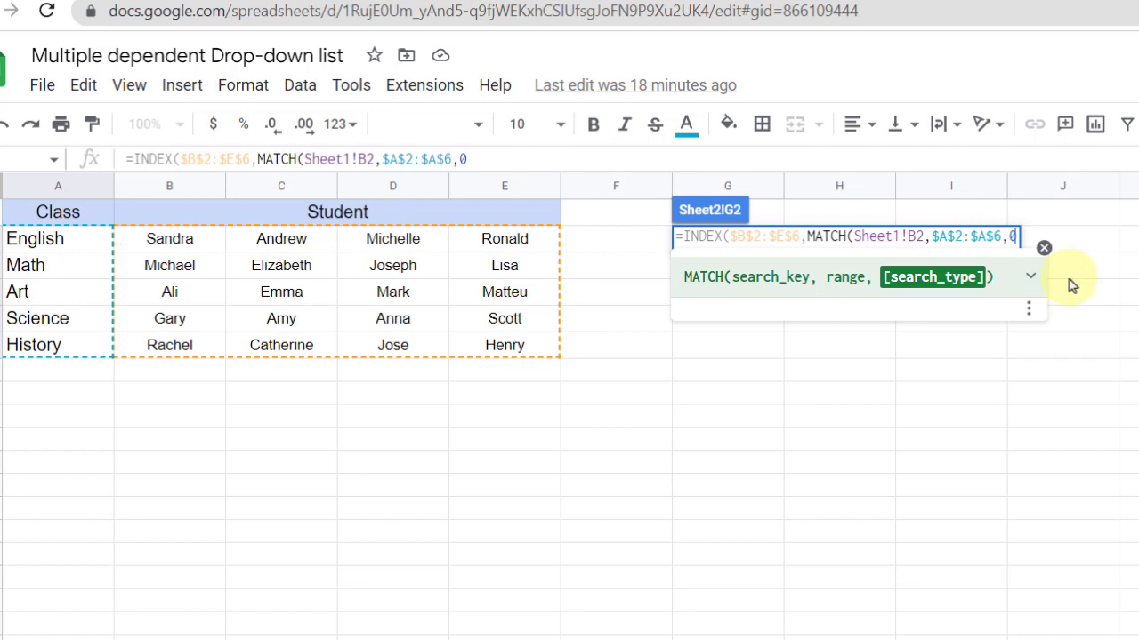
pyautogui.write(')')
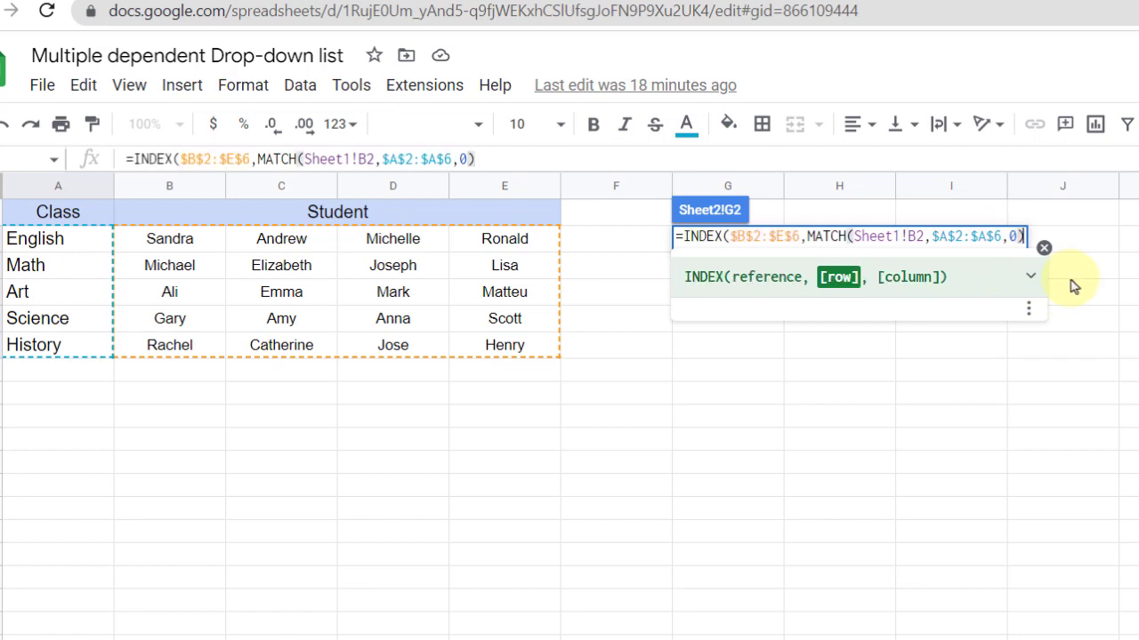
pyautogui.write(')')
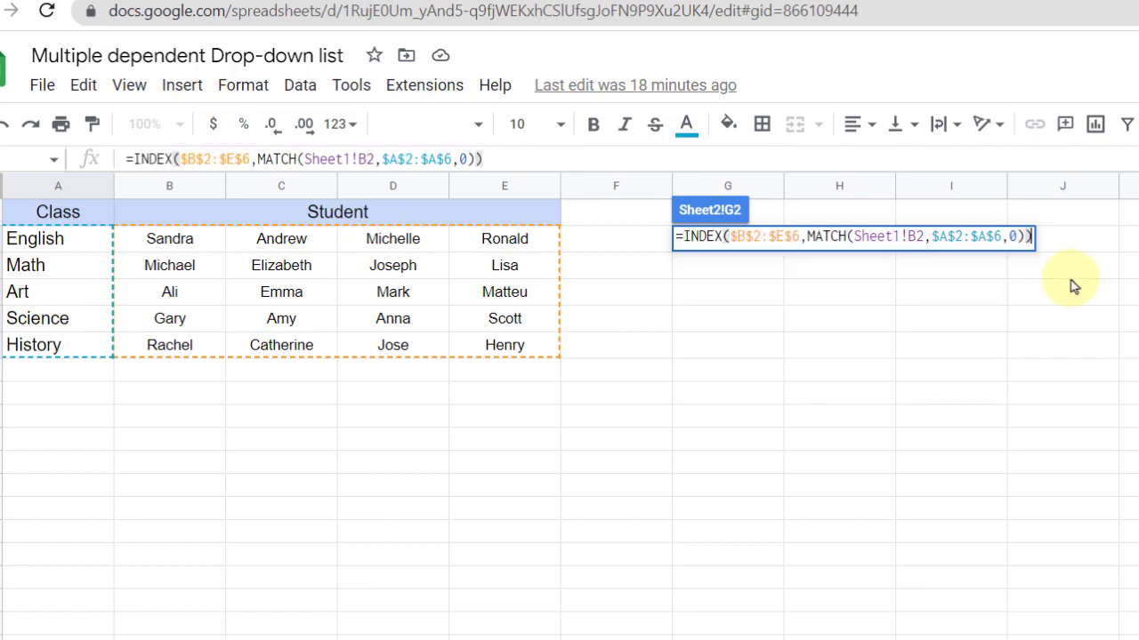
pyautogui.press('Return')
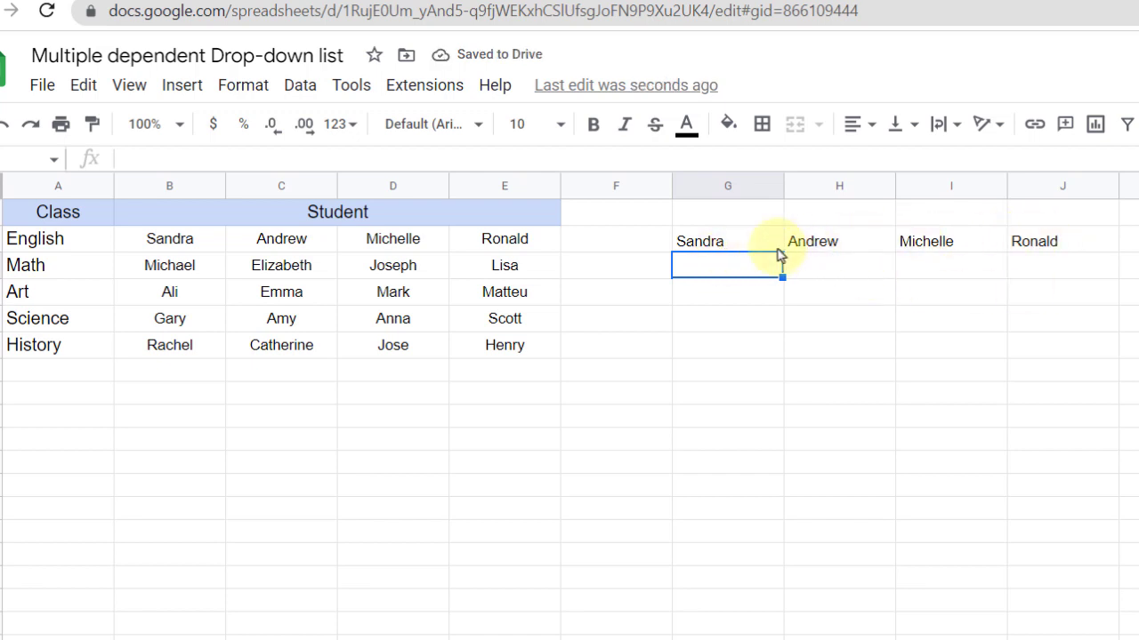
# Fill the G2 INDEX/MATCH formula down column G with Ctrl+D and inspect the #N/A rows.
pyautogui.click(729, 249)
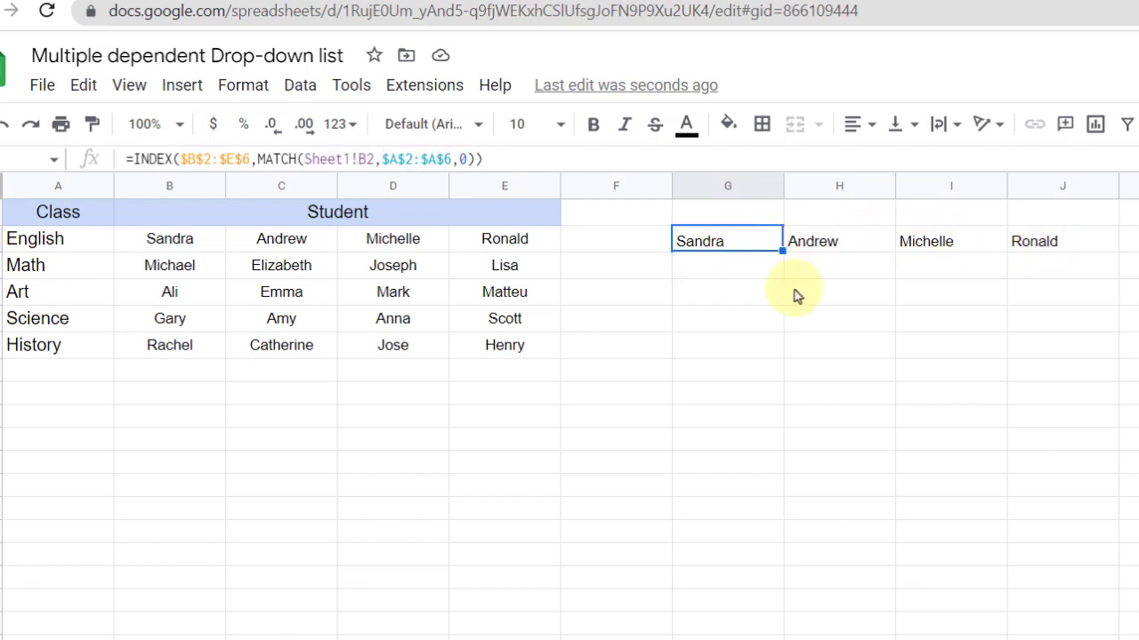
pyautogui.hotkey('ctrl', 'shift', 'Down')
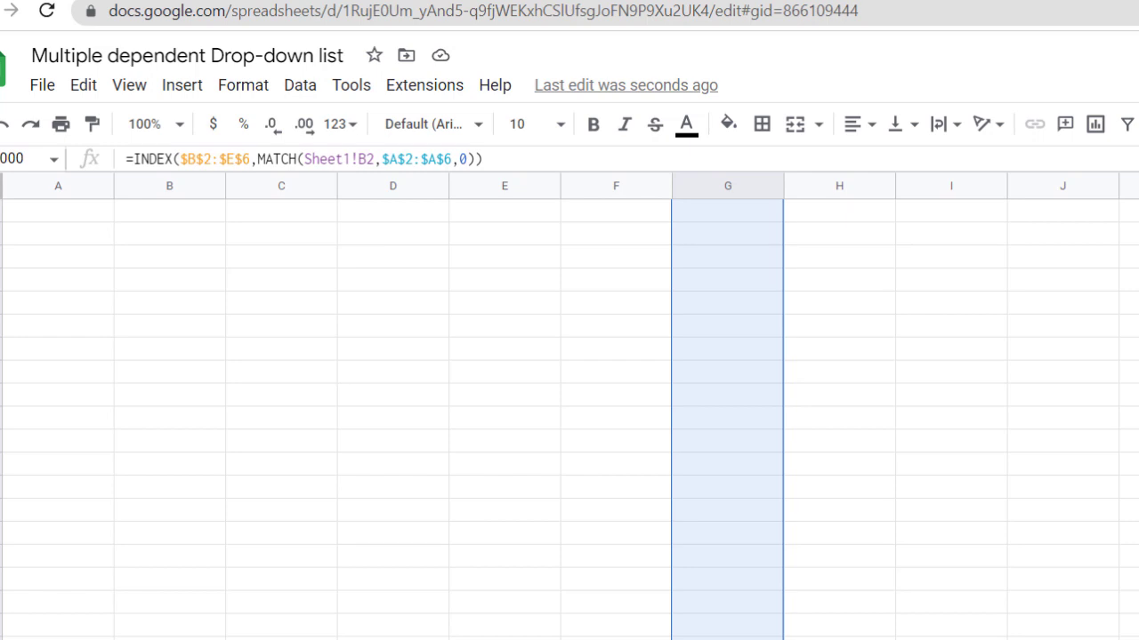
pyautogui.hotkey('ctrl', 'BackSpace')
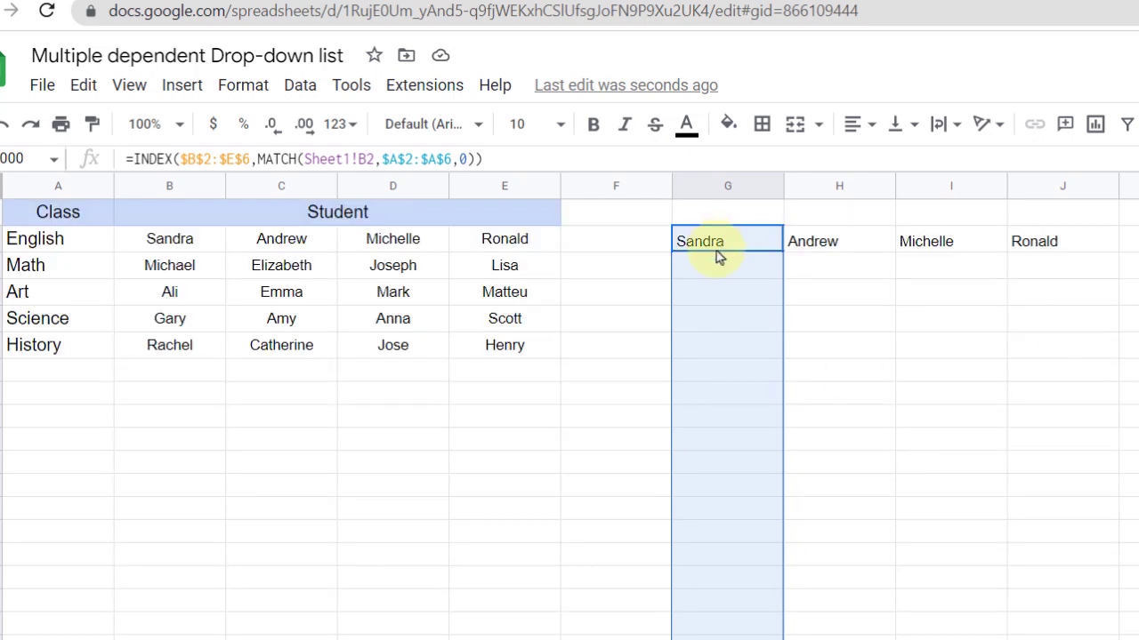
pyautogui.hotkey('ctrl', 'd')
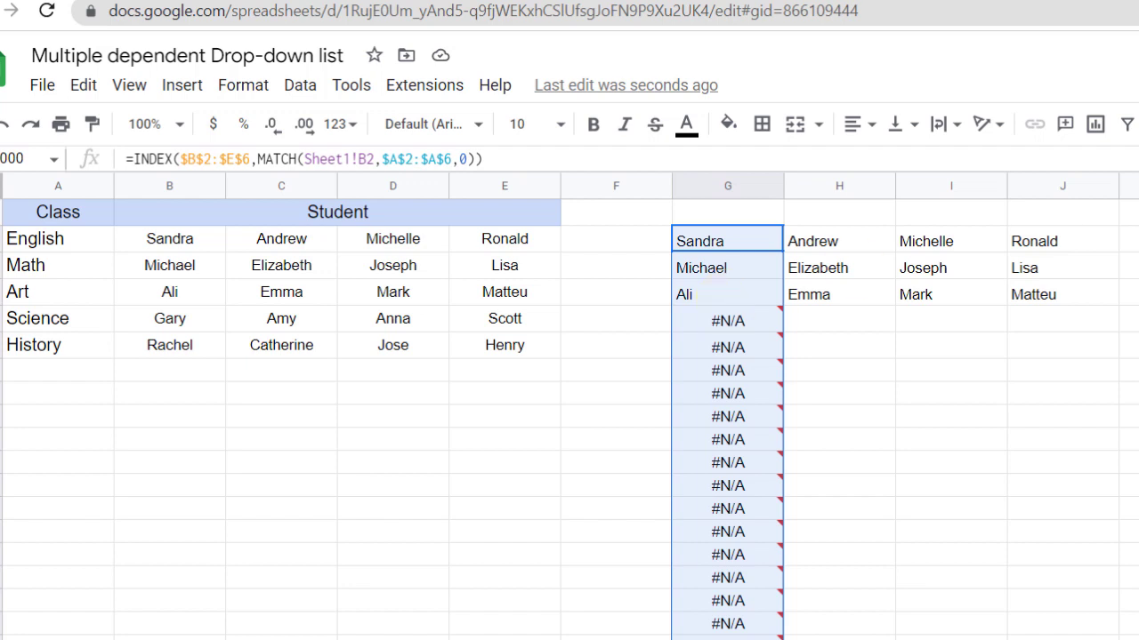
pyautogui.click(727, 320)
pyautogui.moveTo(736, 332)
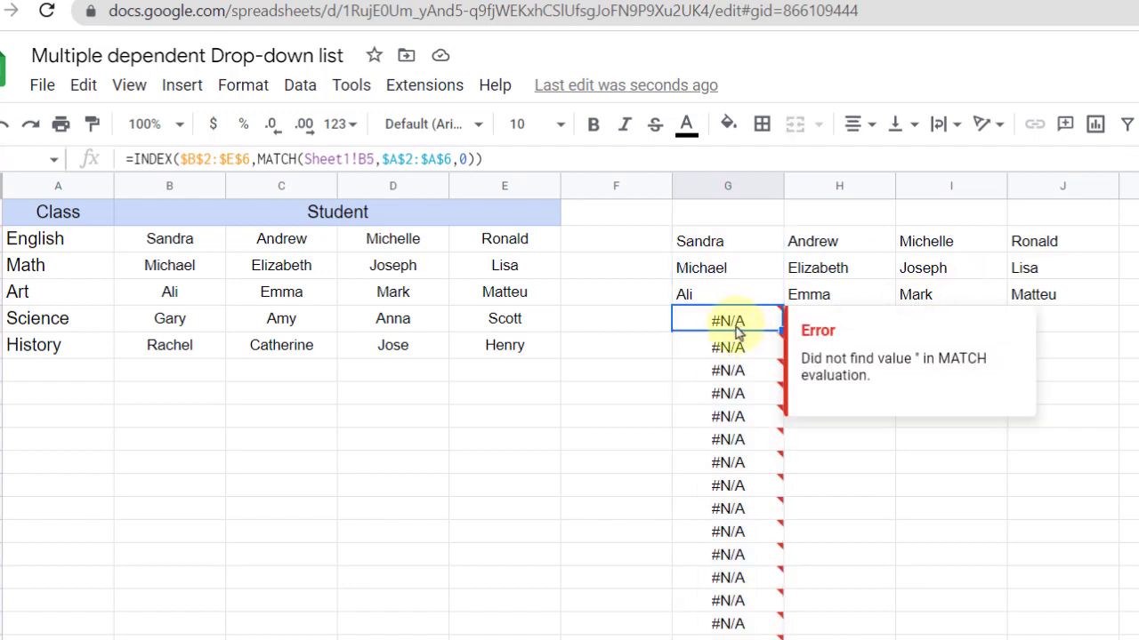
pyautogui.click(753, 248)
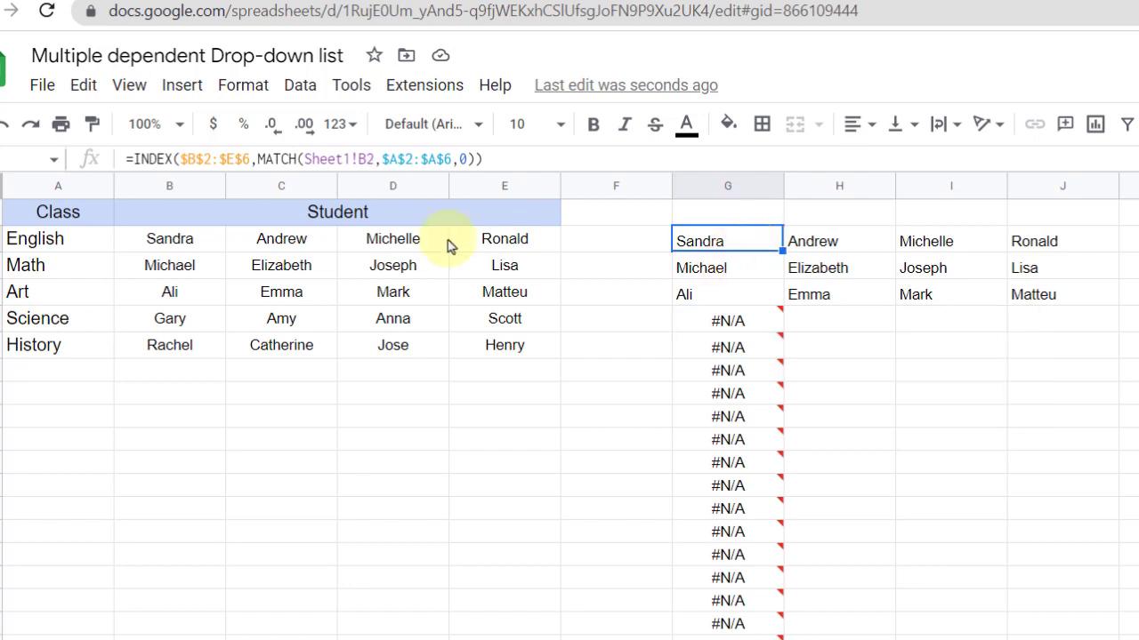
# Wrap G2's lookup as =IFERROR(INDEX(…),"") so errors return blank.
pyautogui.click(134, 158)
pyautogui.write('(')
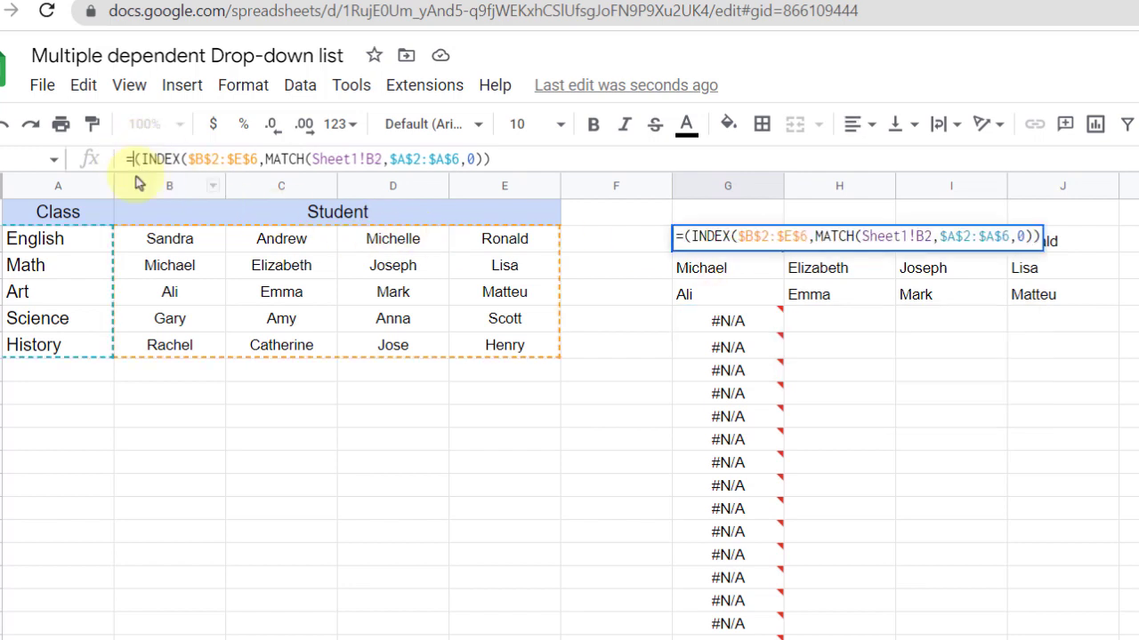
pyautogui.write('ifer')
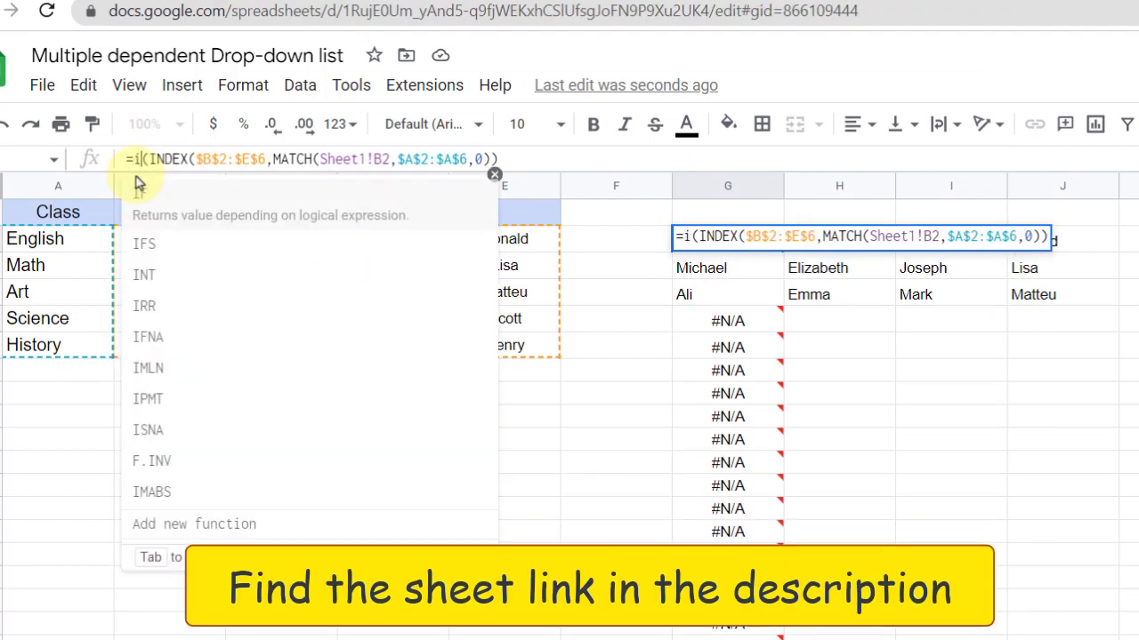
pyautogui.write('ror')
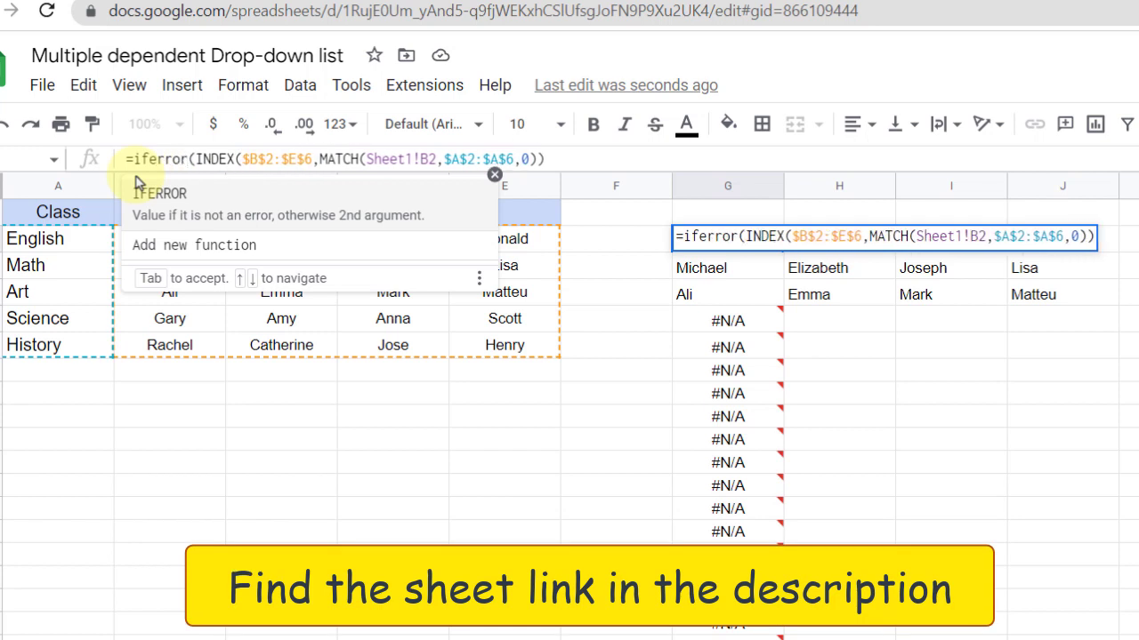
pyautogui.click(146, 196)
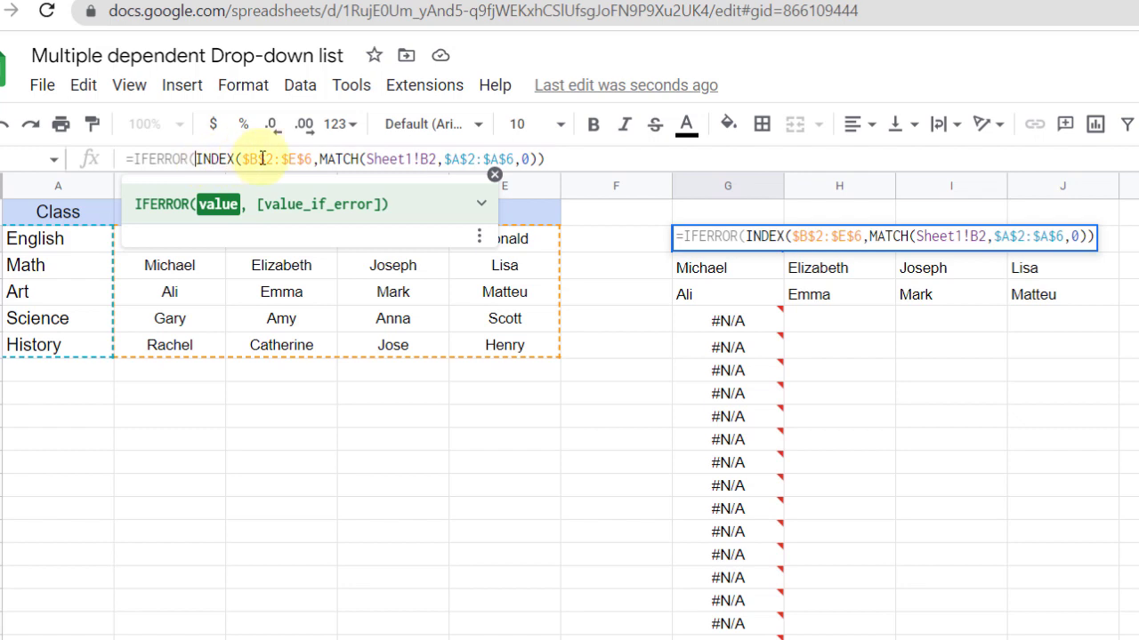
pyautogui.write(',')
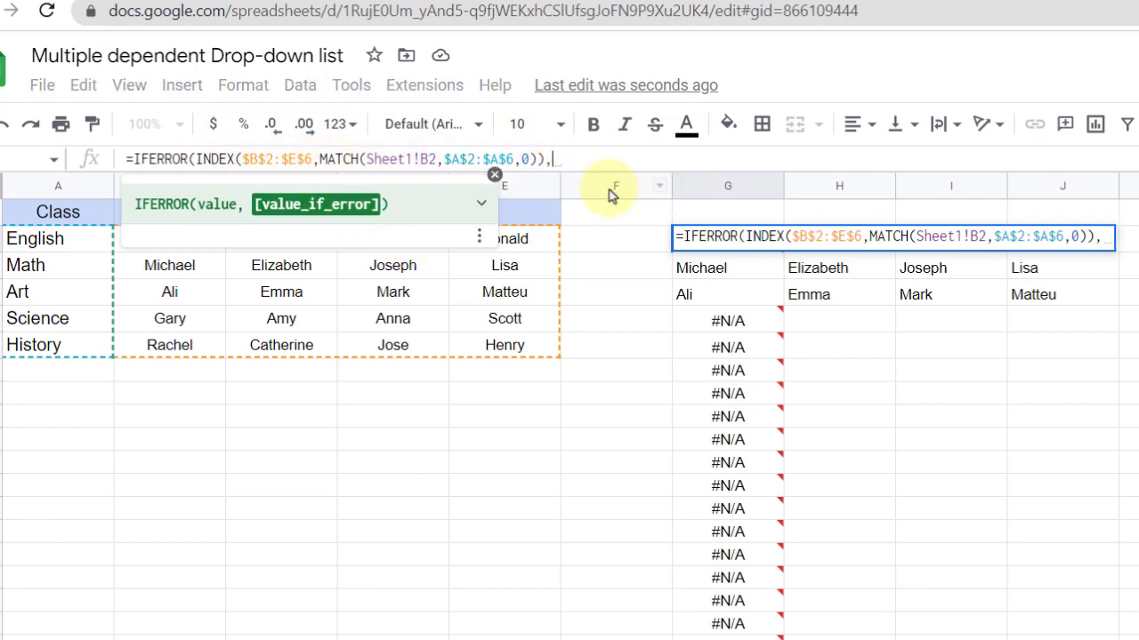
pyautogui.write('""')
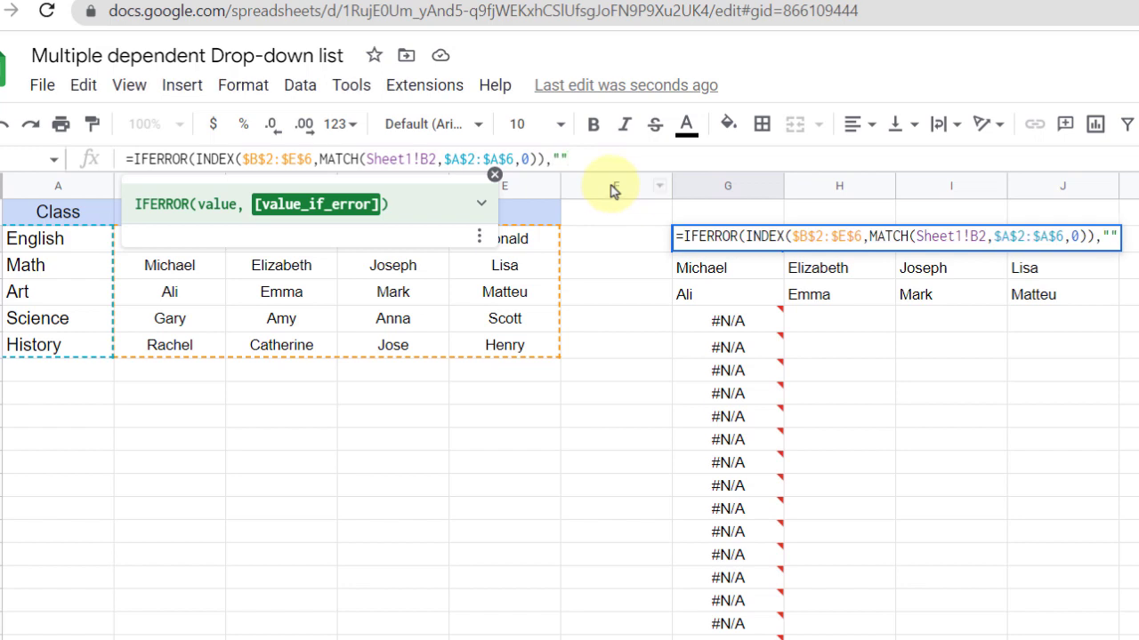
pyautogui.write(')')
pyautogui.press('Return')
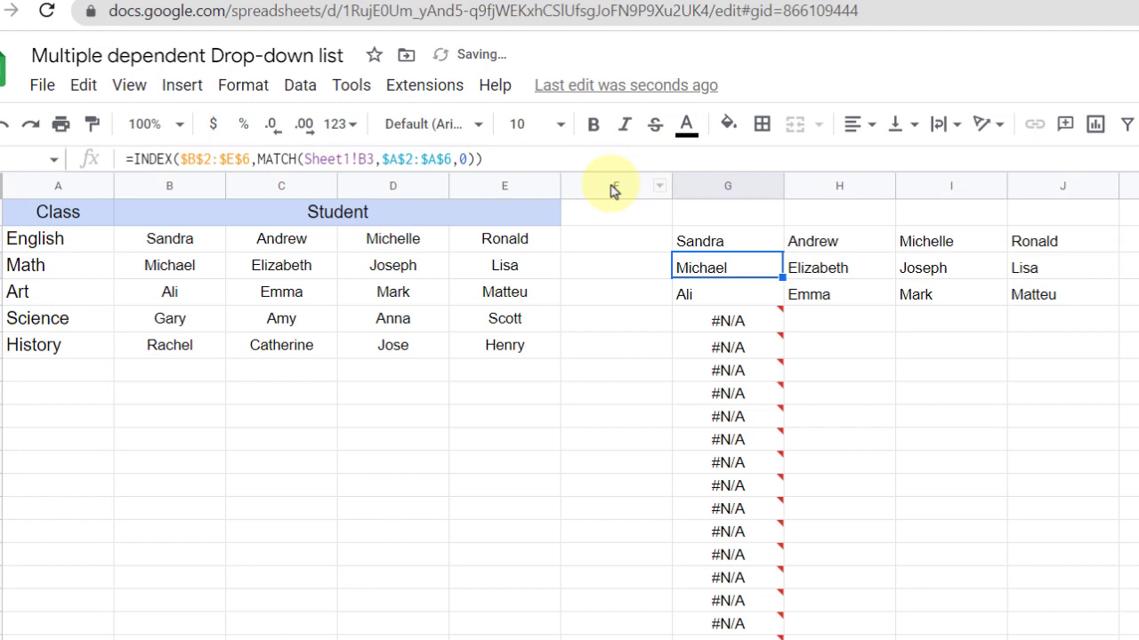
# Refill the IFERROR formula down column G from G2 and check G6 is blank.
pyautogui.press('Up')
pyautogui.hotkey('ctrl', 'shift', 'Down')
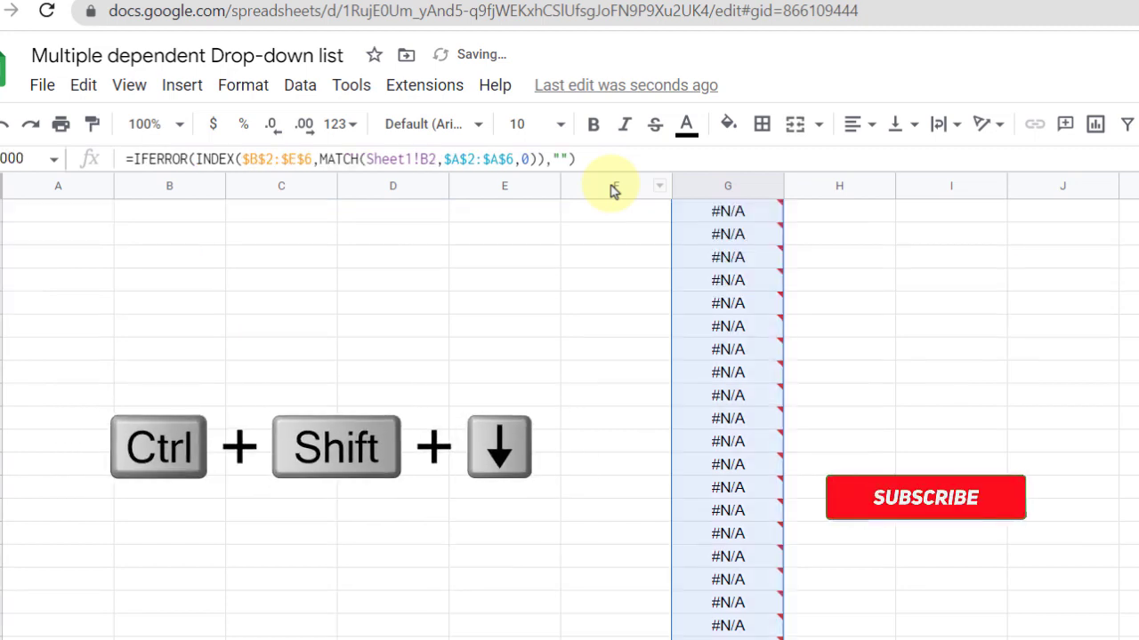
pyautogui.hotkey('ctrl', 'd')
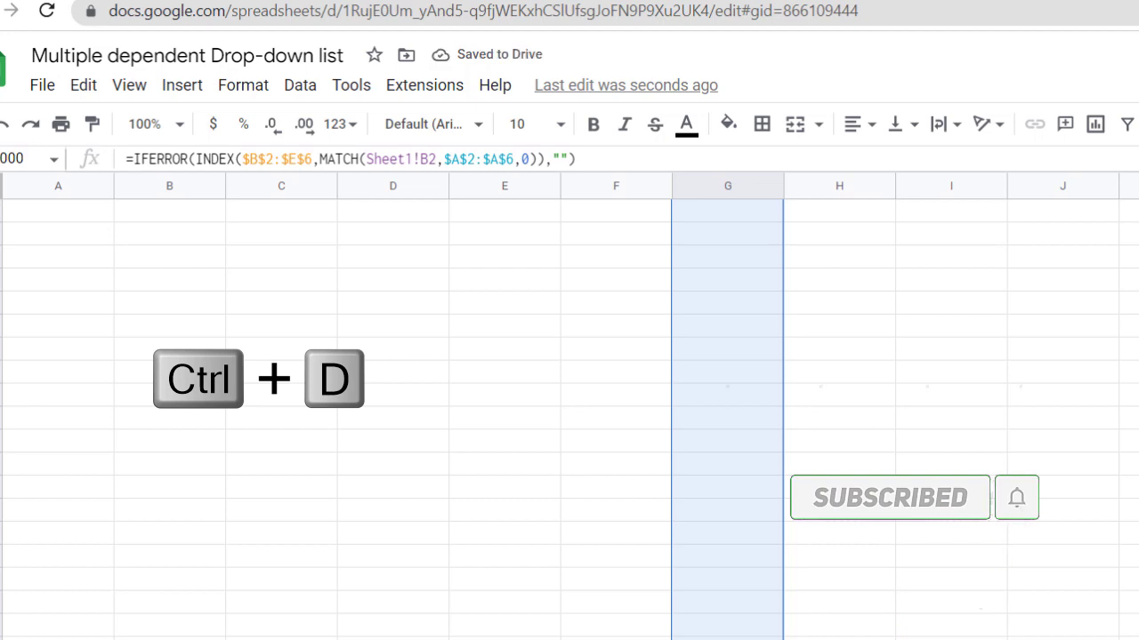
pyautogui.scroll(10, 728, 401)
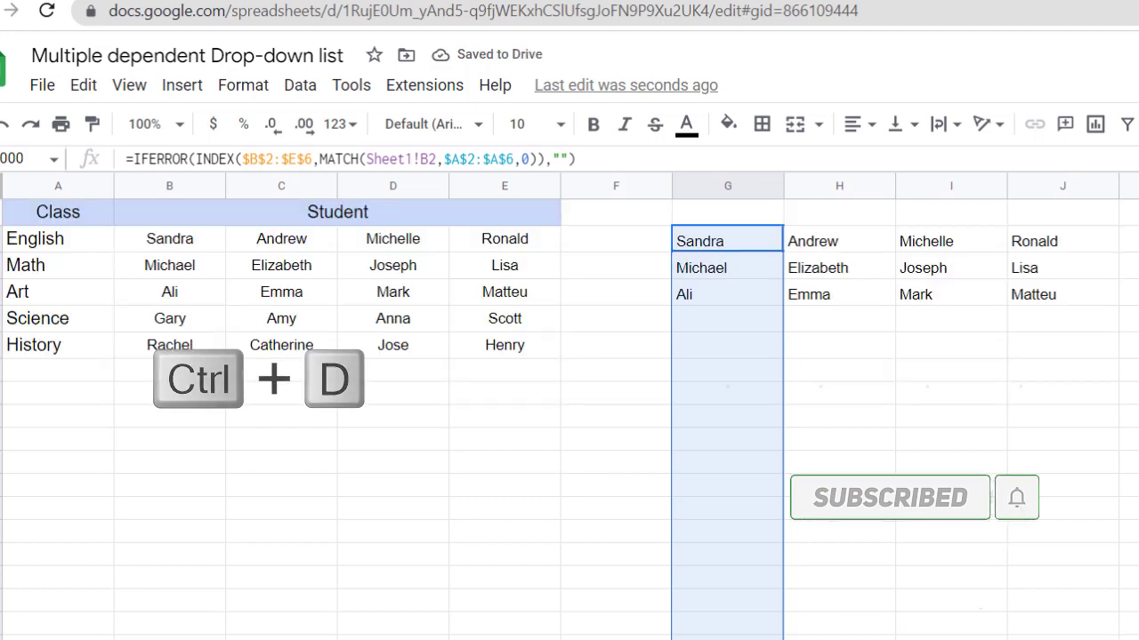
pyautogui.click(702, 352)
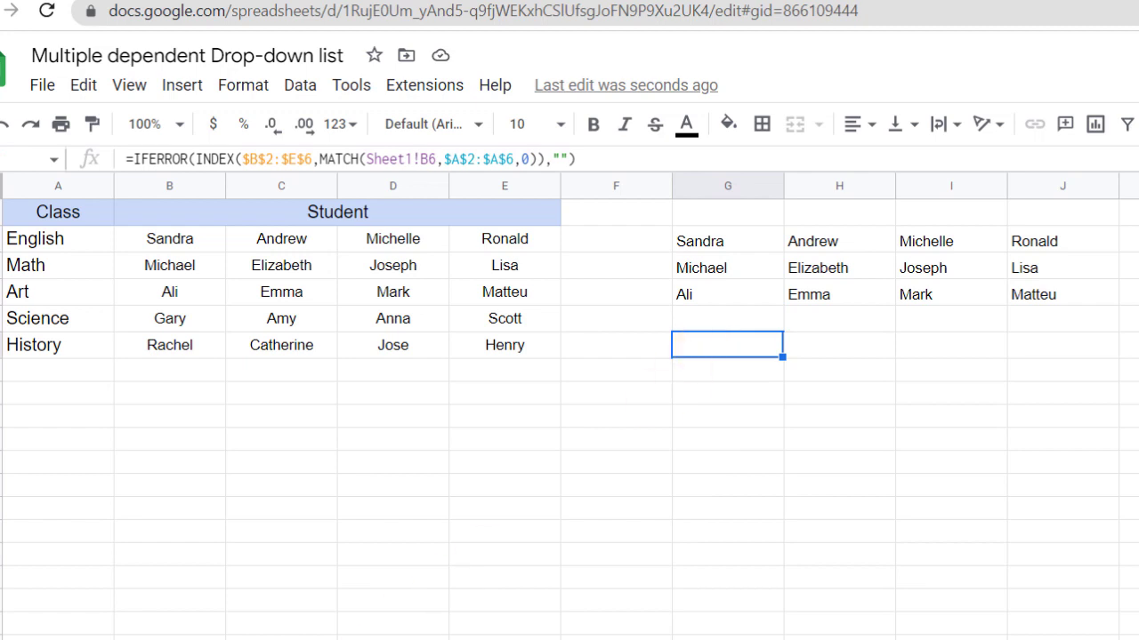
# On Sheet1, add a drop-down to C2 using the Dropdown (from a range) criterion.
pyautogui.hotkey('ctrl', 'shift', 'pageup')
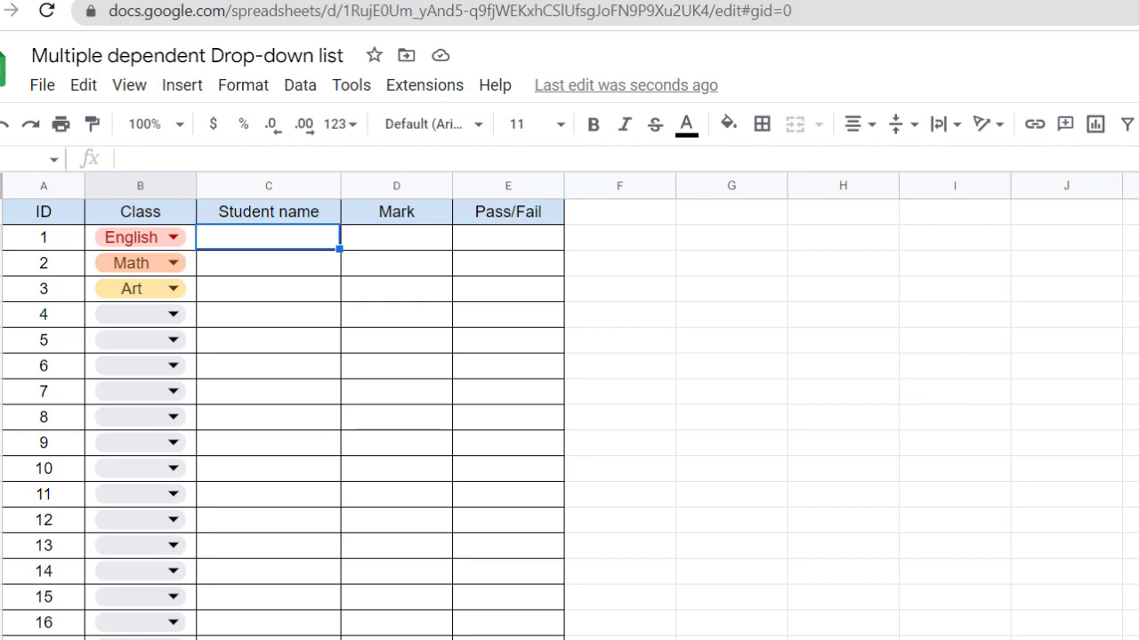
pyautogui.click(271, 248)
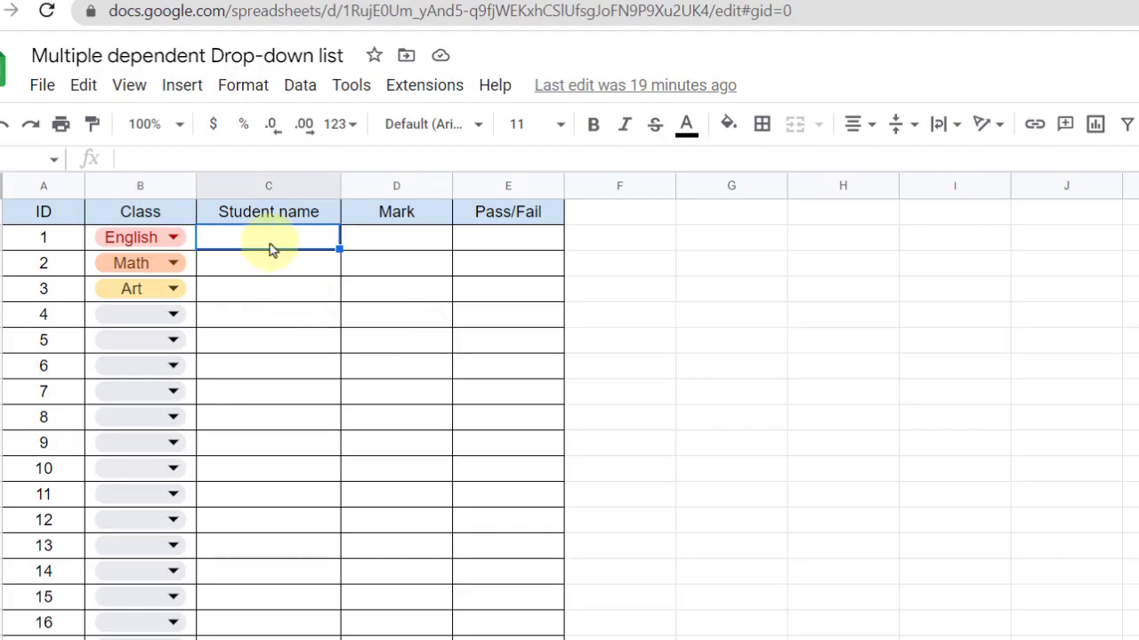
pyautogui.click(178, 85)
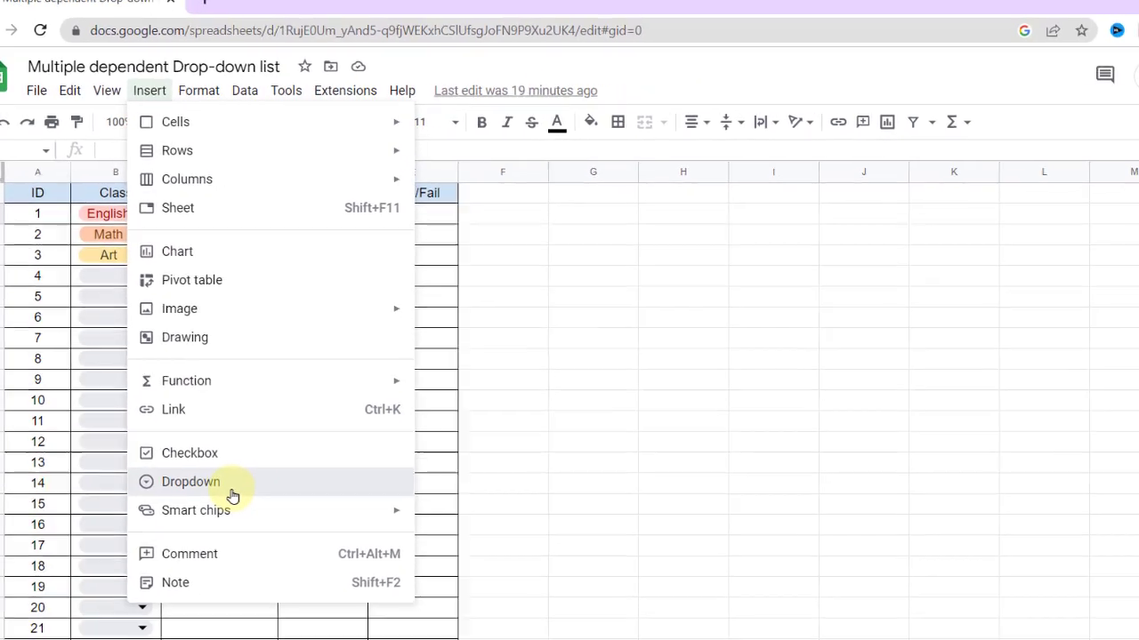
pyautogui.click(190, 482)
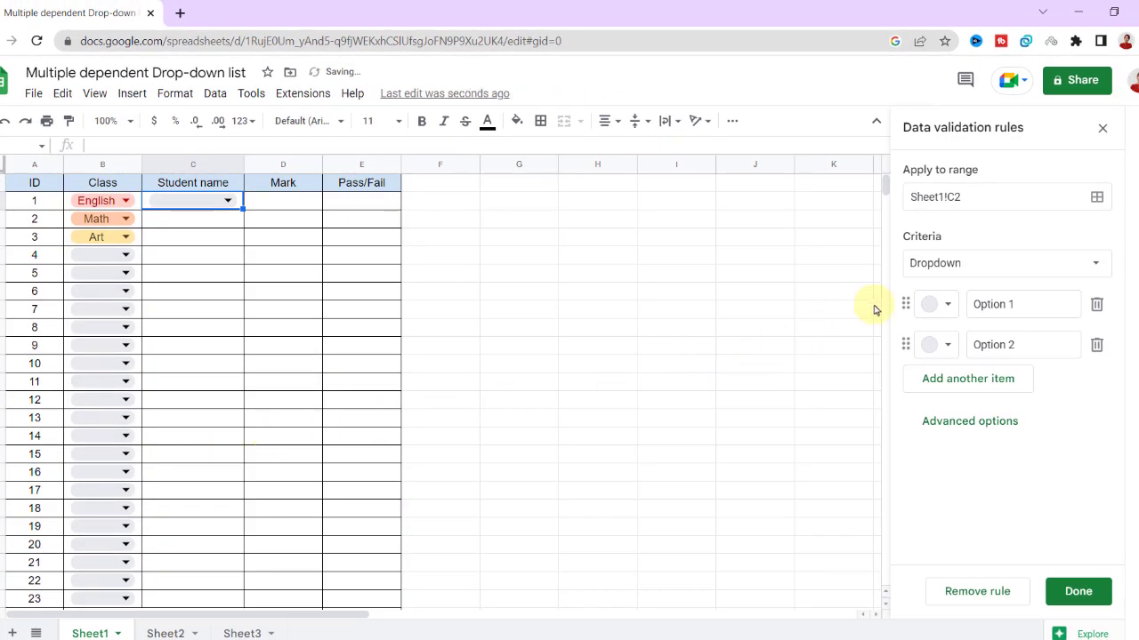
pyautogui.click(1091, 264)
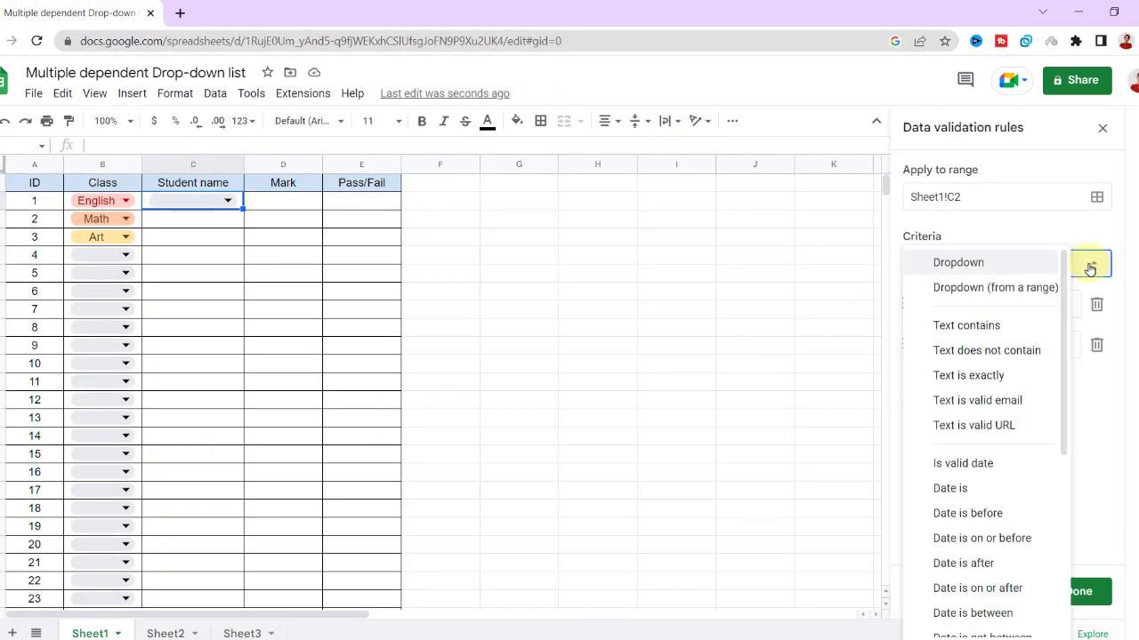
pyautogui.click(1028, 294)
# Set its source range to Sheet2!G2:J2 and save the rule.
pyautogui.click(1097, 304)
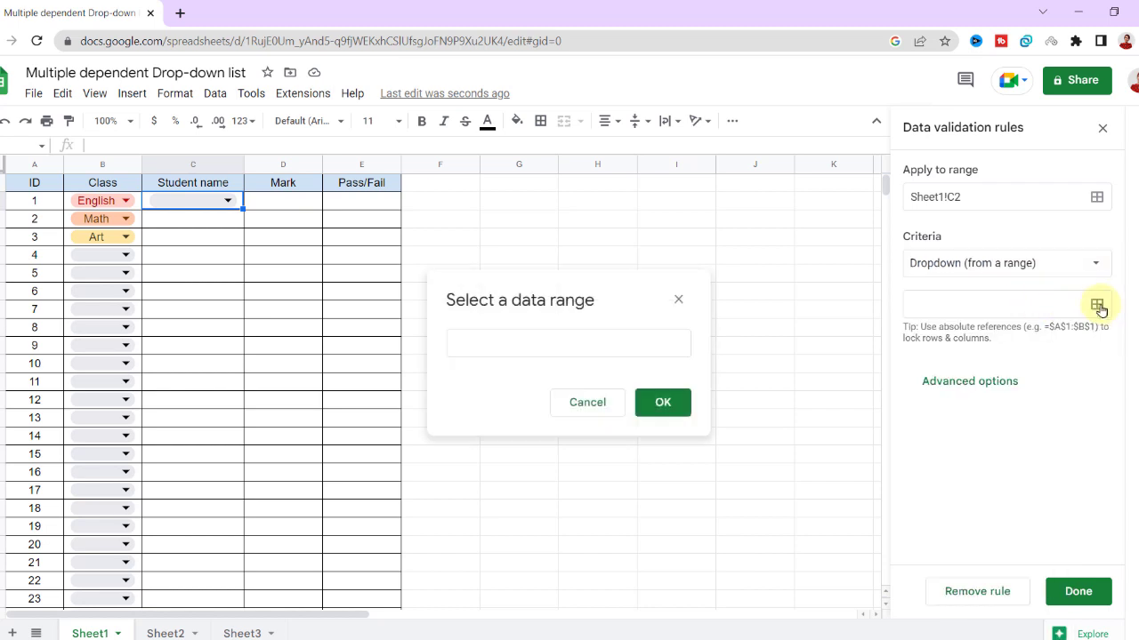
pyautogui.click(165, 633)
pyautogui.moveTo(432, 288); pyautogui.dragTo(169, 276)
pyautogui.moveTo(495, 203); pyautogui.dragTo(732, 203)
pyautogui.click(402, 393)
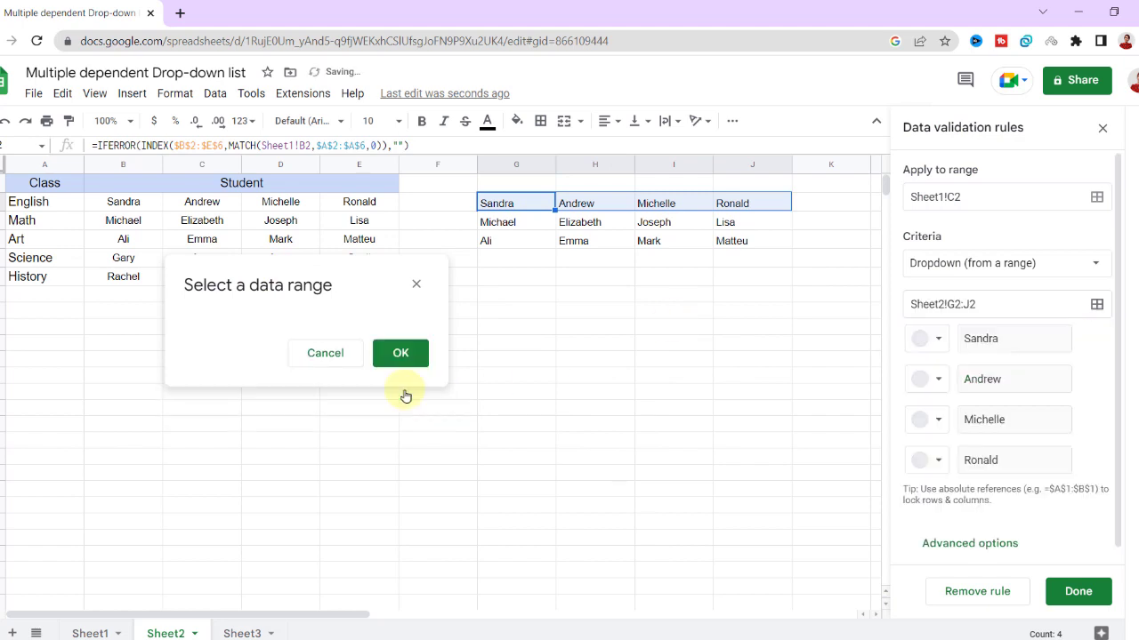
pyautogui.scroll(-1, 1023, 445)
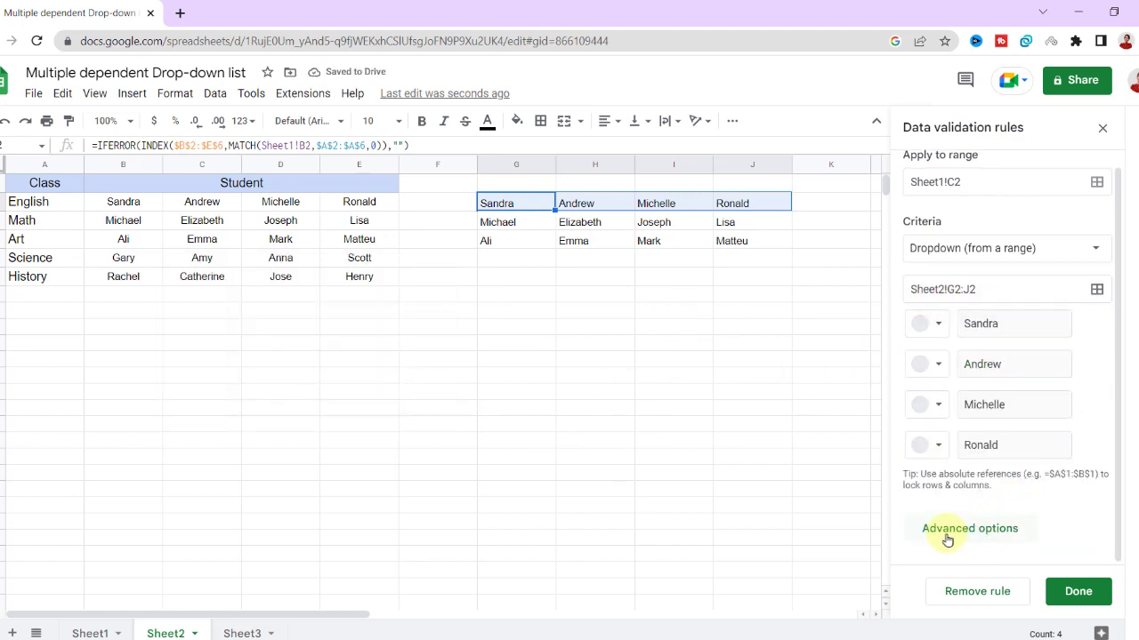
pyautogui.click(947, 534)
pyautogui.scroll(-3, 961, 498)
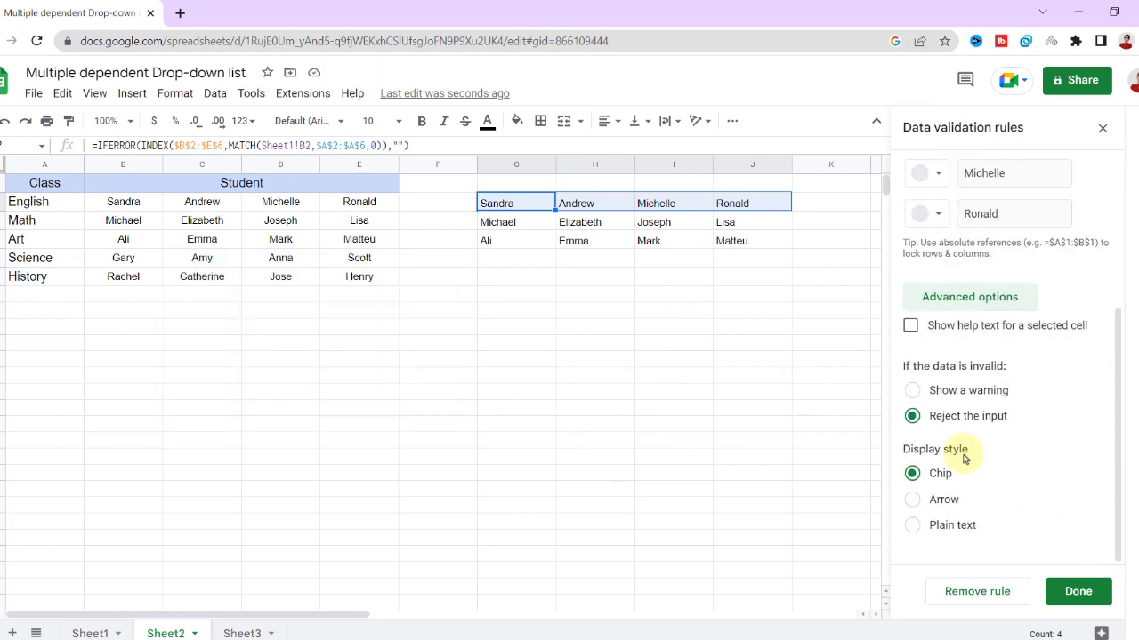
pyautogui.click(1077, 593)
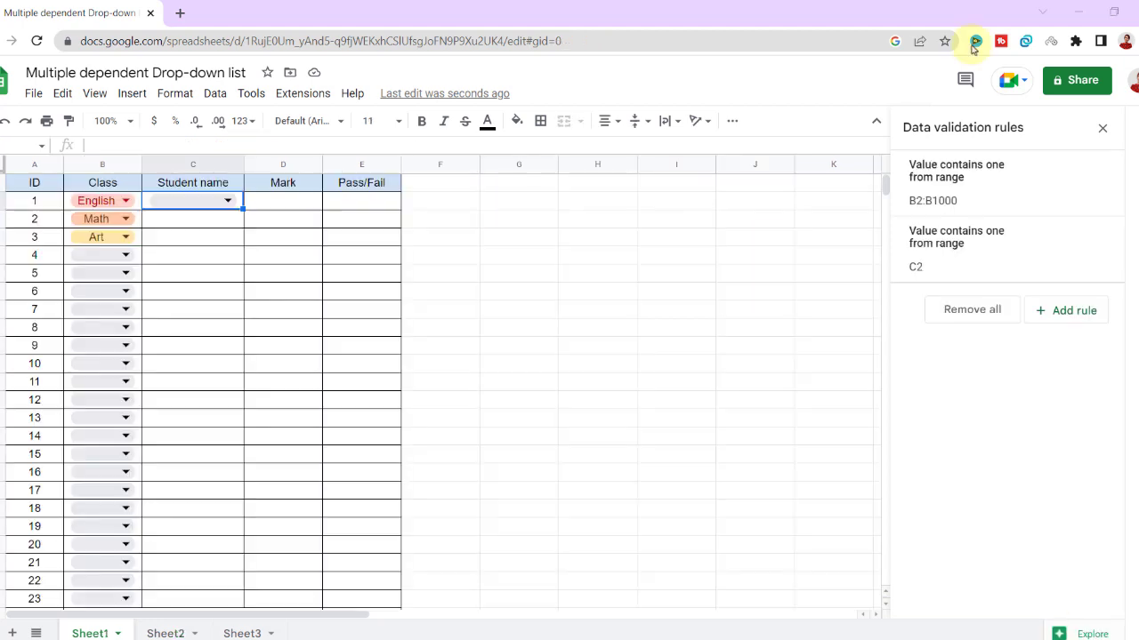
# Change C2's student drop-down source to the relative range Sheet2!G2:J2 and save the rule.
pyautogui.click(227, 202)
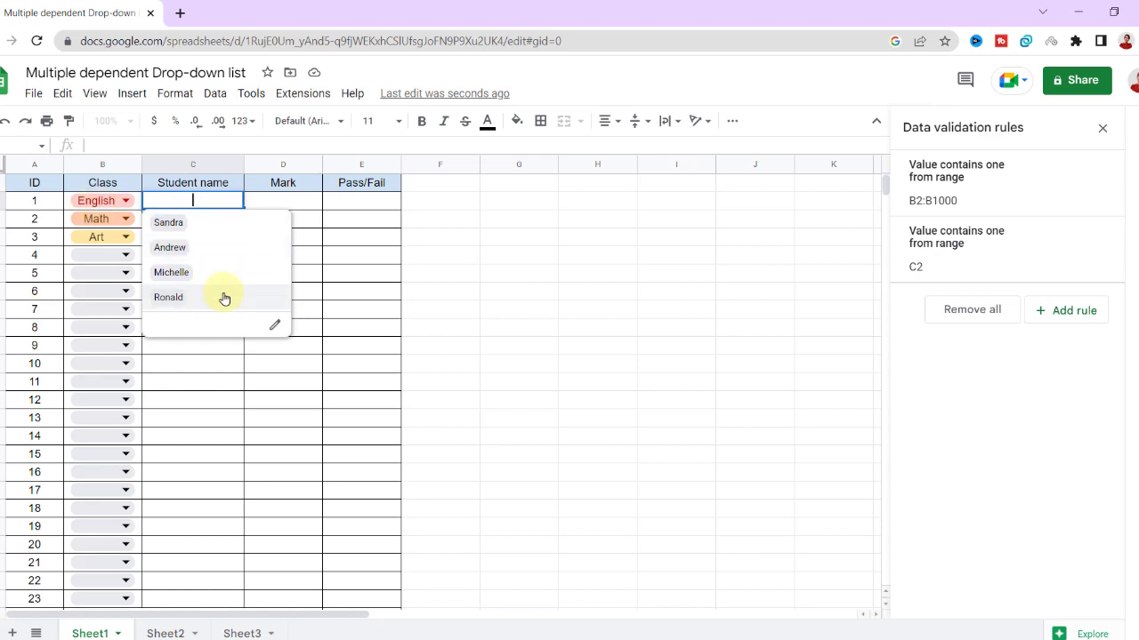
pyautogui.click(946, 244)
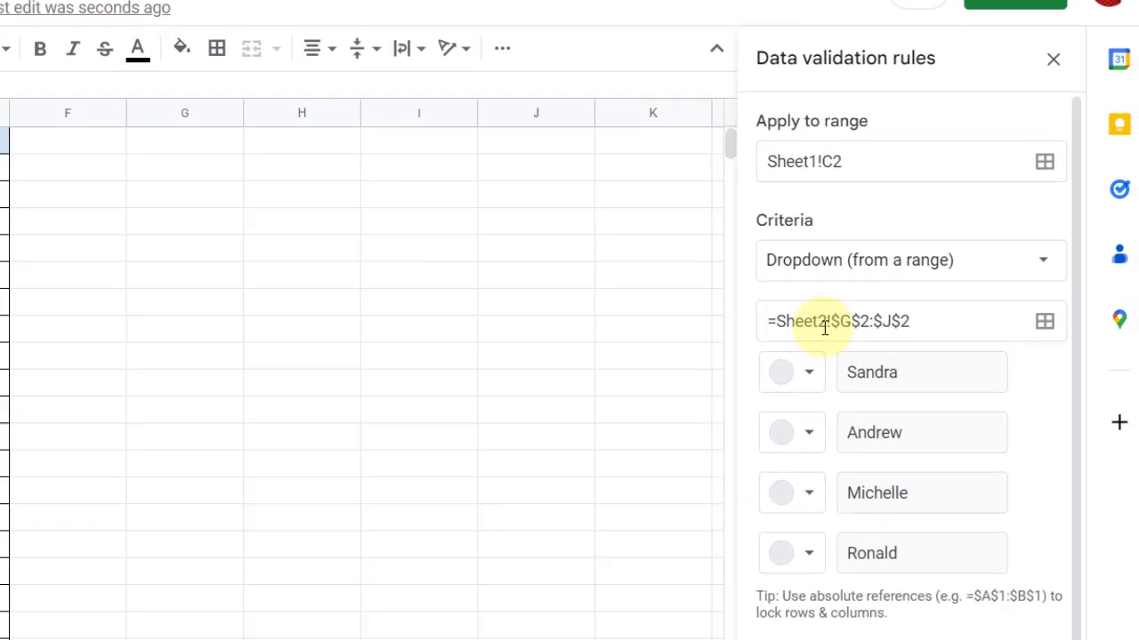
pyautogui.click(931, 304)
pyautogui.moveTo(953, 304); pyautogui.dragTo(961, 305)
pyautogui.press('BackSpace')
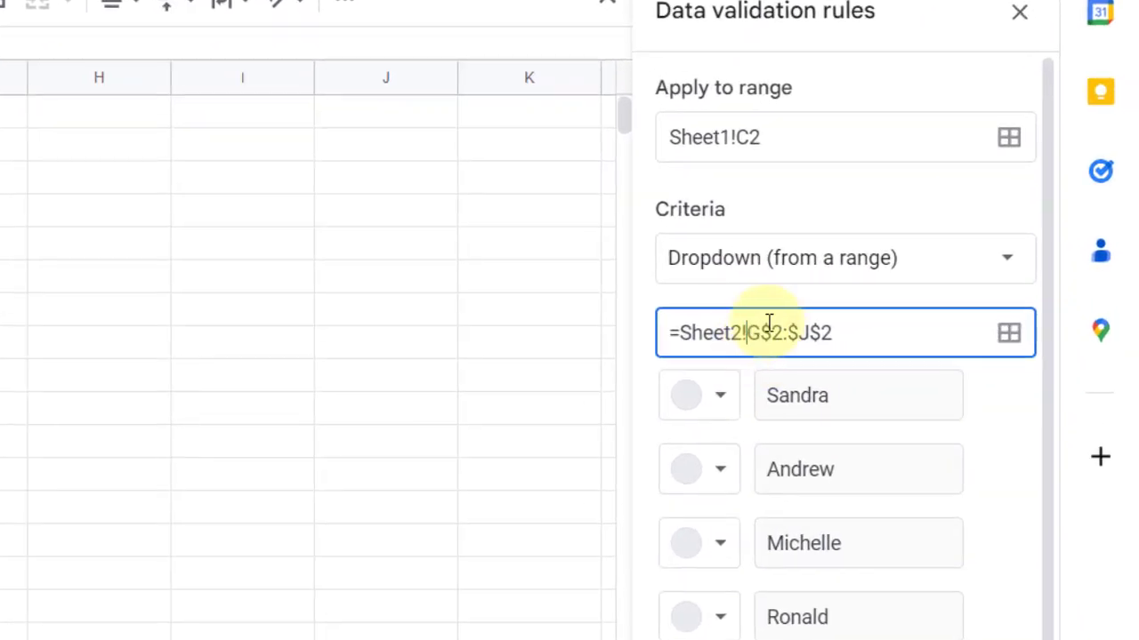
pyautogui.press('BackSpace')
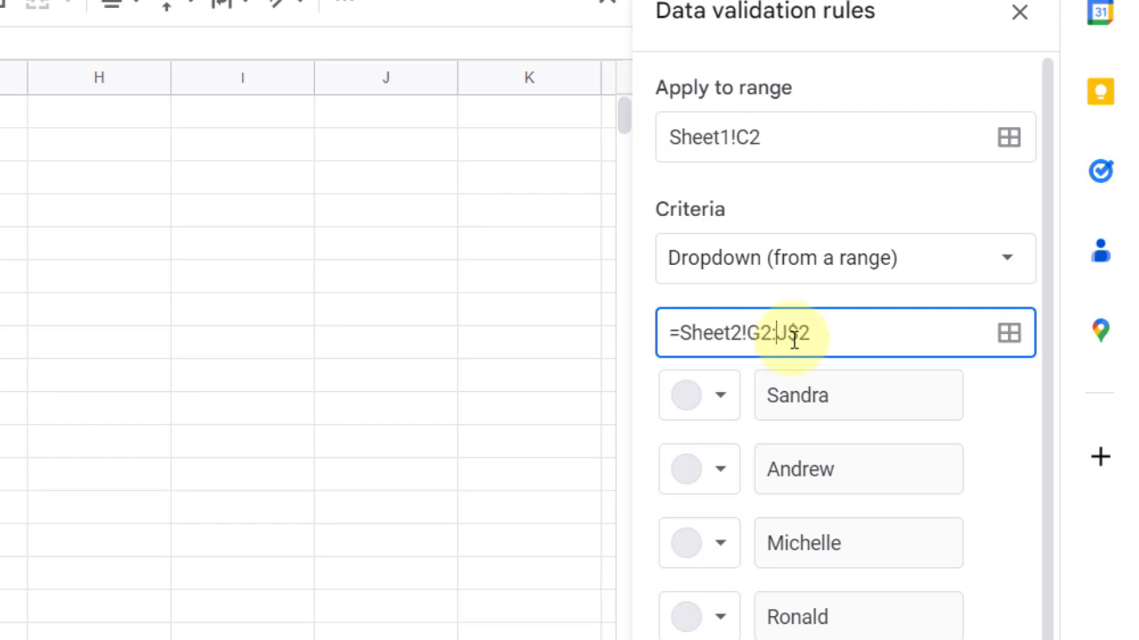
pyautogui.press('BackSpace')
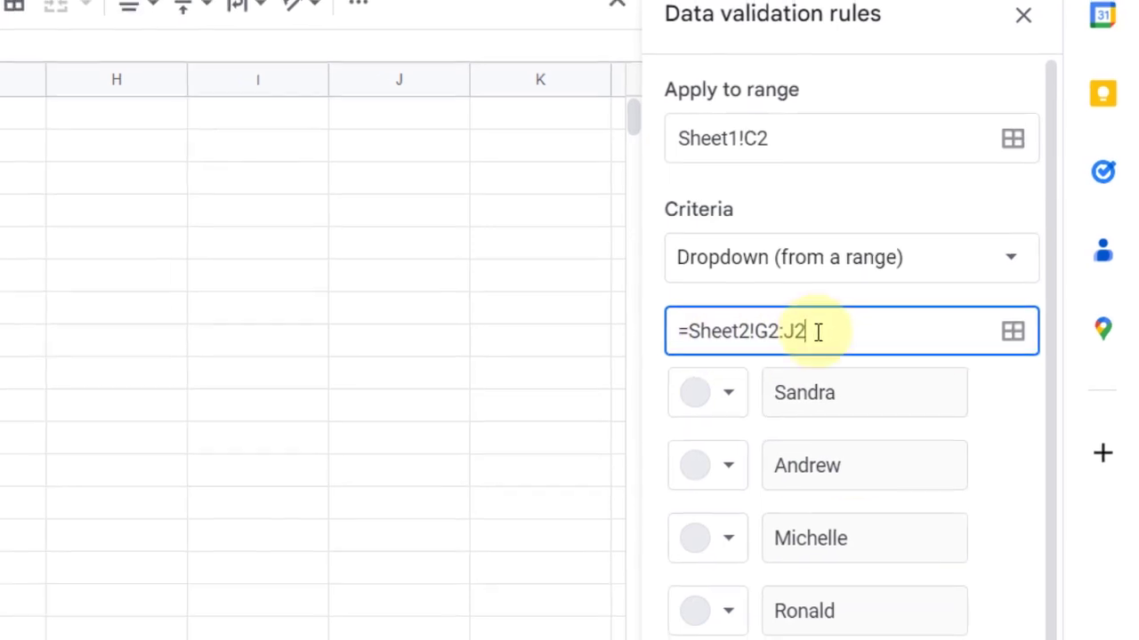
pyautogui.press('Return')
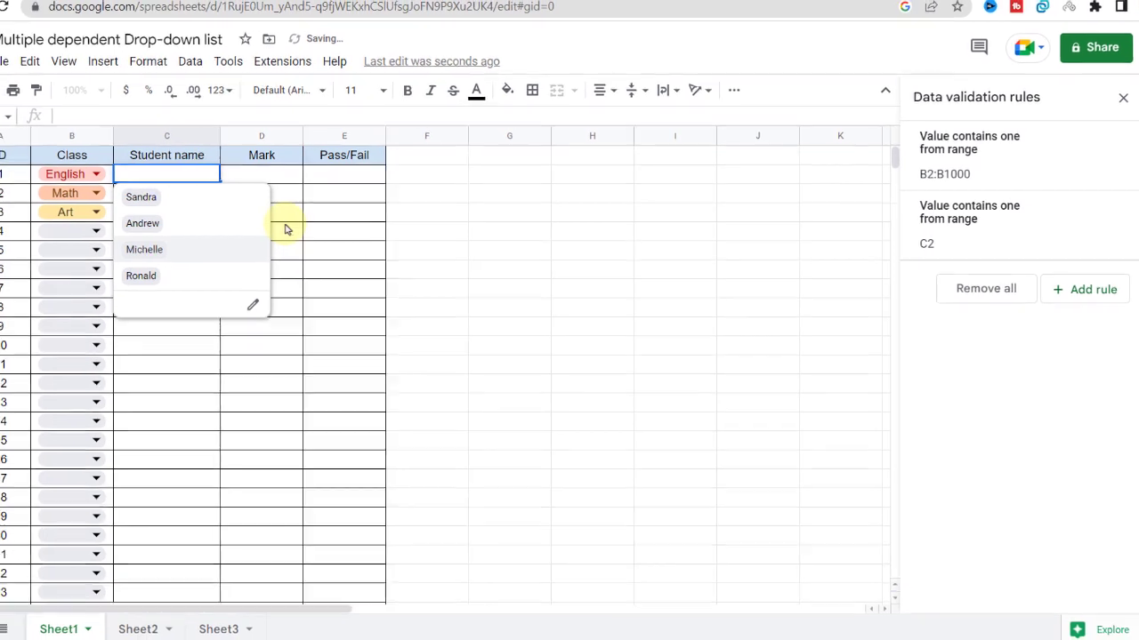
pyautogui.click(285, 223)
# Copy the C2 student drop-down down column C to row 24.
pyautogui.click(215, 178)
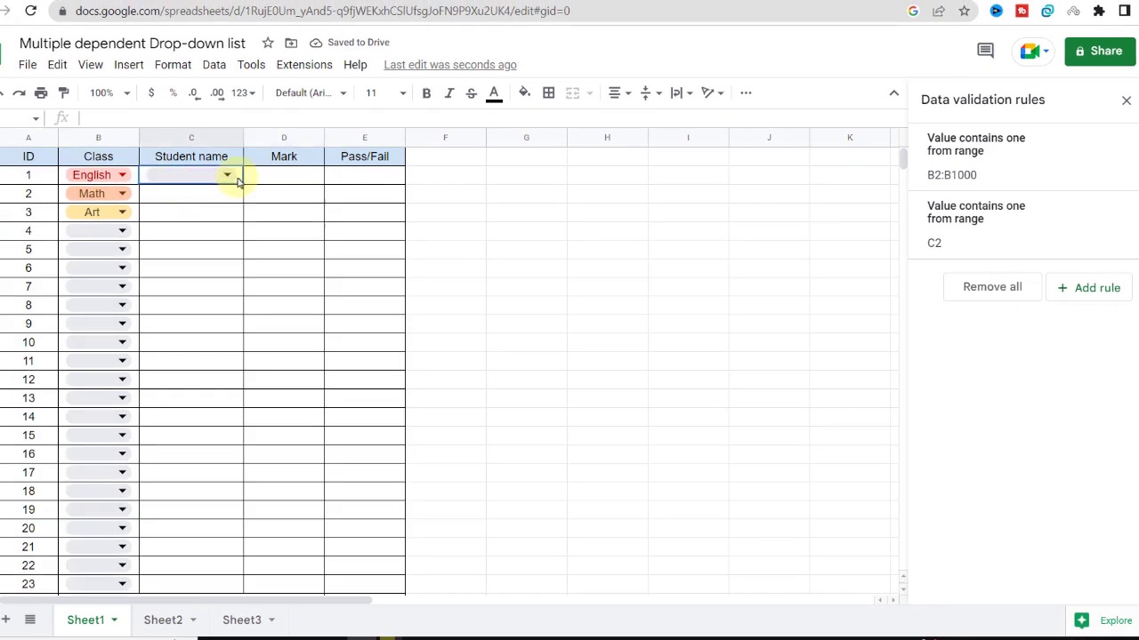
pyautogui.moveTo(238, 181); pyautogui.dragTo(247, 538)
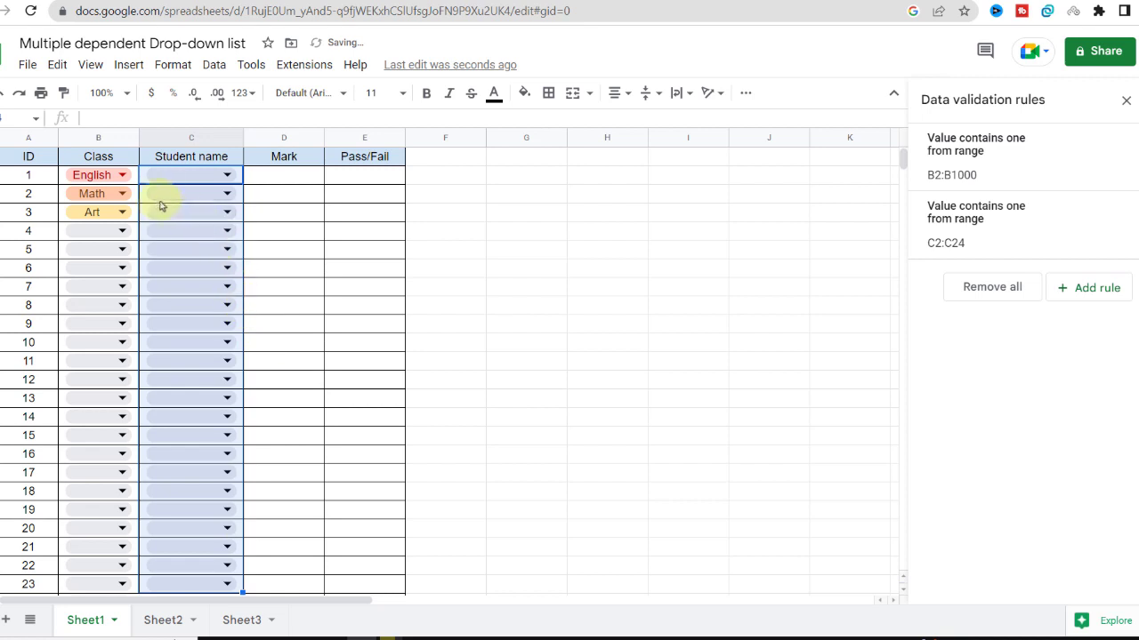
pyautogui.click(255, 174)
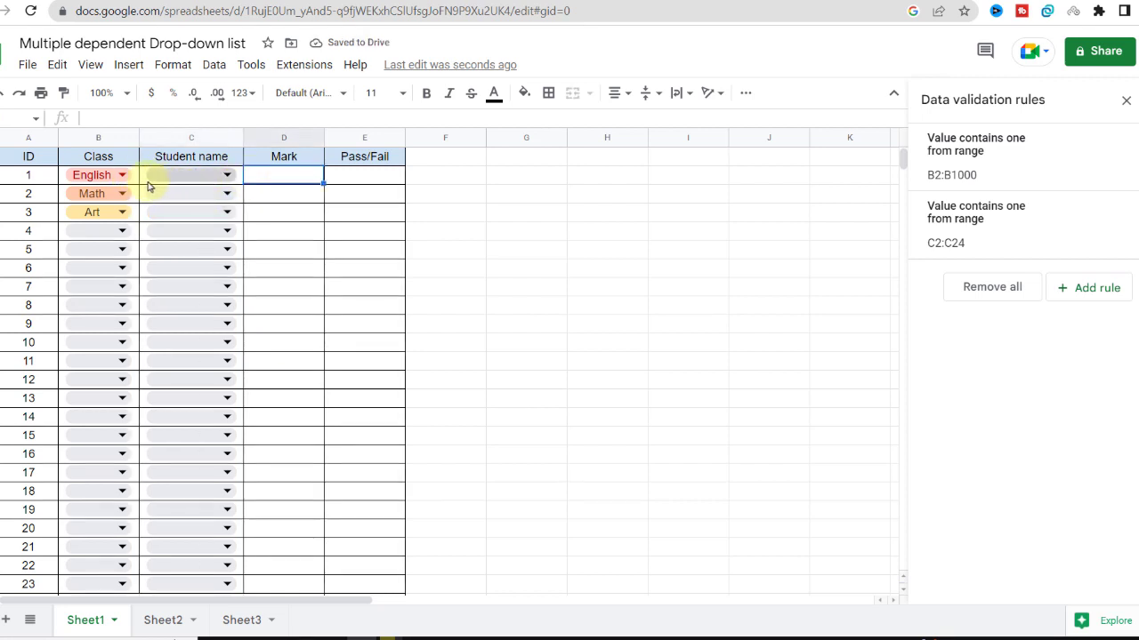
# Pick students Andrew, Michael and Mark for the first three rows.
pyautogui.click(222, 175)
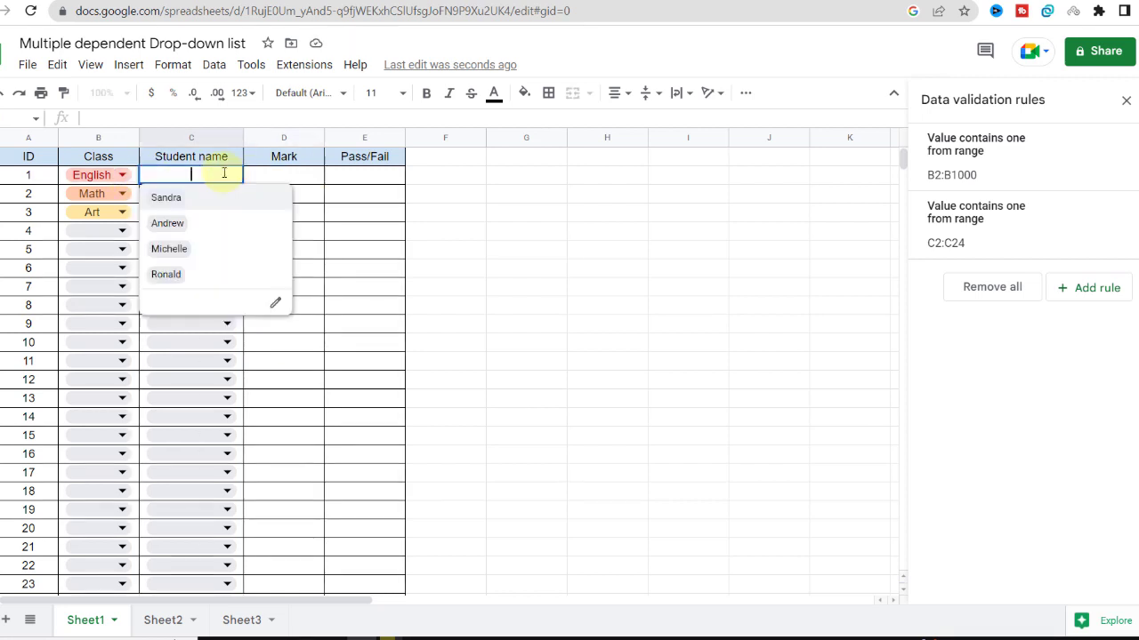
pyautogui.click(203, 223)
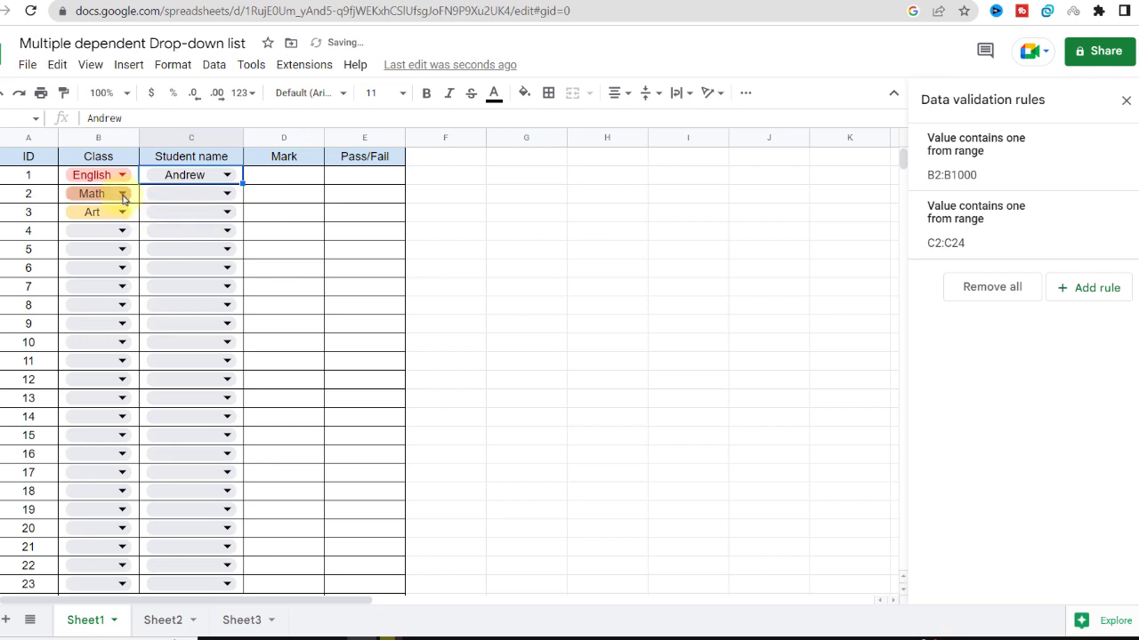
pyautogui.click(228, 194)
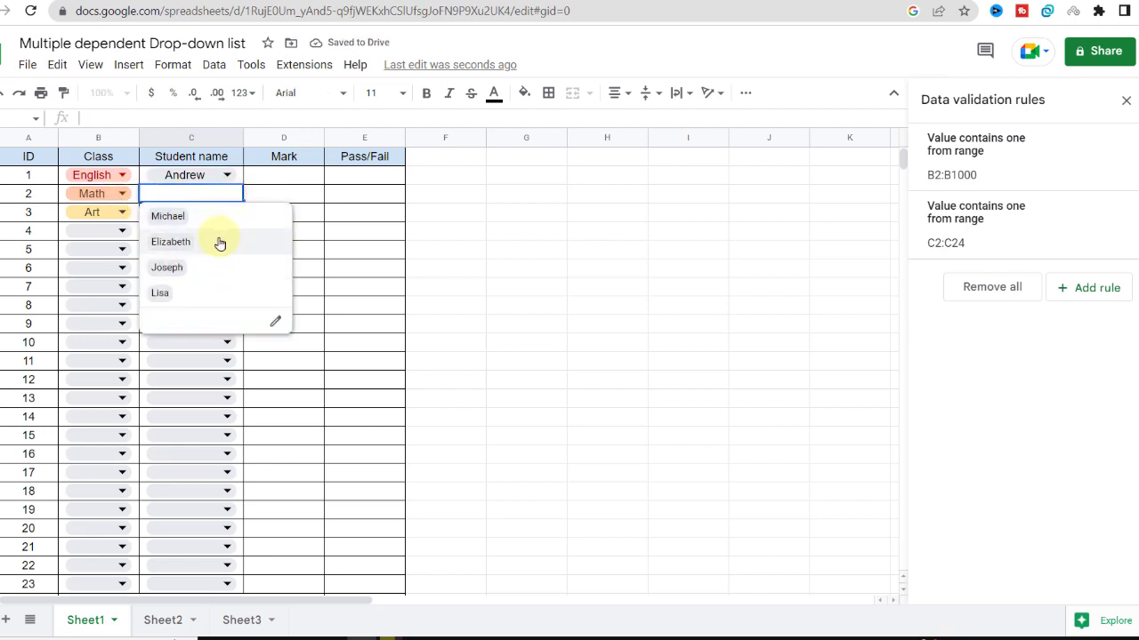
pyautogui.click(221, 219)
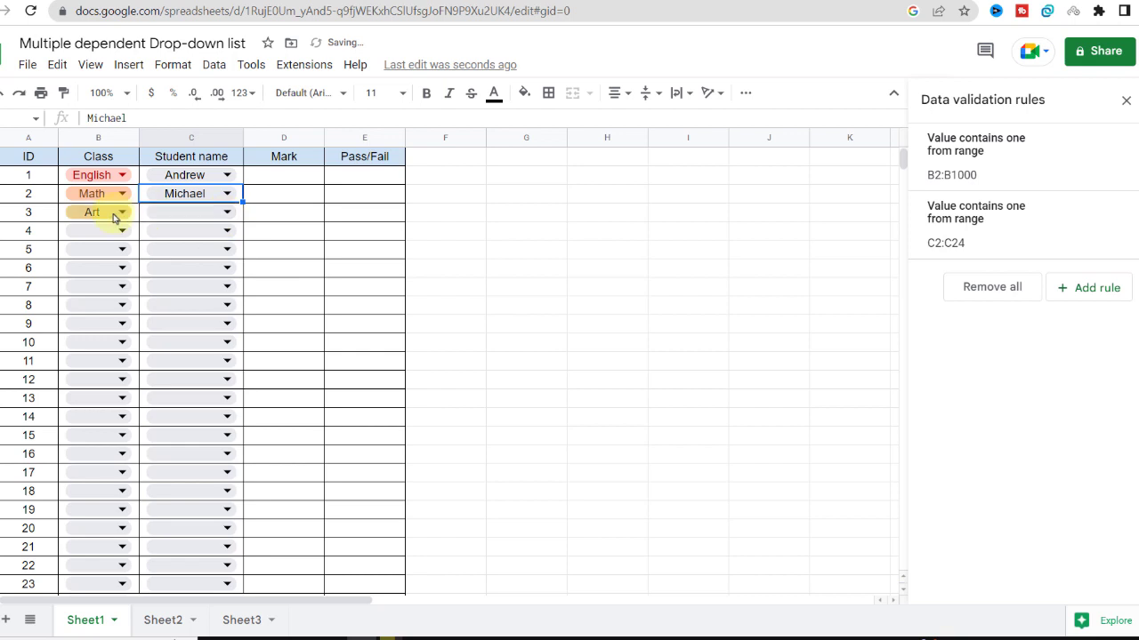
pyautogui.click(225, 214)
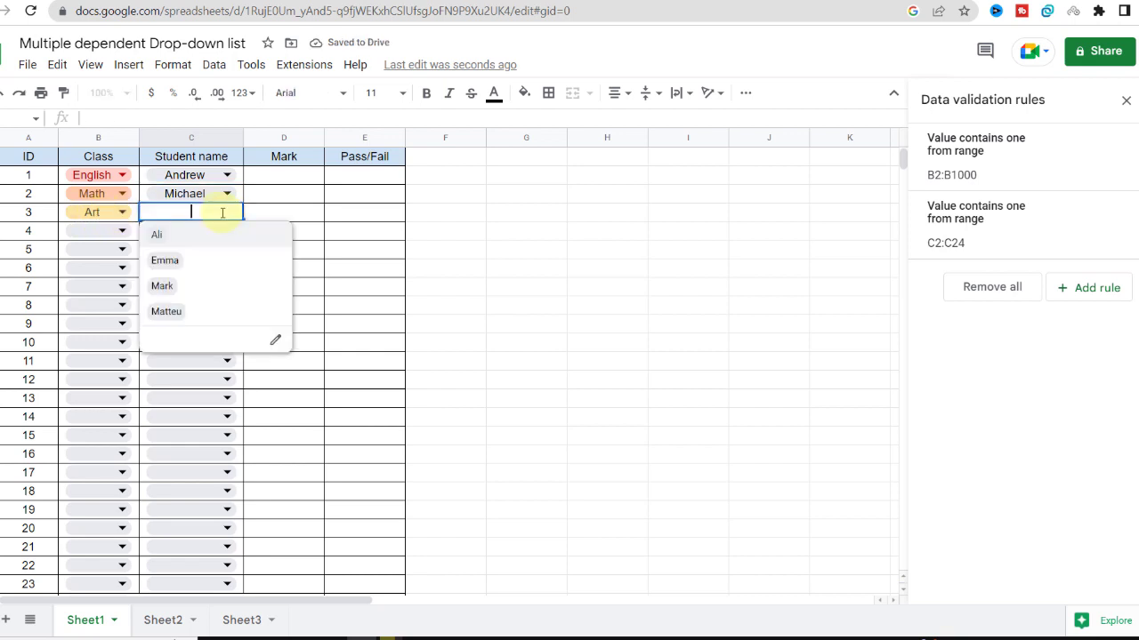
pyautogui.click(207, 297)
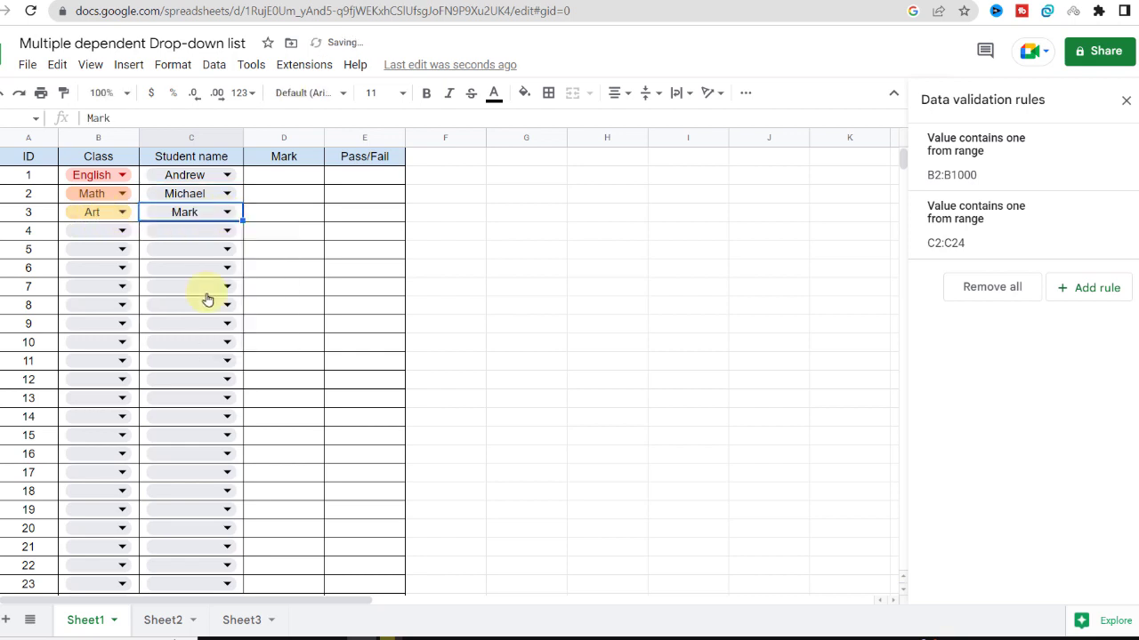
# Set row 4 to Science with Scott and row 5 to English with Ronald.
pyautogui.click(124, 234)
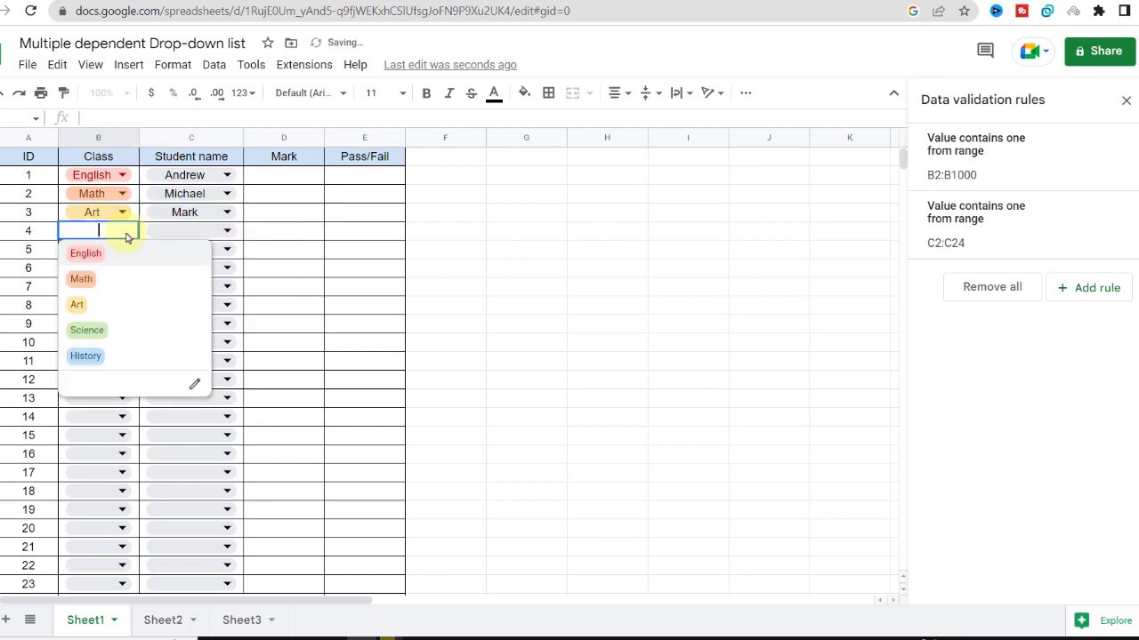
pyautogui.click(117, 332)
pyautogui.click(227, 232)
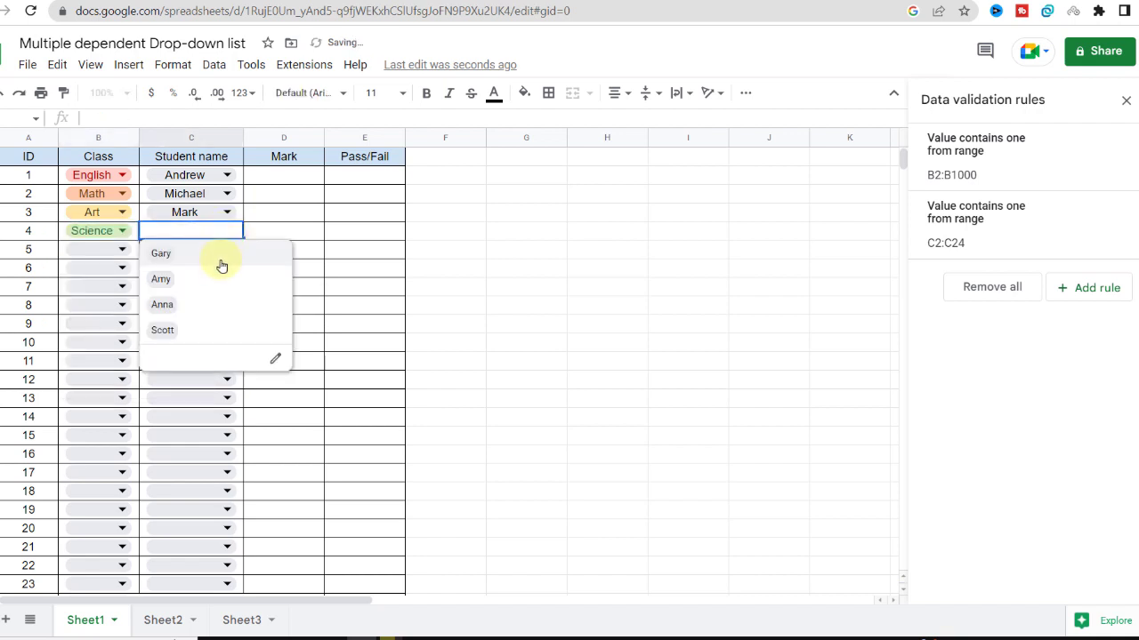
pyautogui.click(208, 331)
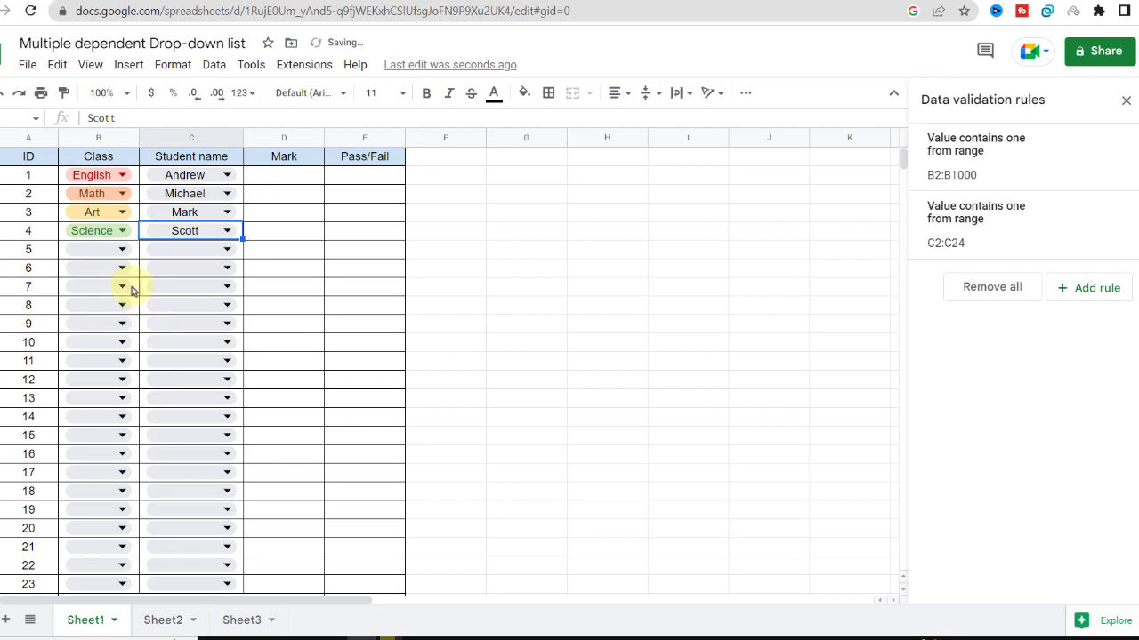
pyautogui.click(121, 249)
pyautogui.click(124, 277)
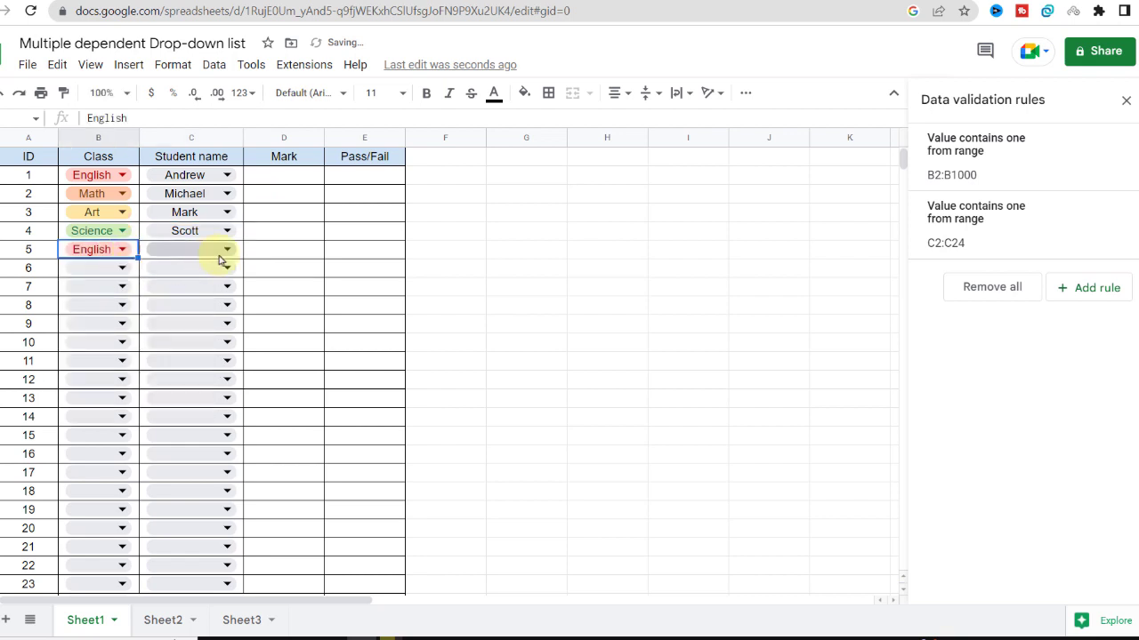
pyautogui.click(226, 251)
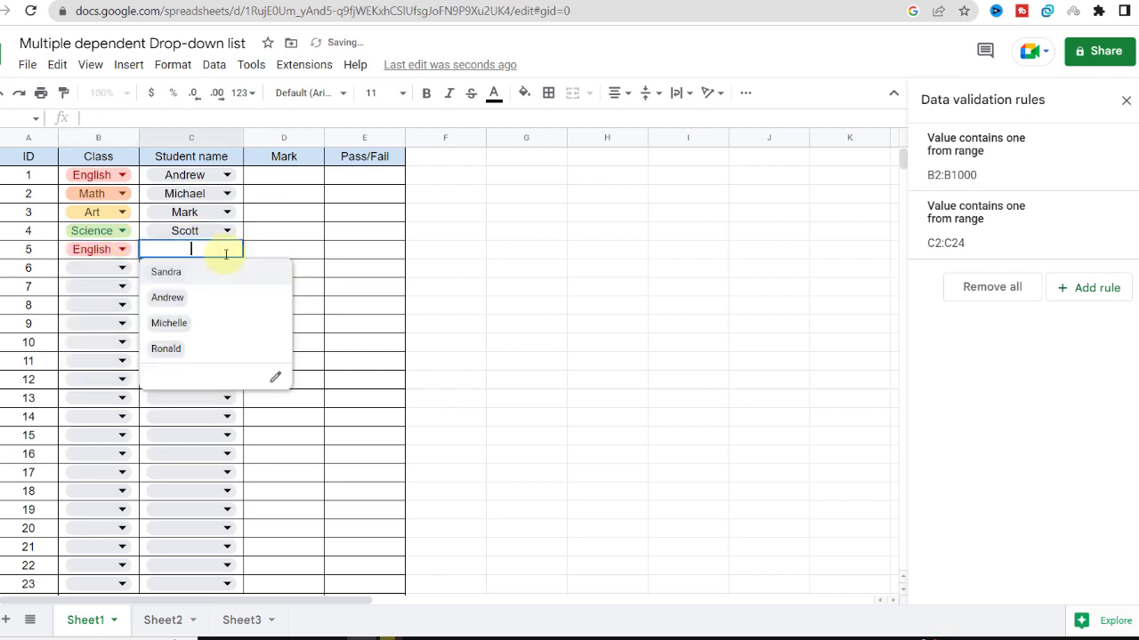
pyautogui.click(213, 350)
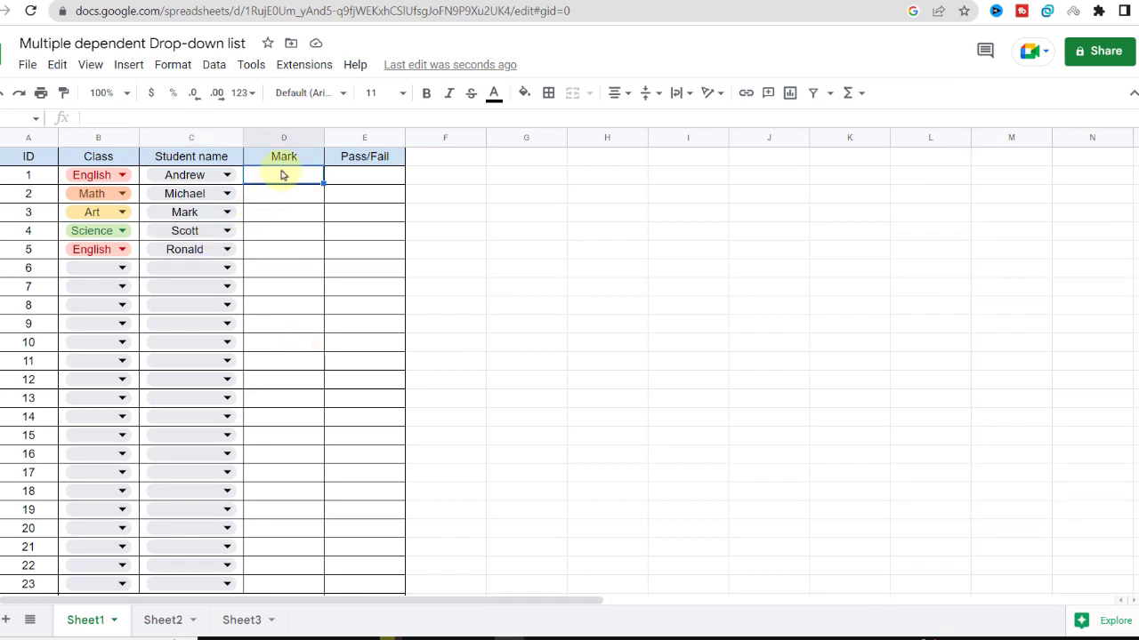
# Enter =VLOOKUP(C2,Sheet3!$A$2:$B$21,2,false) in D2, returning Andrew's mark of 15.
pyautogui.click(234, 622)
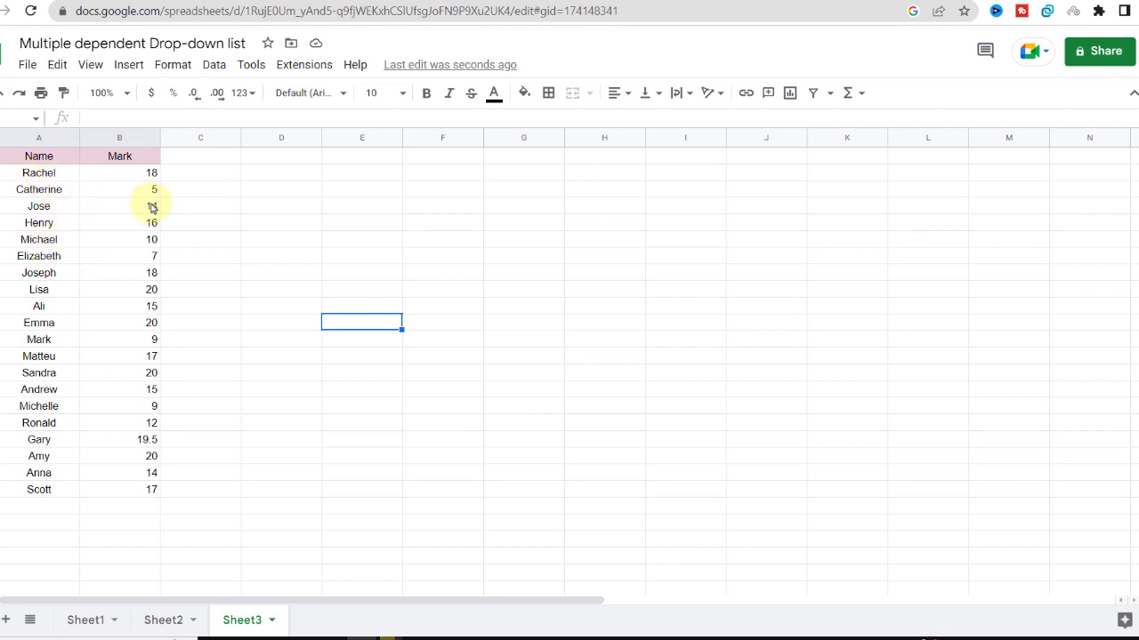
pyautogui.click(86, 617)
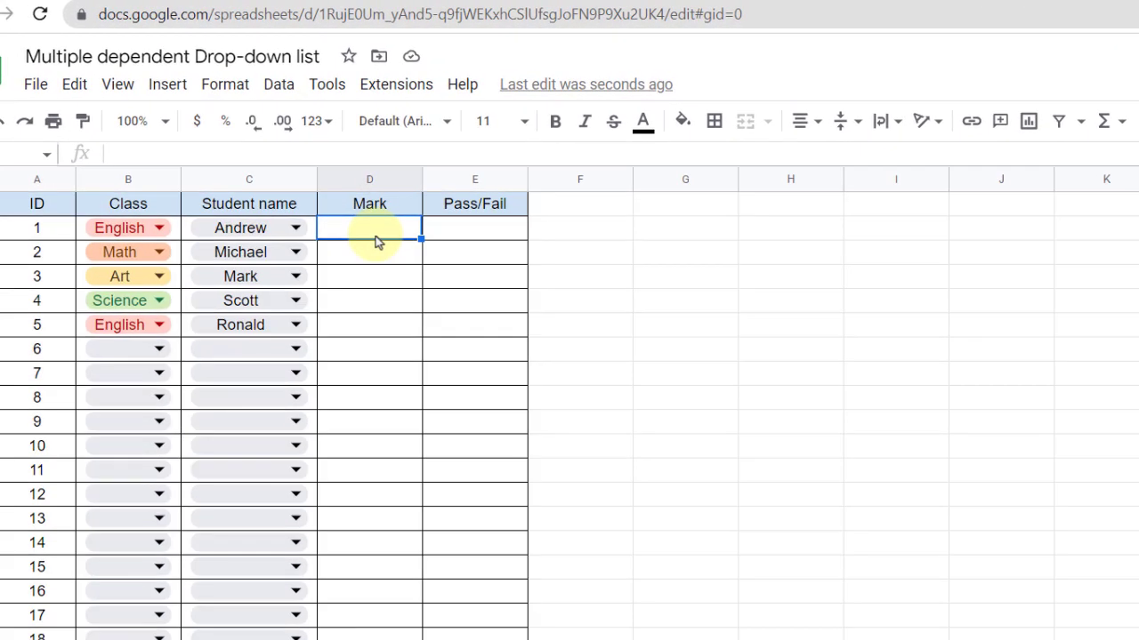
pyautogui.write('=')
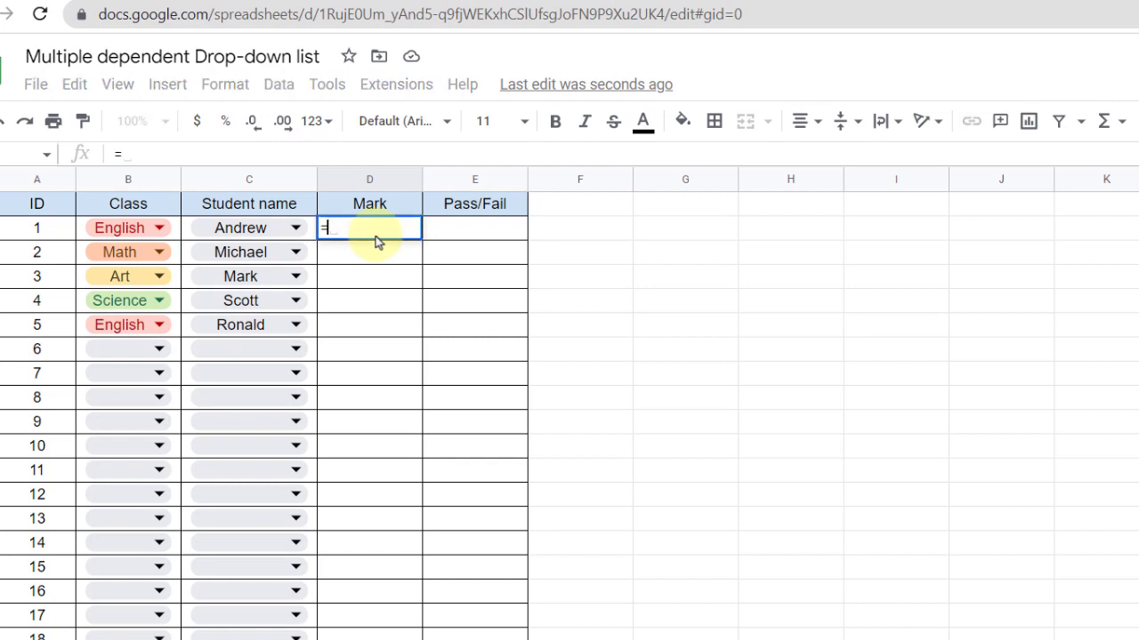
pyautogui.write('vlooku')
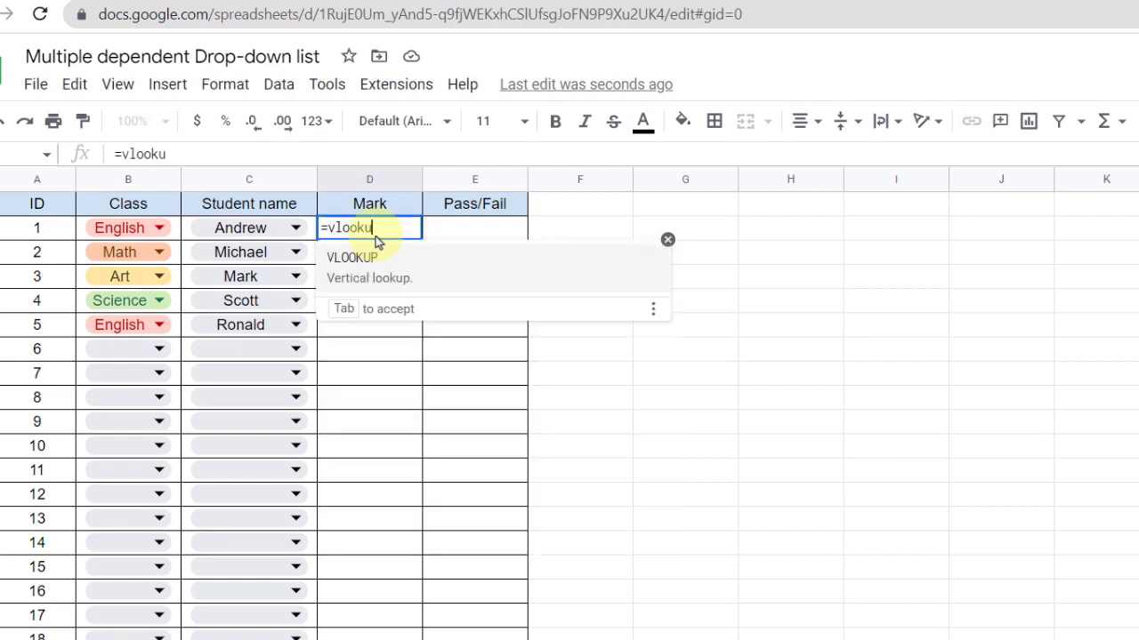
pyautogui.write('p')
pyautogui.press('Tab')
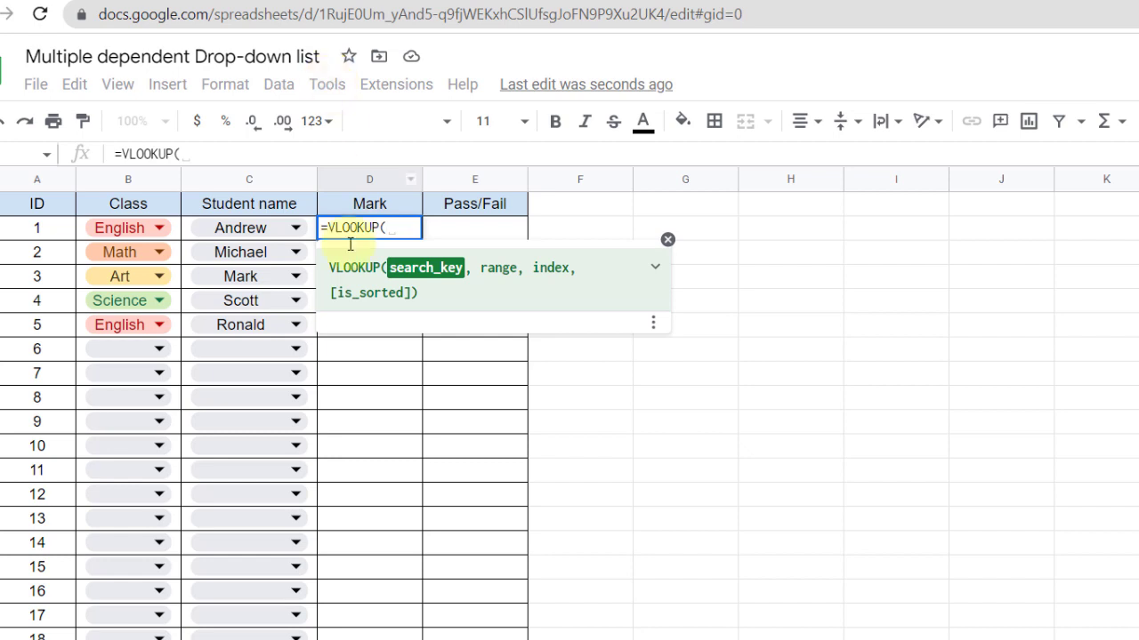
pyautogui.click(252, 230)
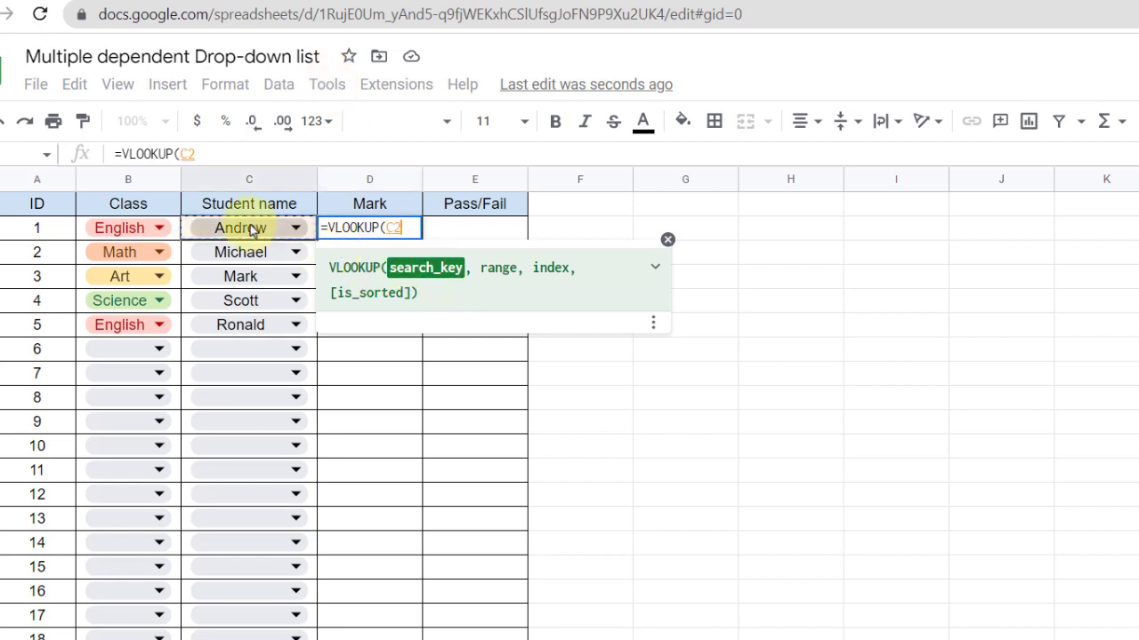
pyautogui.write(',')
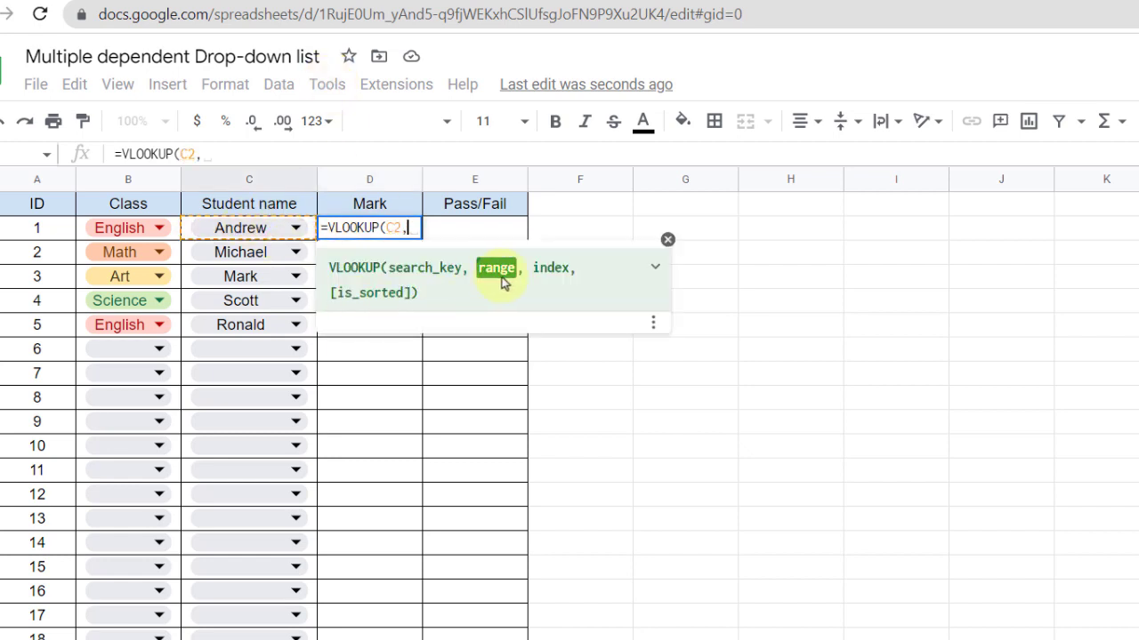
pyautogui.click(109, 636)
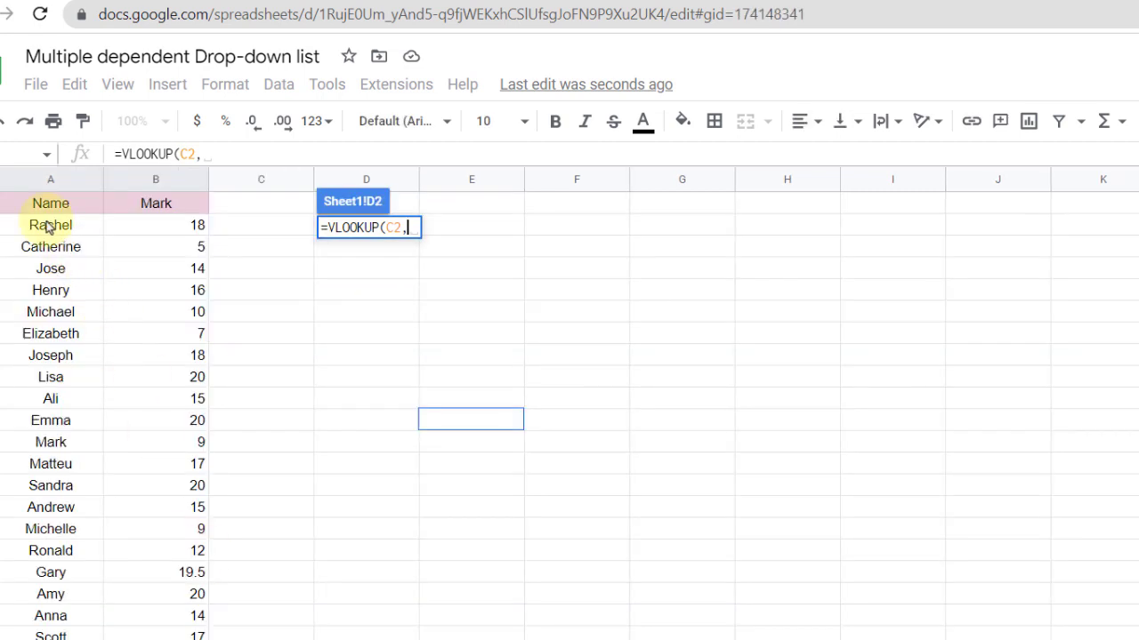
pyautogui.moveTo(46, 229); pyautogui.dragTo(204, 635)
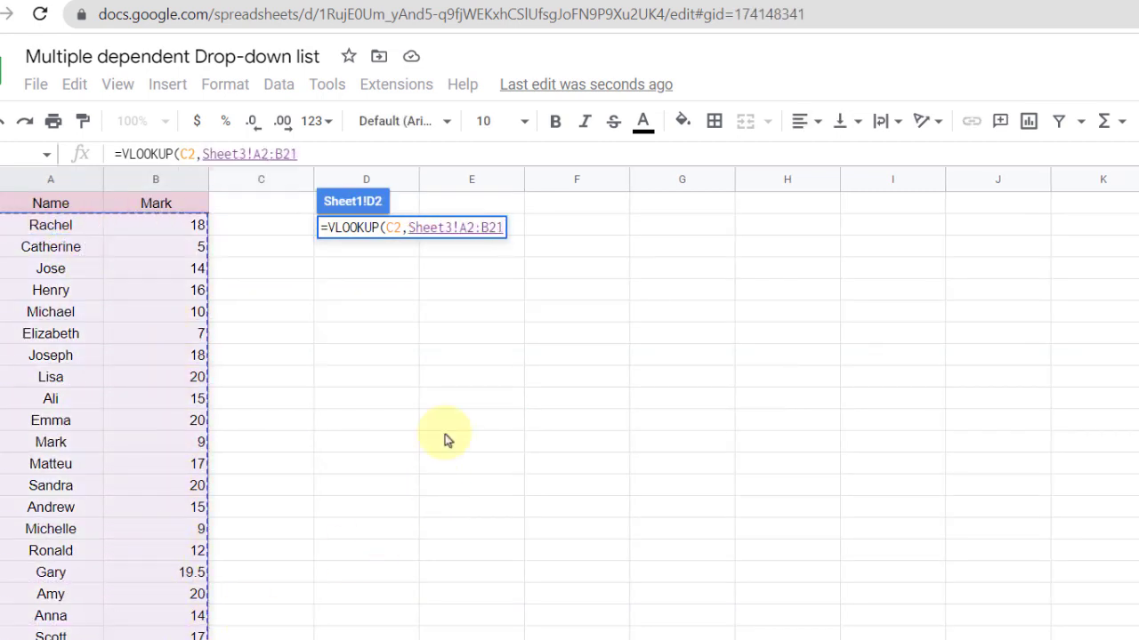
pyautogui.press('F4')
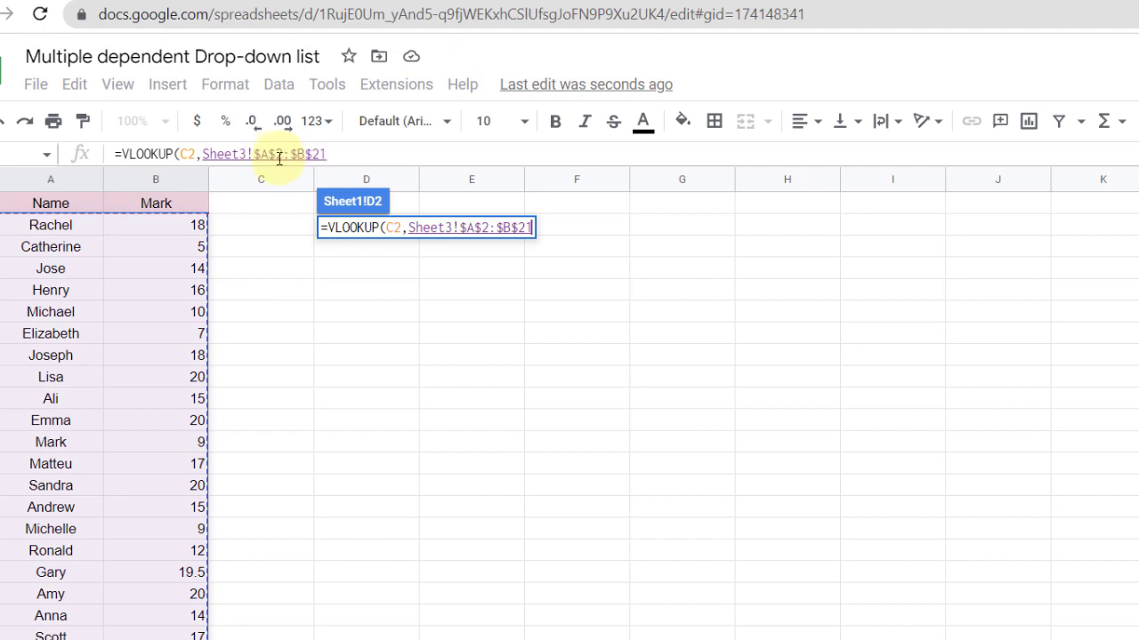
pyautogui.write(',')
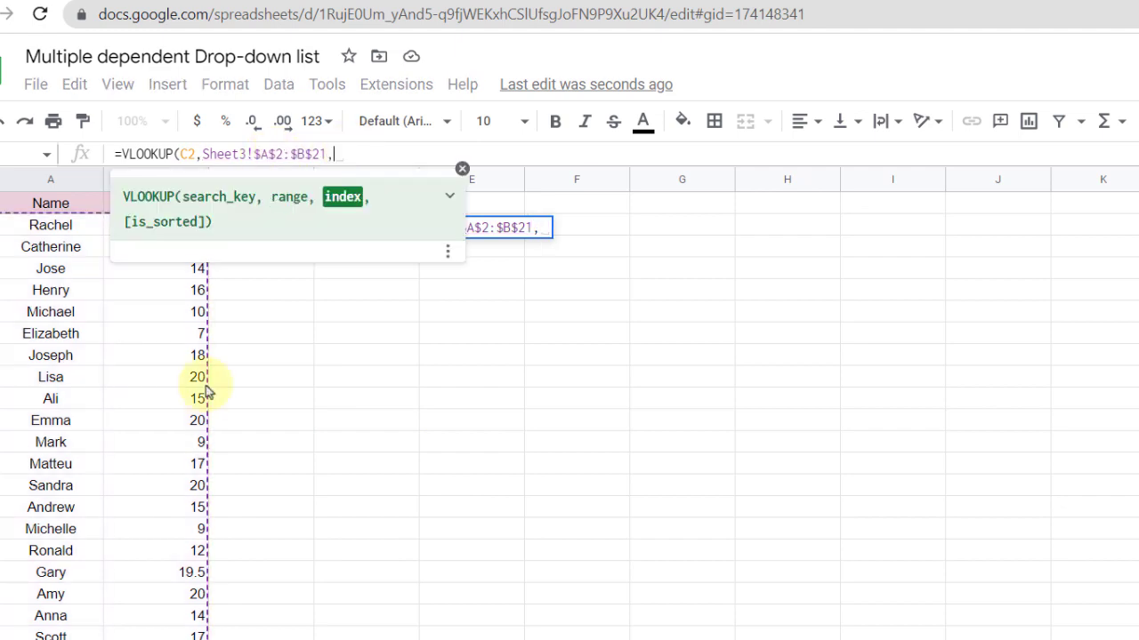
pyautogui.write('2,false')
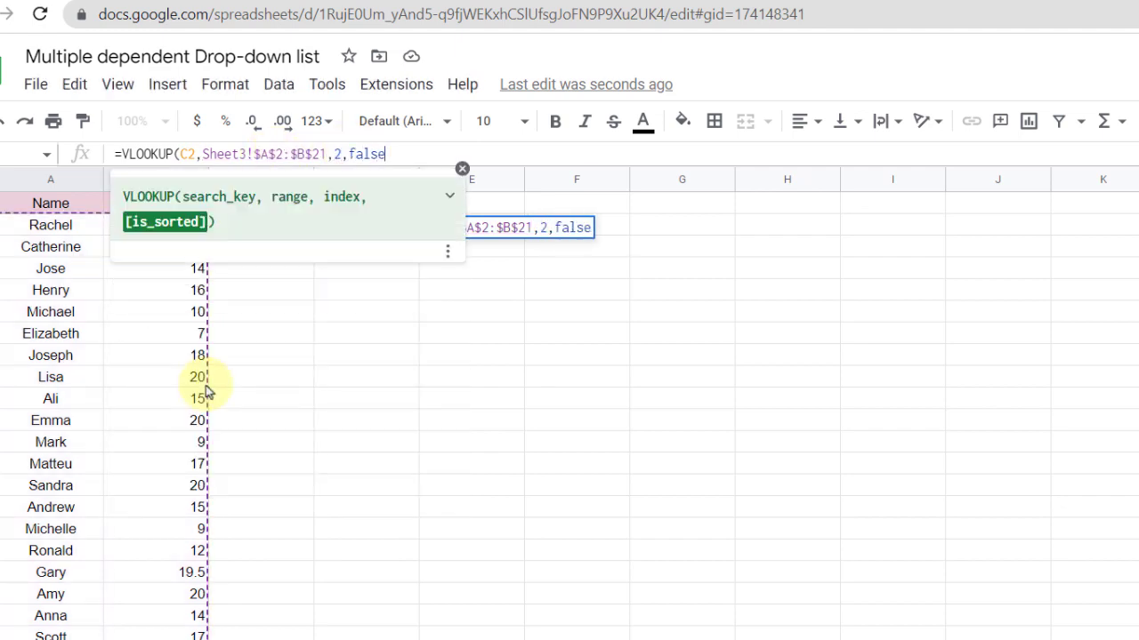
pyautogui.write(')')
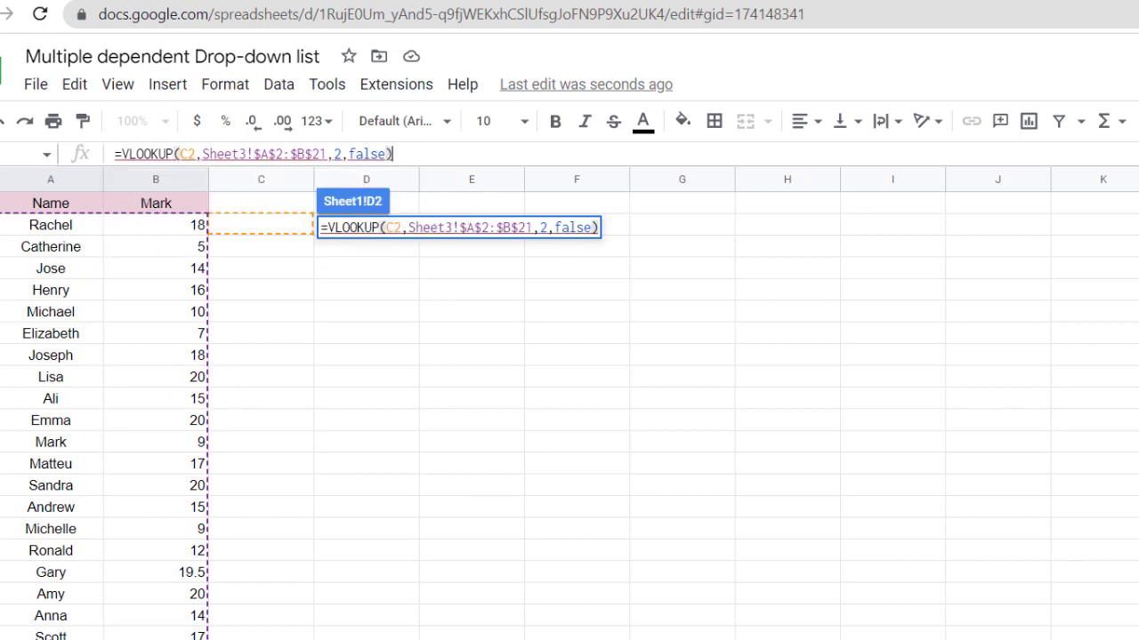
pyautogui.press('Return')
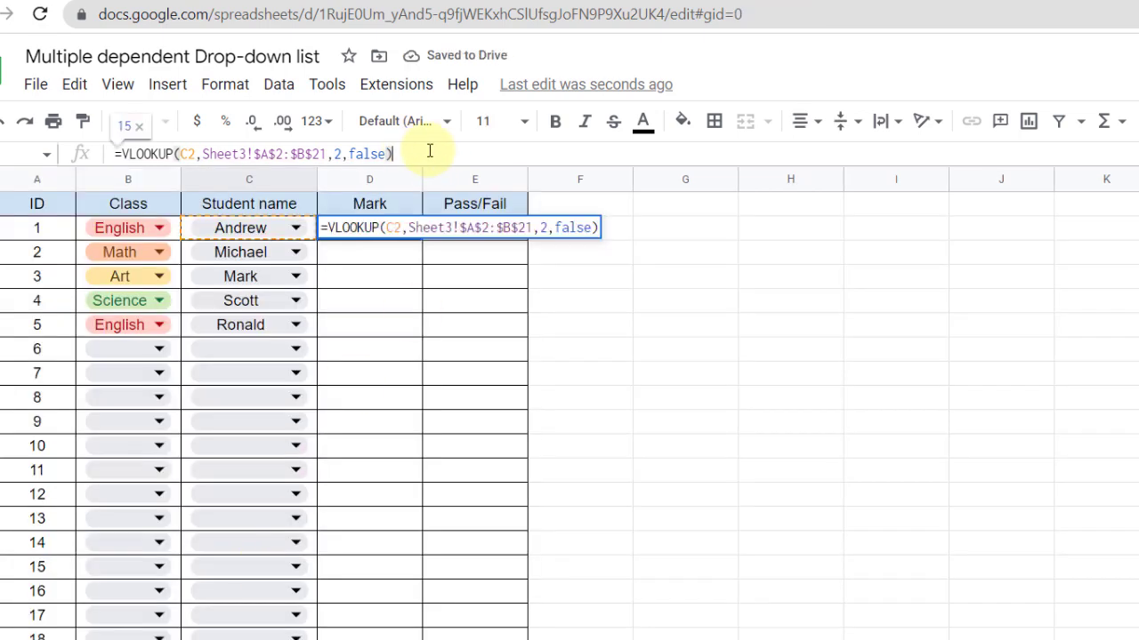
# Copy the D2 mark lookup down column D.
pyautogui.click(411, 234)
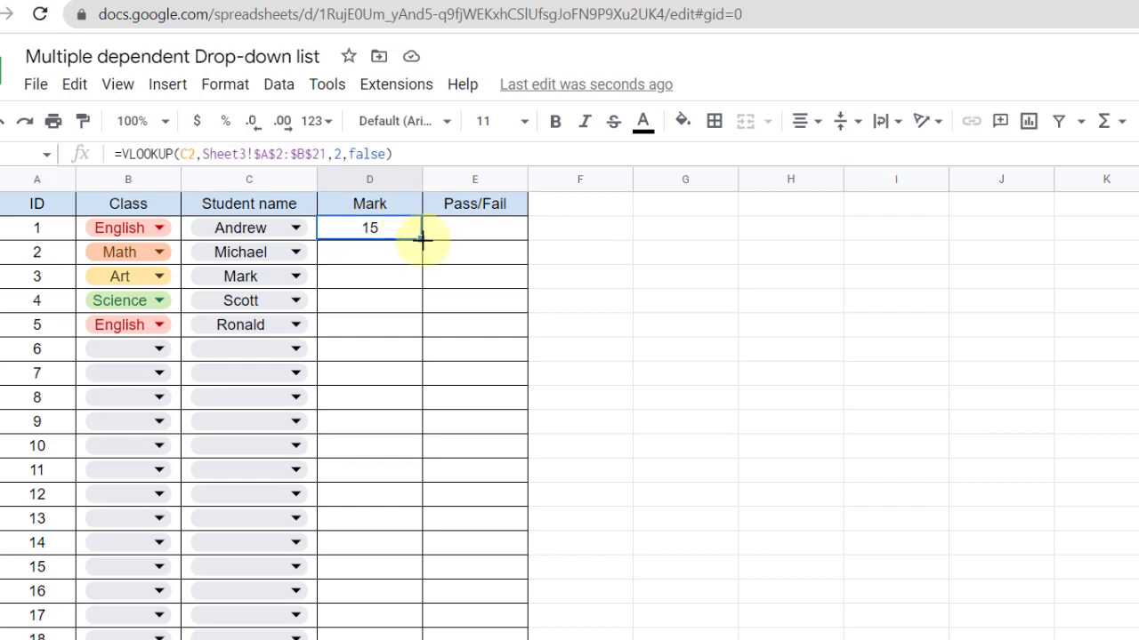
pyautogui.moveTo(422, 246); pyautogui.dragTo(392, 637)
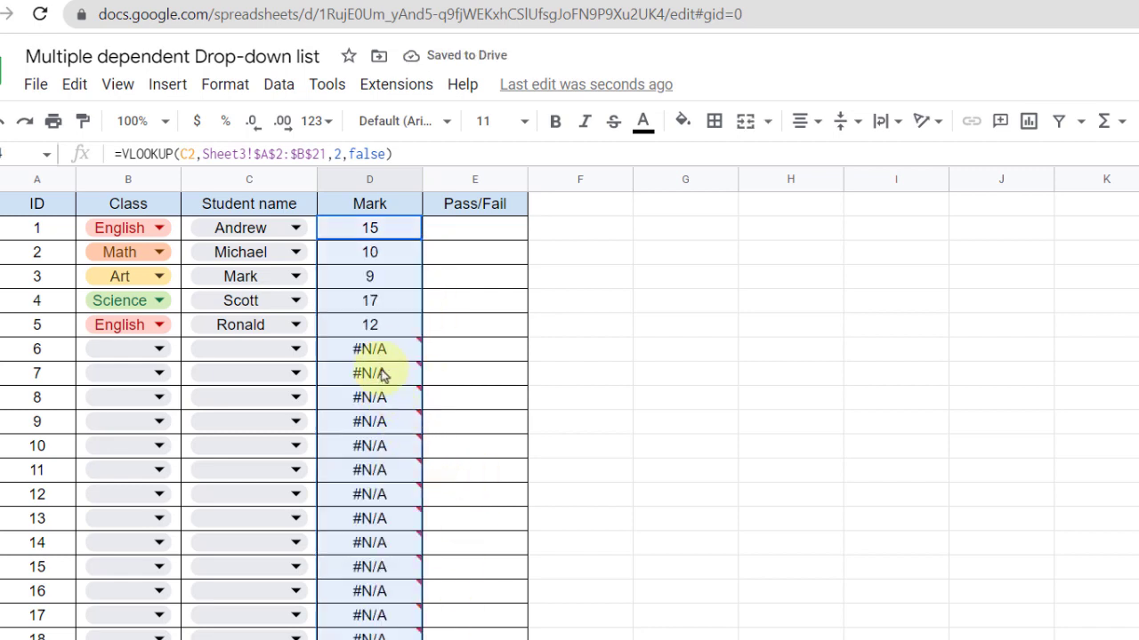
pyautogui.moveTo(380, 356)
# Wrap D2's lookup in IFERROR(...,"") and fill it down the Mark column.
pyautogui.click(120, 155)
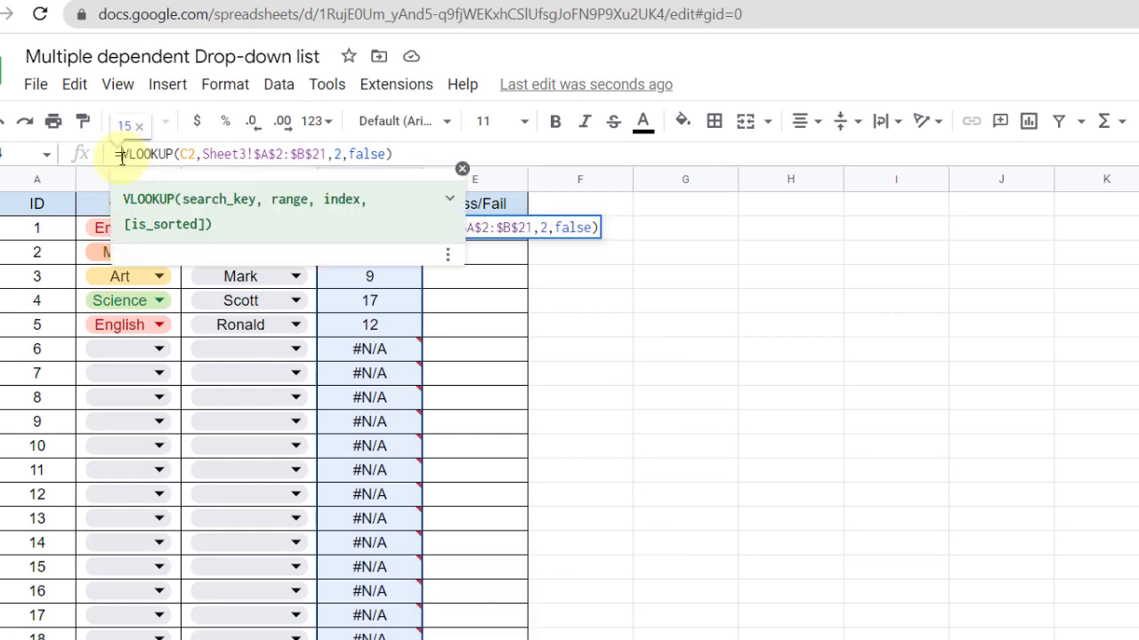
pyautogui.write('iferror')
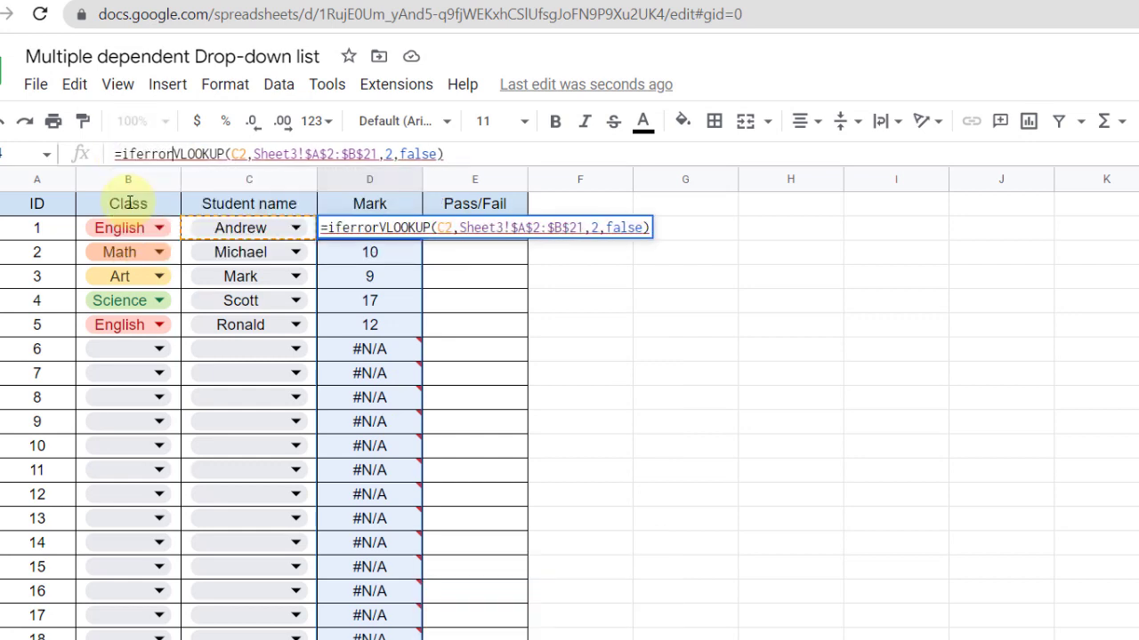
pyautogui.write('(')
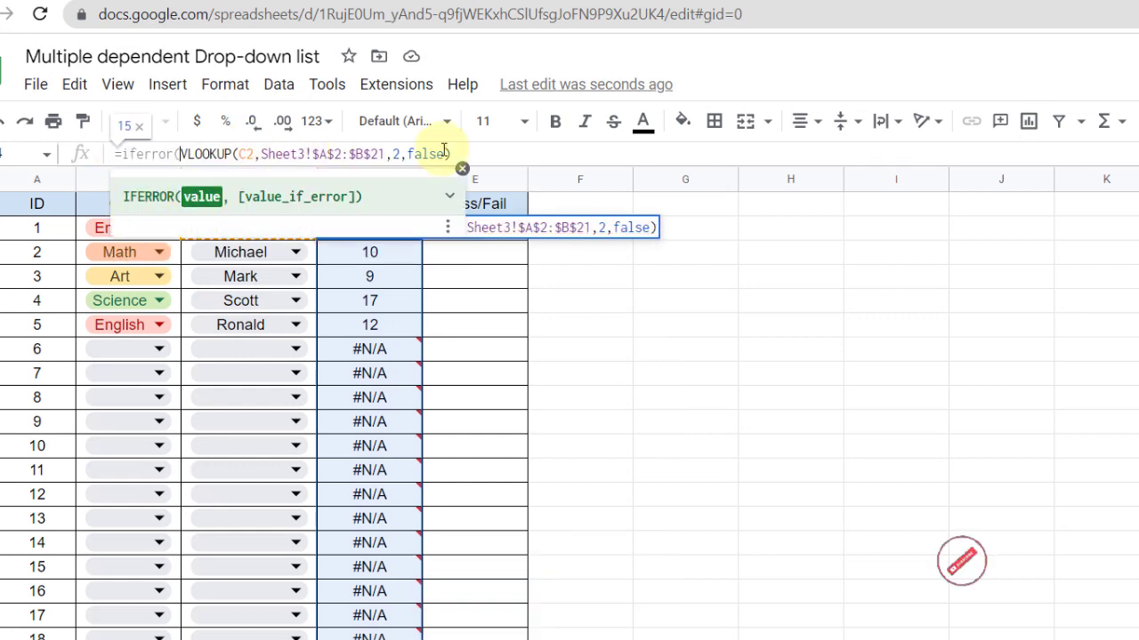
pyautogui.click(456, 154)
pyautogui.write('"")')
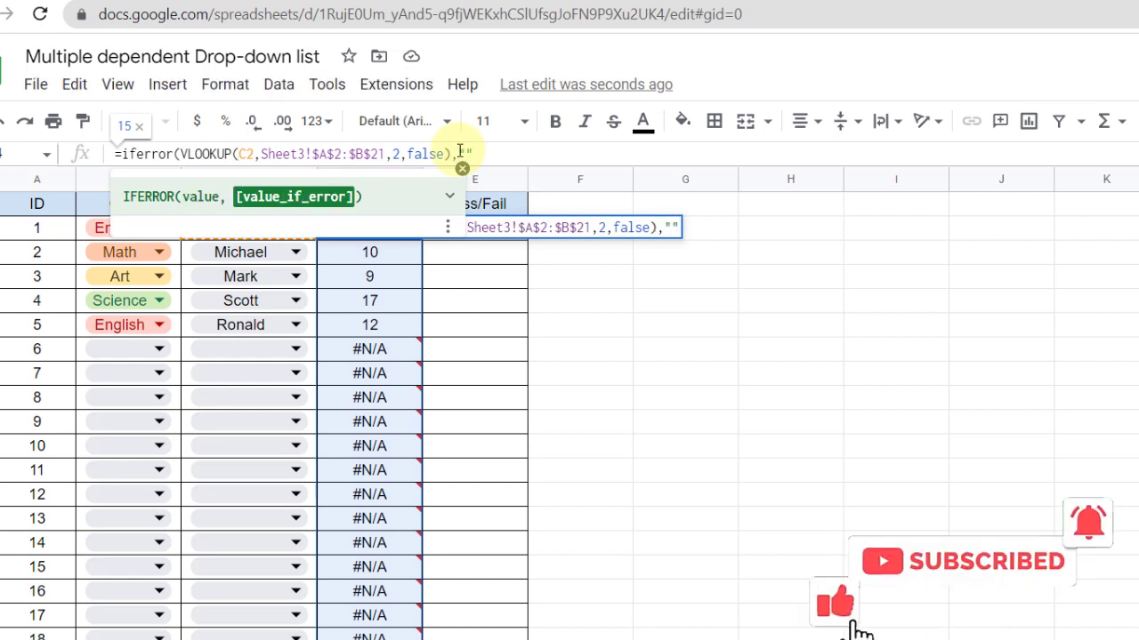
pyautogui.press('Return')
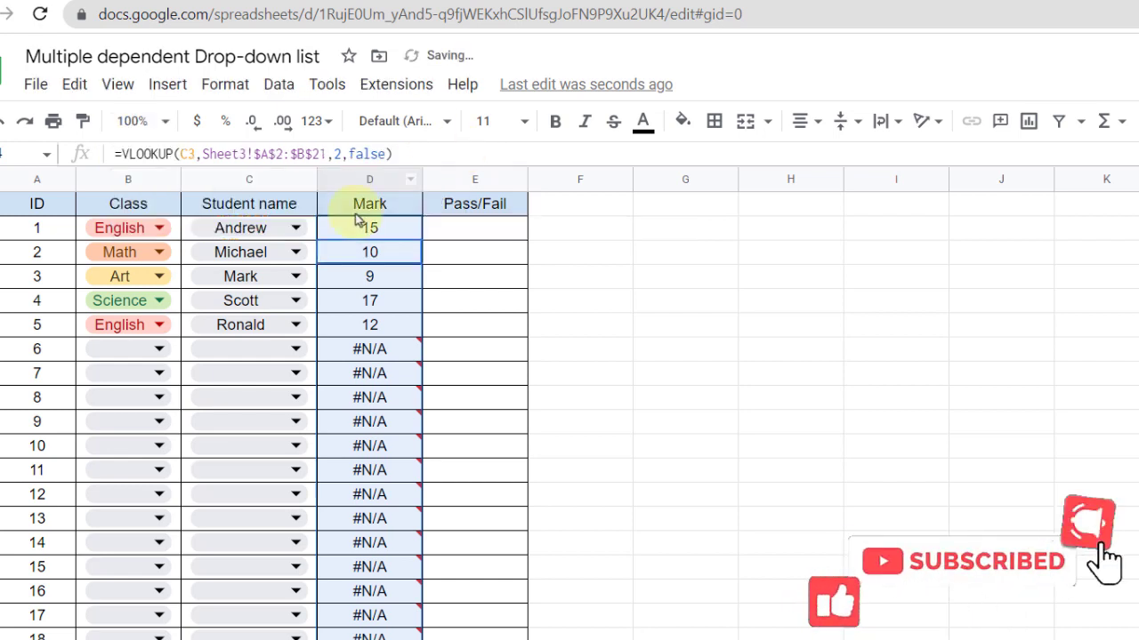
pyautogui.click(365, 228)
pyautogui.moveTo(418, 231); pyautogui.dragTo(426, 637)
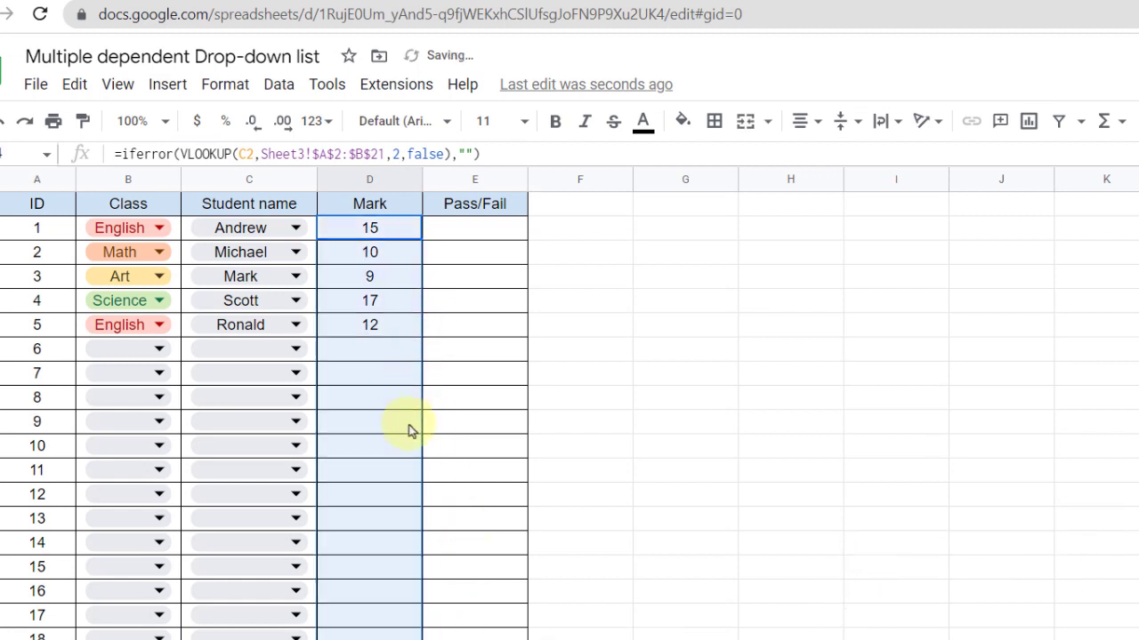
# Assign Art/Matteu, Science/Scott and History/Rachel to IDs 6, 7 and 8.
pyautogui.click(158, 352)
pyautogui.click(102, 442)
pyautogui.click(297, 356)
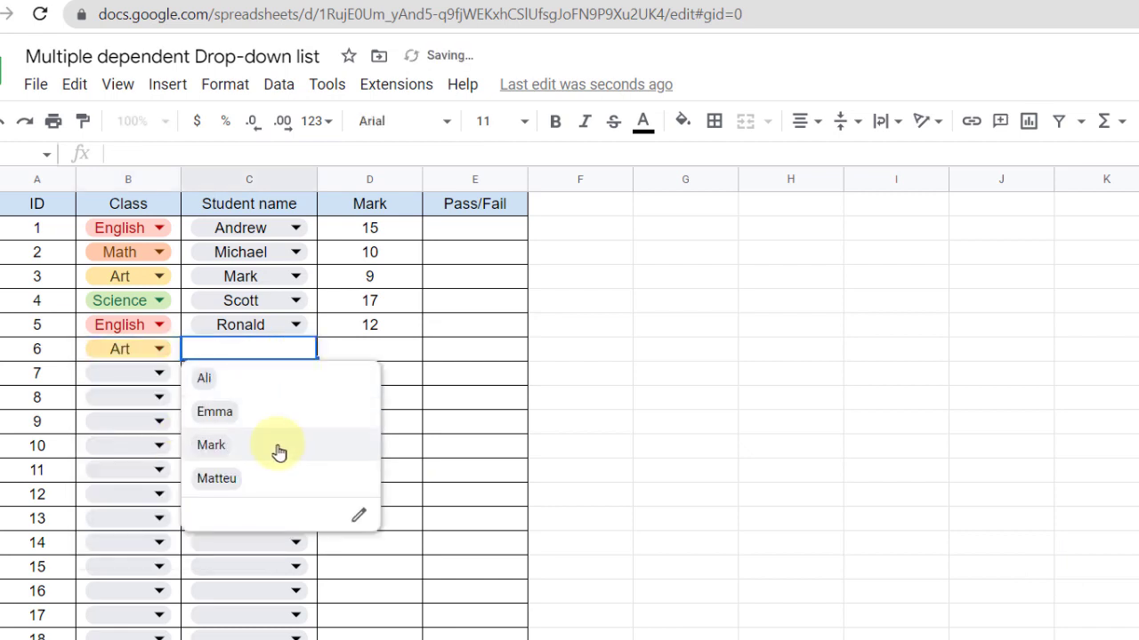
pyautogui.click(267, 476)
pyautogui.click(162, 377)
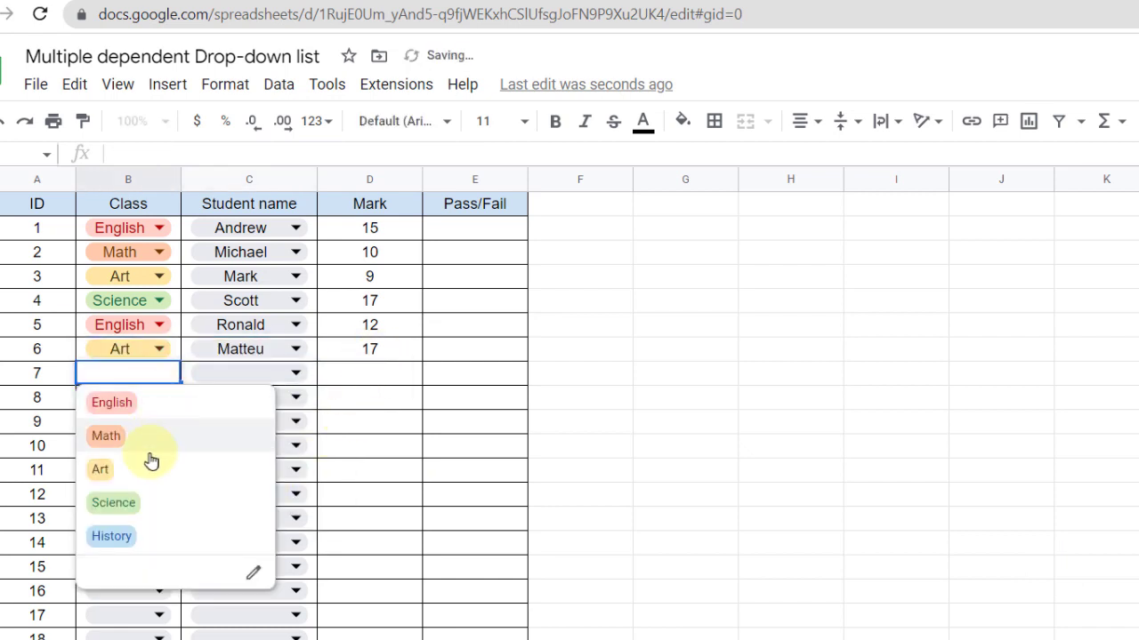
pyautogui.click(114, 503)
pyautogui.click(297, 375)
pyautogui.click(267, 503)
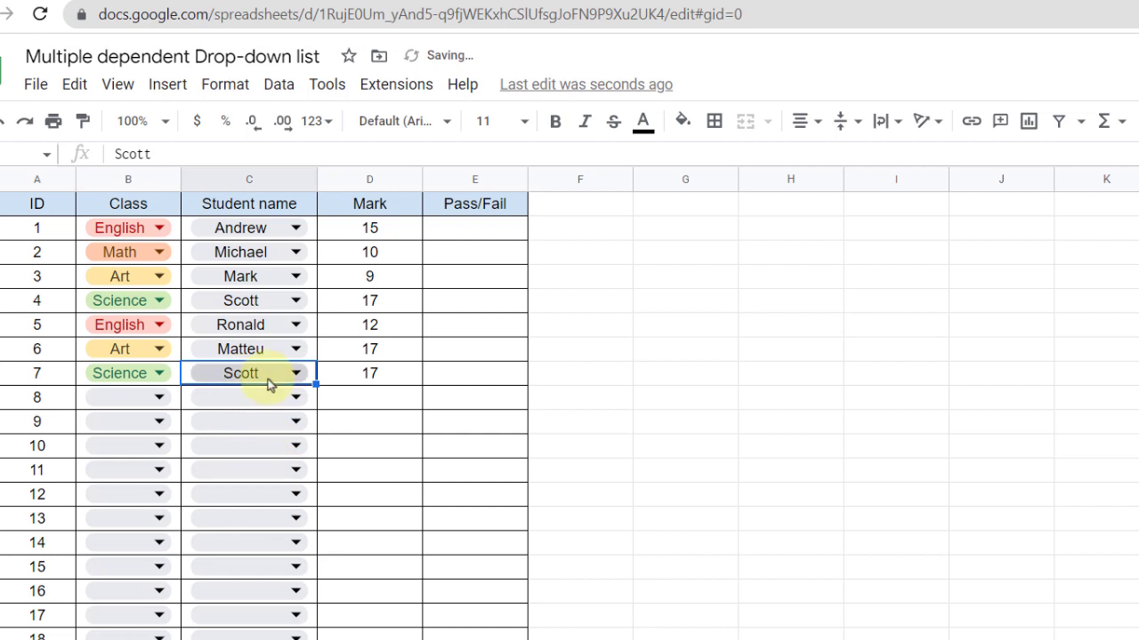
pyautogui.click(160, 399)
pyautogui.click(111, 560)
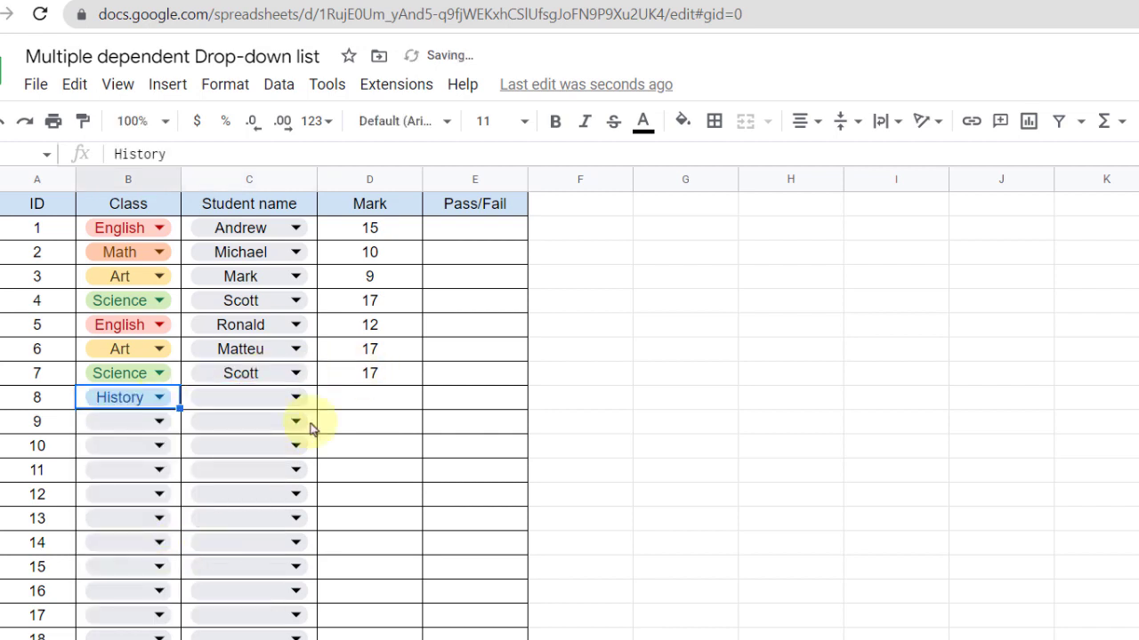
pyautogui.click(295, 397)
pyautogui.click(293, 427)
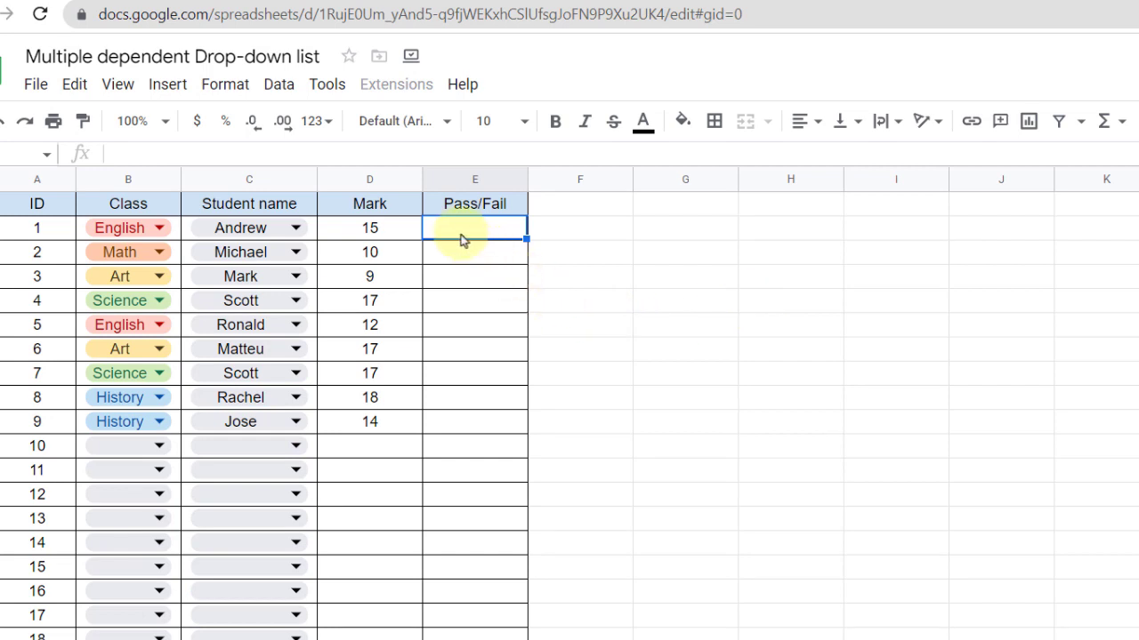
# Enter =IF(D2>10,"pass","fail") in the first Pass/Fail cell.
pyautogui.write('=')
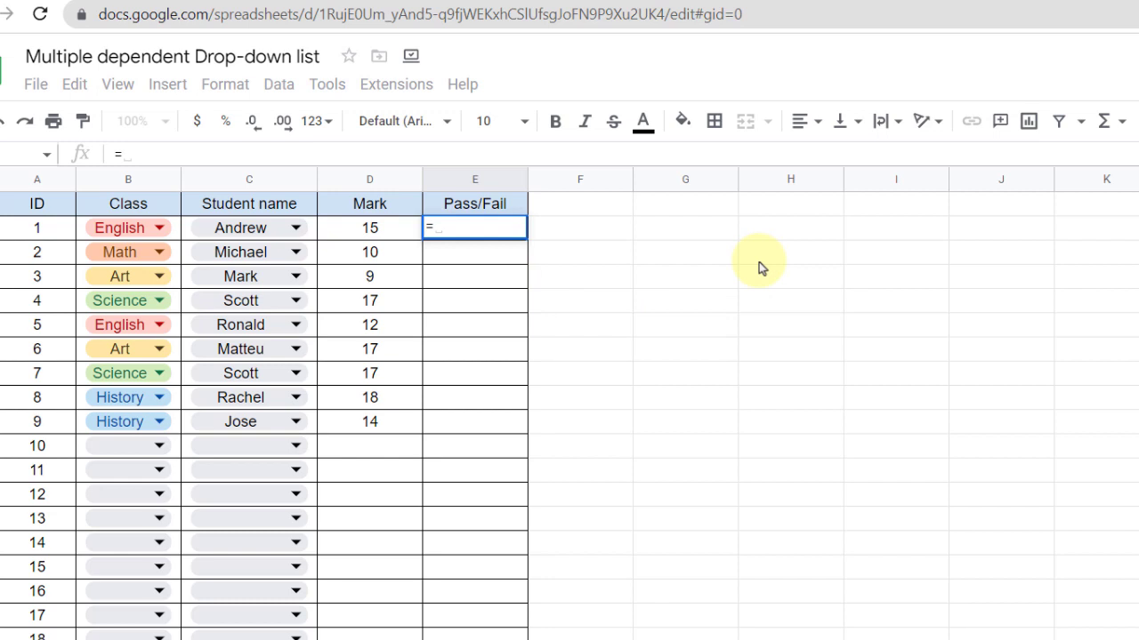
pyautogui.write('IF(')
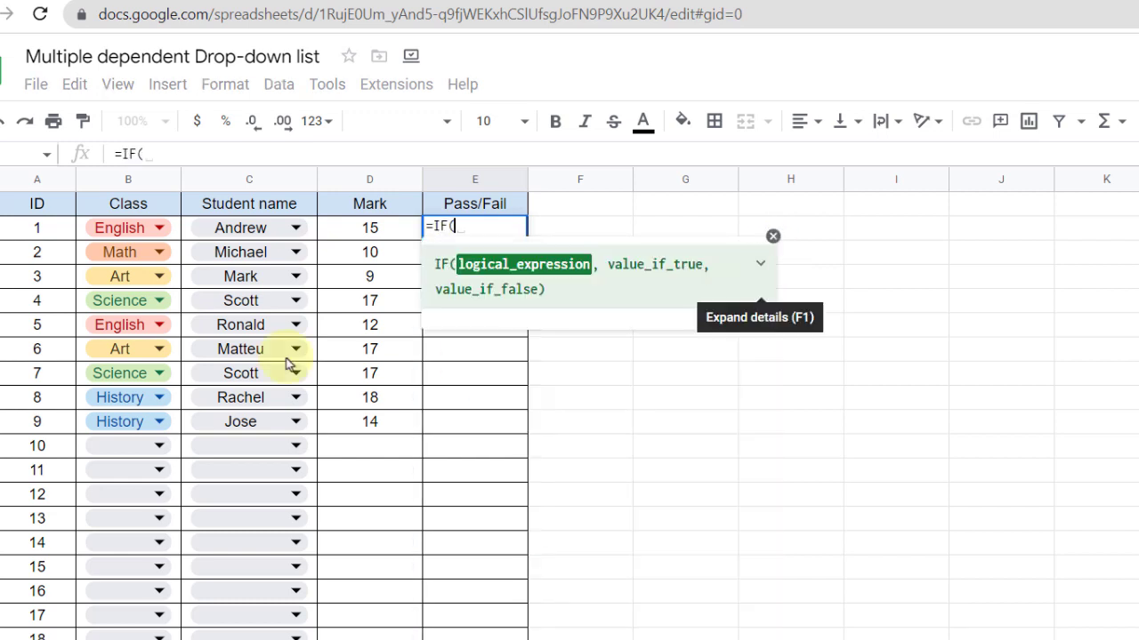
pyautogui.click(344, 236)
pyautogui.write('>')
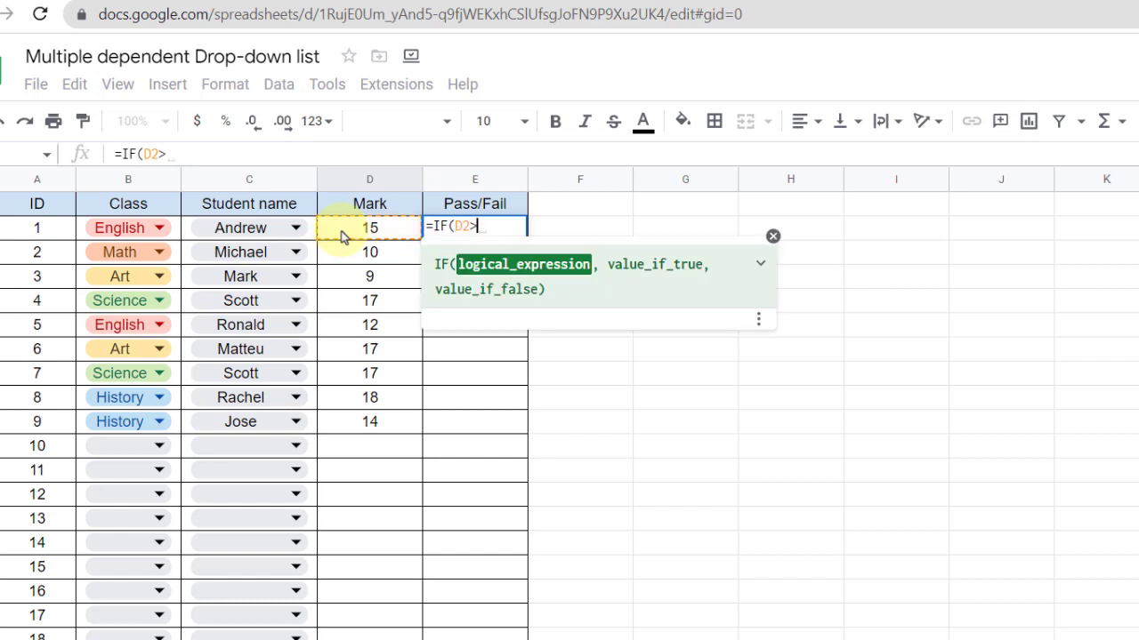
pyautogui.write('10')
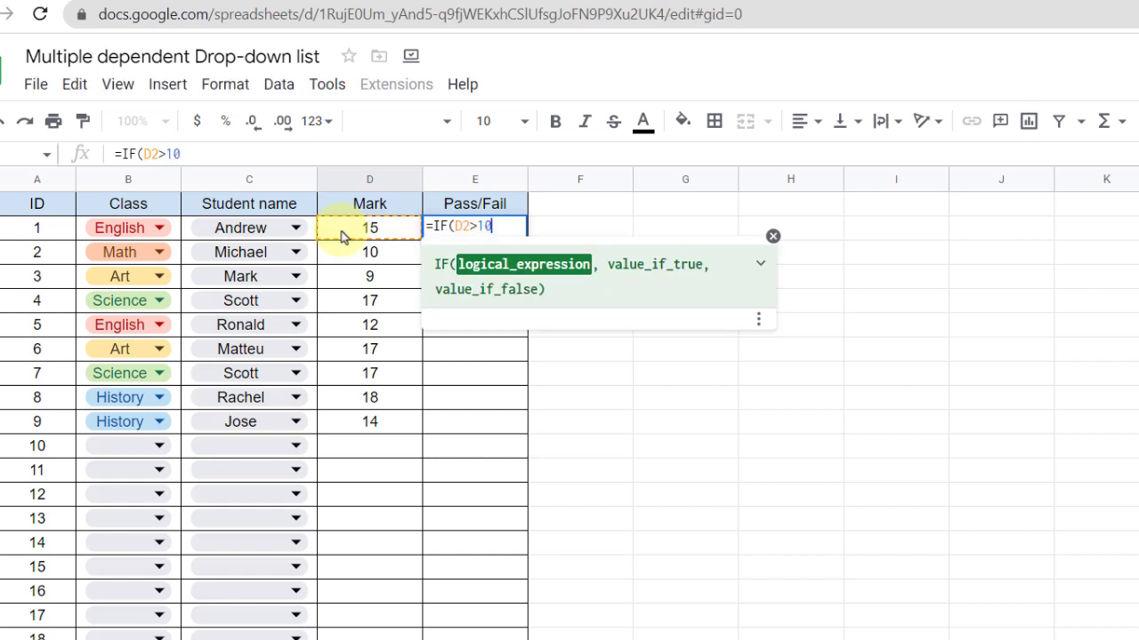
pyautogui.write(',"pass')
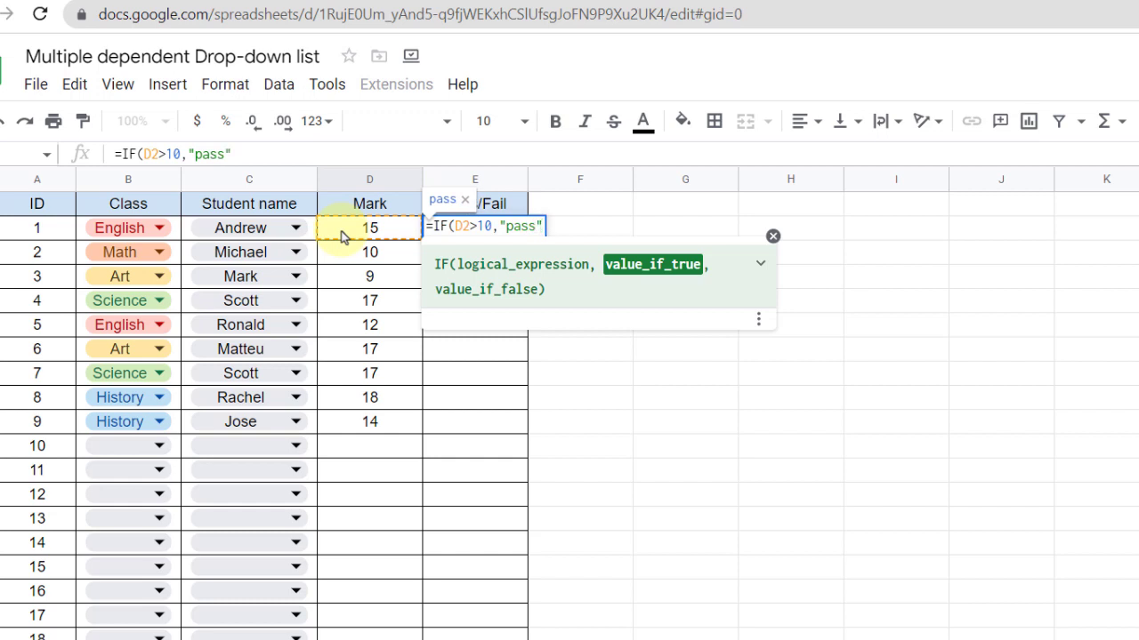
pyautogui.write('","')
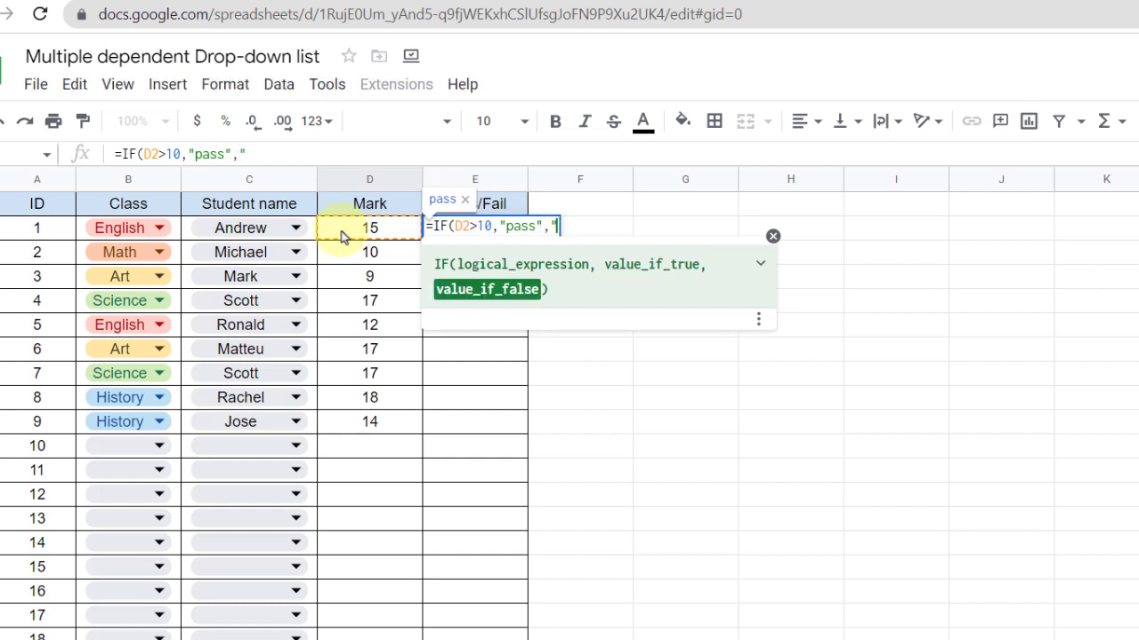
pyautogui.write('fail"')
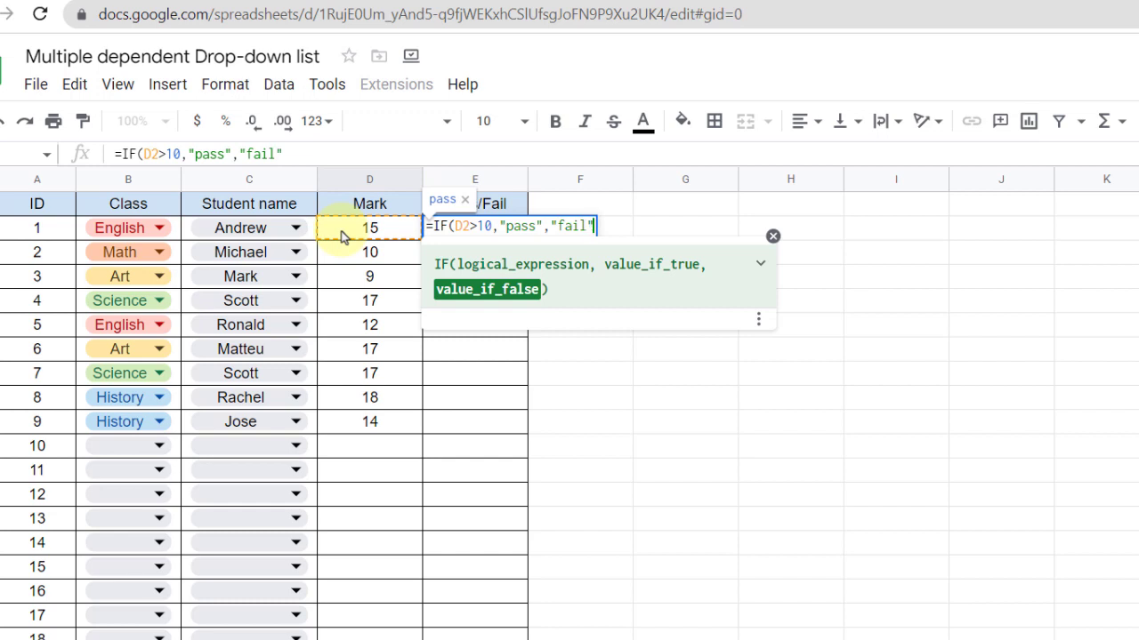
pyautogui.write(')')
pyautogui.press('Return')
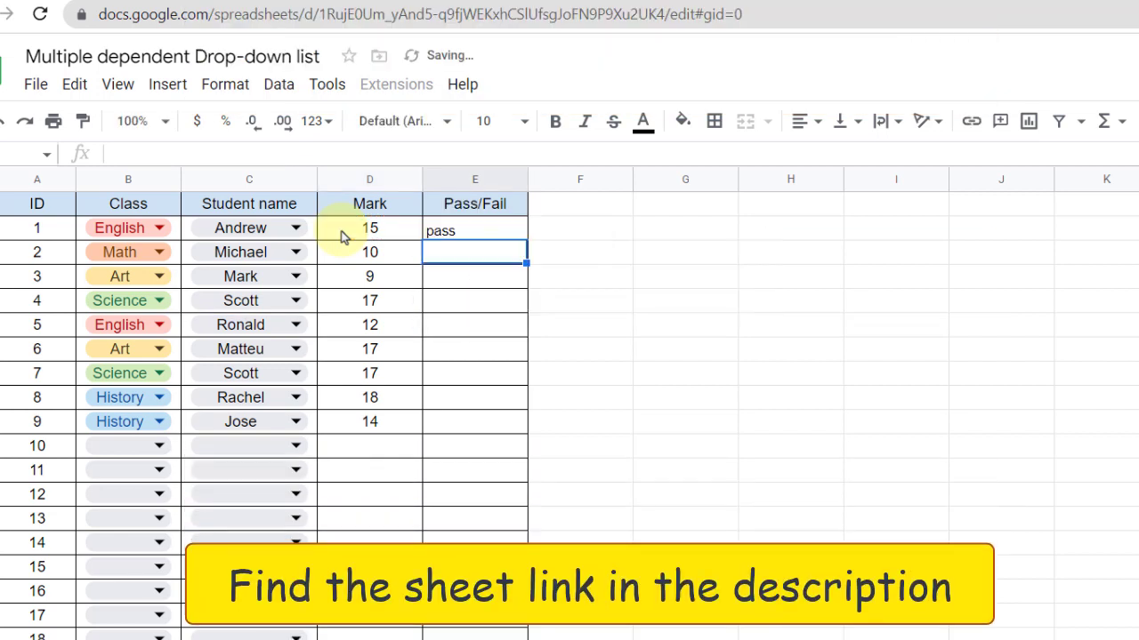
# Copy the pass/fail formula down to ID 9.
pyautogui.click(498, 234)
pyautogui.moveTo(526, 240); pyautogui.dragTo(513, 425)
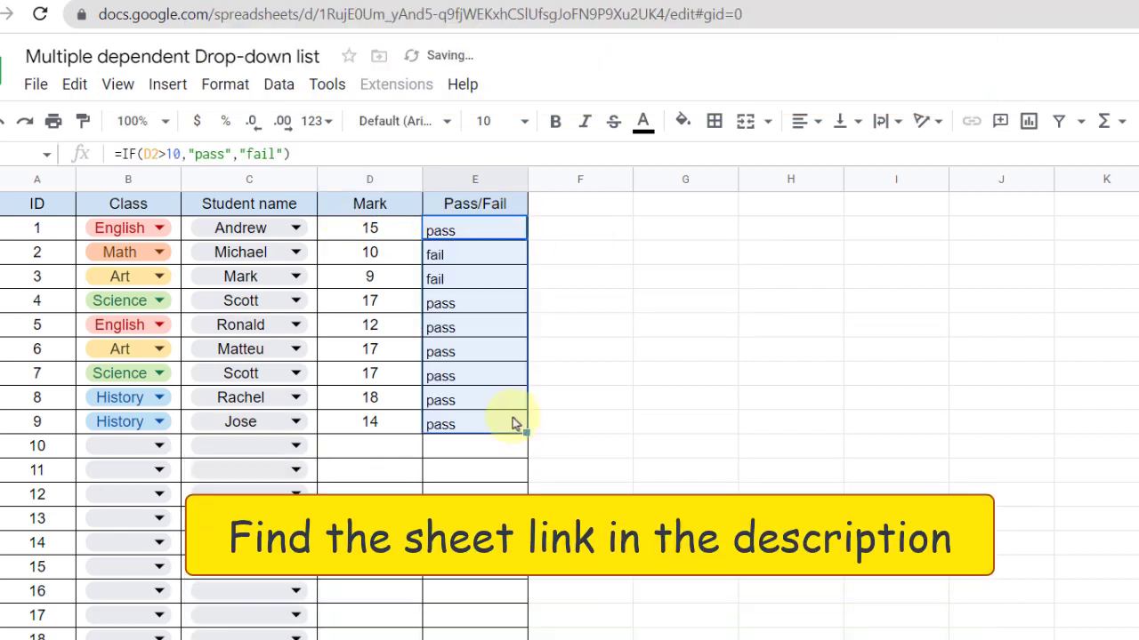
pyautogui.click(555, 404)
pyautogui.click(475, 254)
pyautogui.click(580, 324)
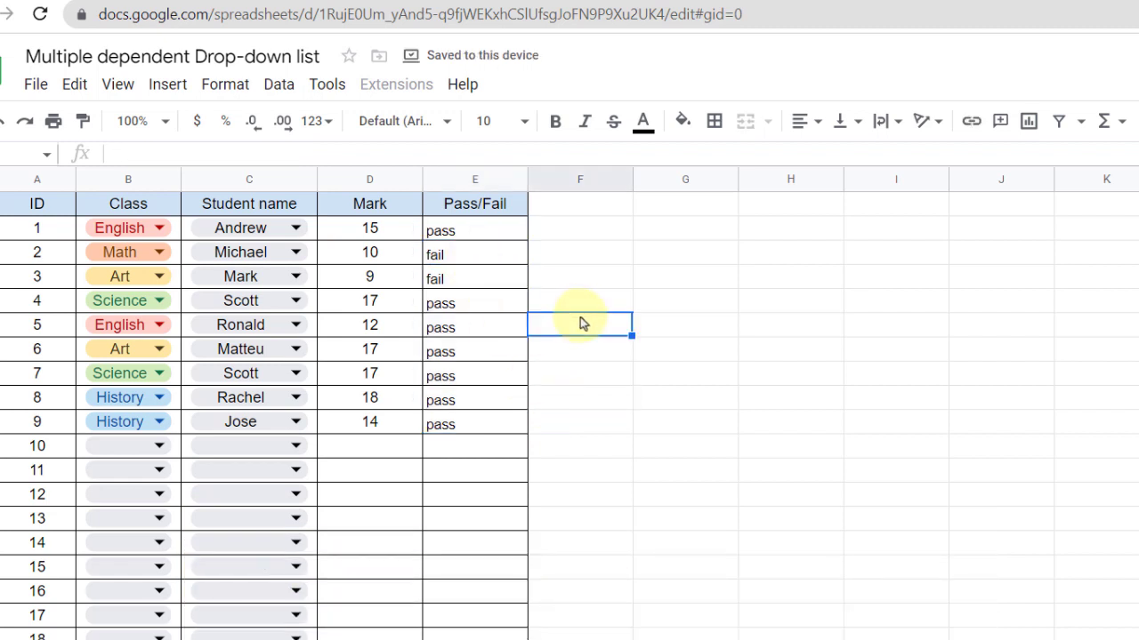
# Create a conditional formatting rule on E2 with custom formula =E2="fail".
pyautogui.click(467, 242)
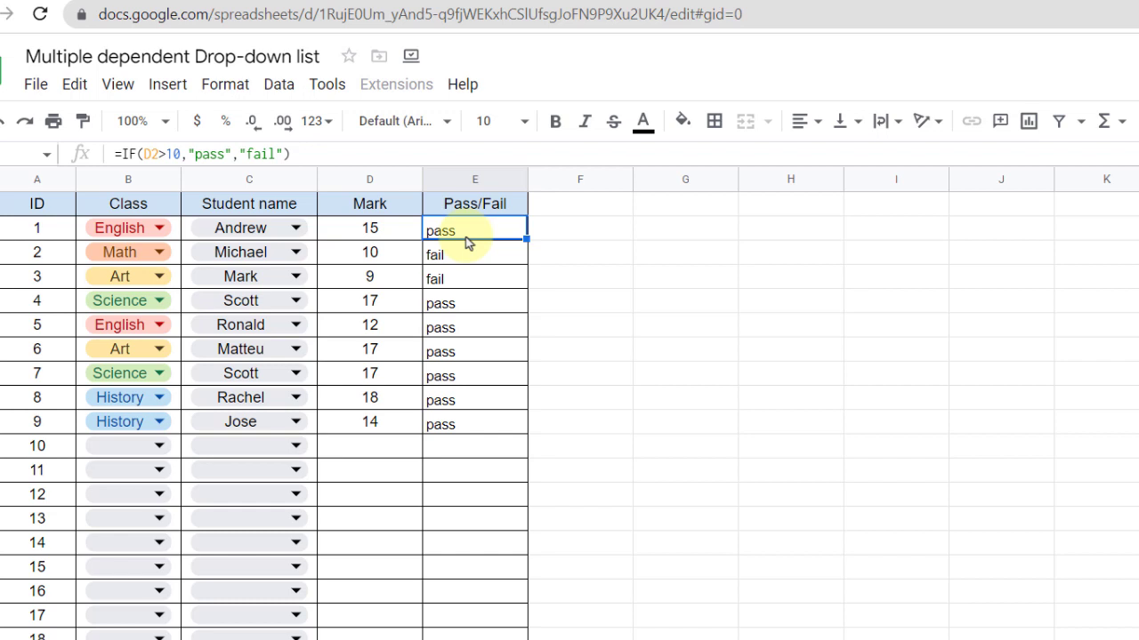
pyautogui.click(229, 98)
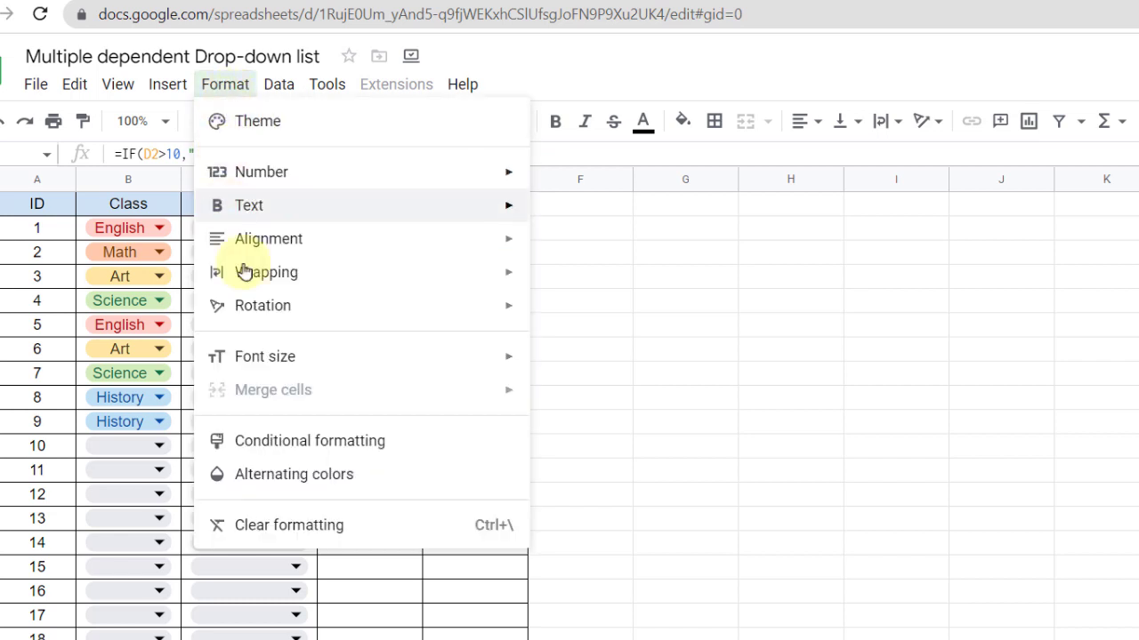
pyautogui.click(463, 441)
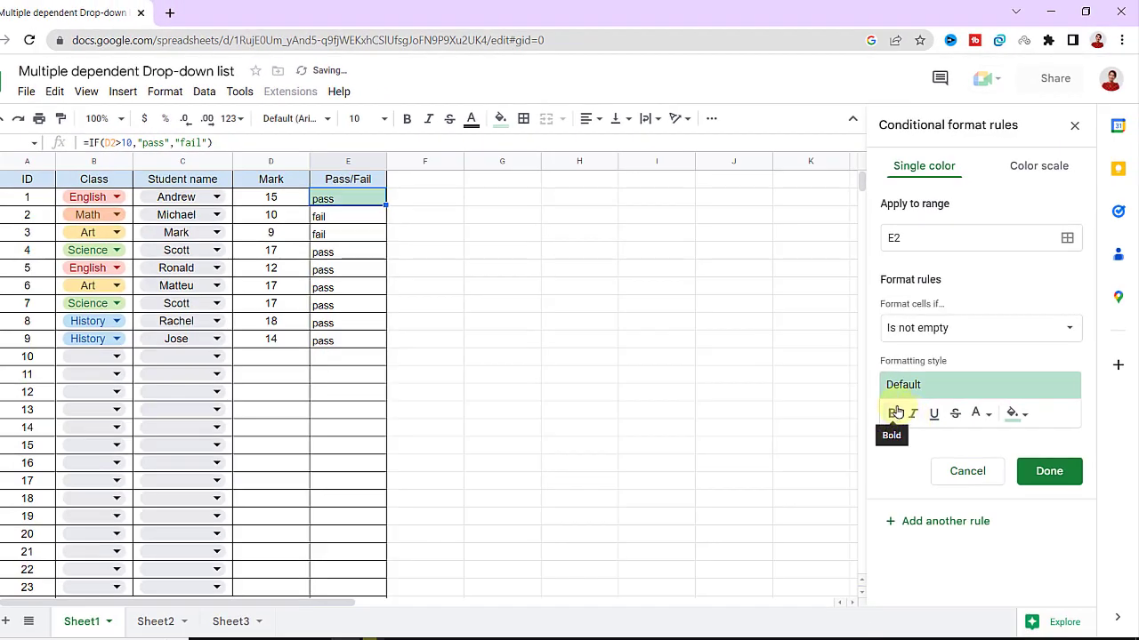
pyautogui.click(961, 329)
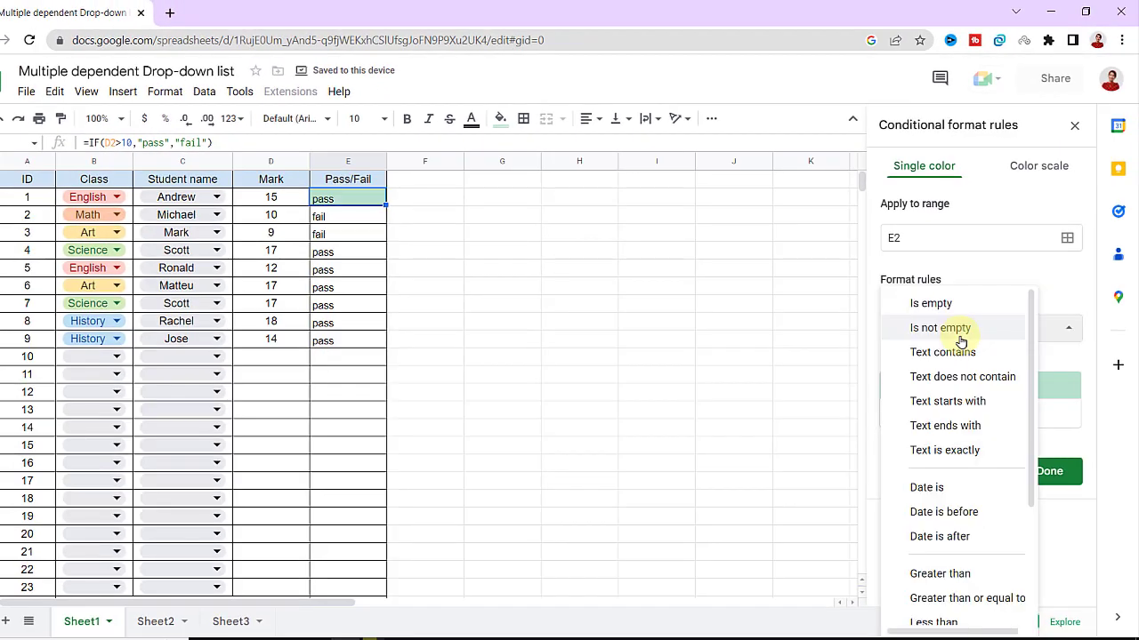
pyautogui.scroll(-5, 1004, 388)
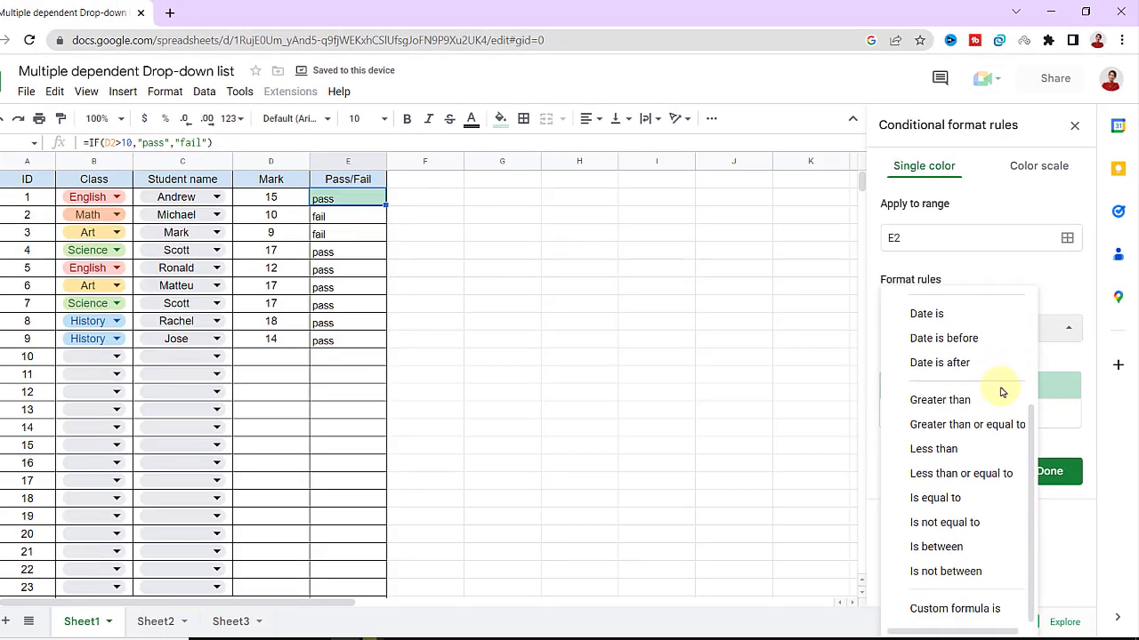
pyautogui.click(1011, 614)
pyautogui.click(925, 363)
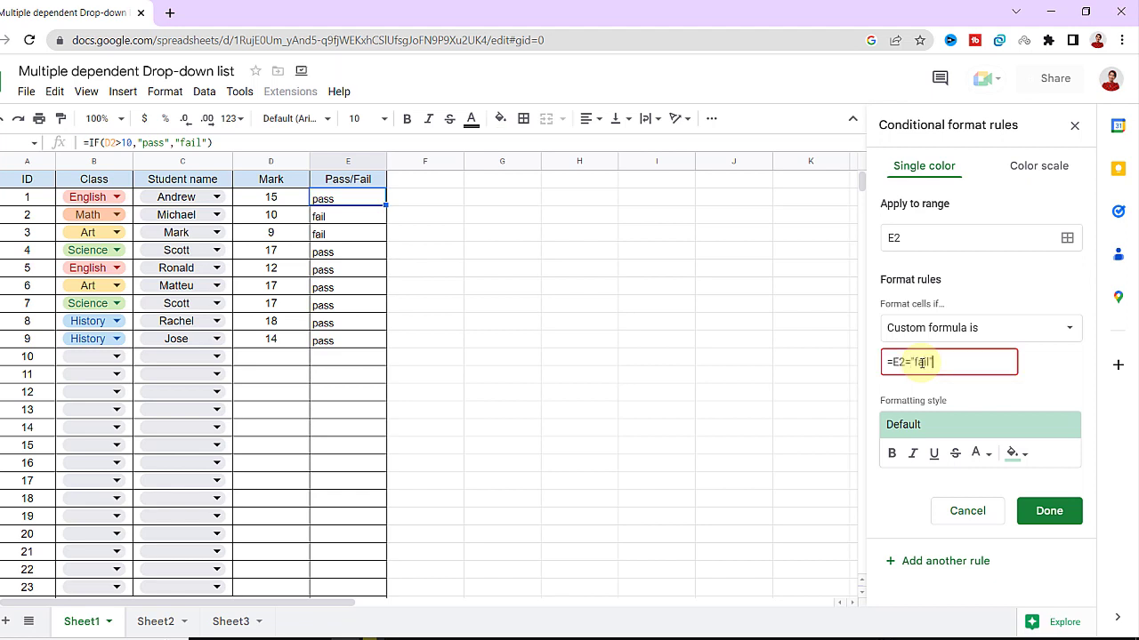
# Give the rule a yellow fill, save it, and extend it to E2:E10.
pyautogui.click(1025, 457)
pyautogui.click(915, 242)
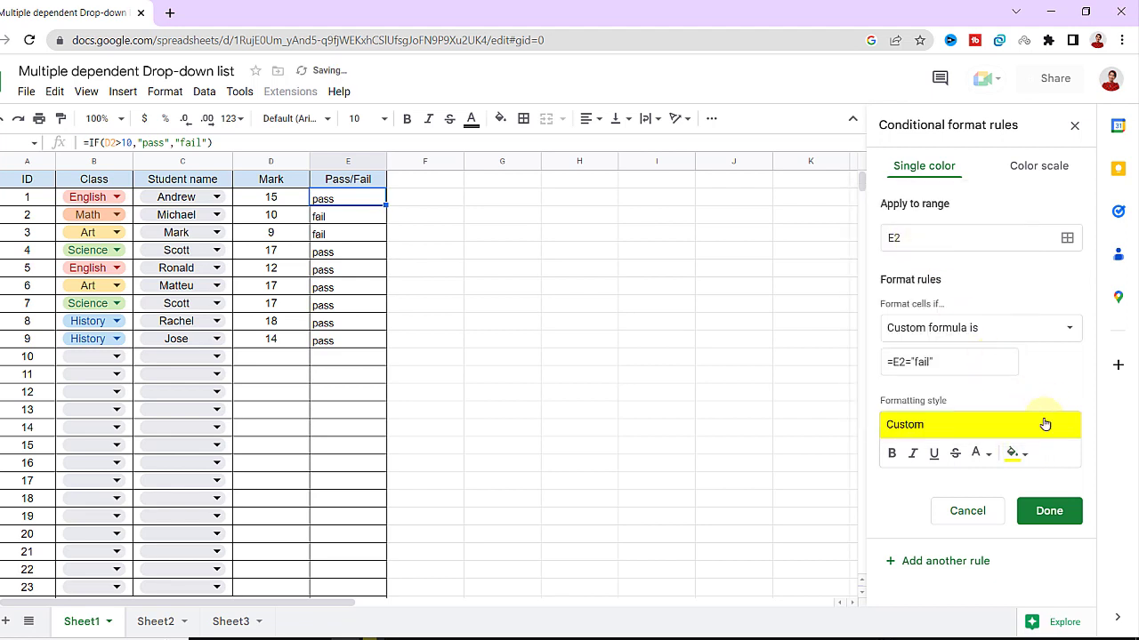
pyautogui.click(1049, 510)
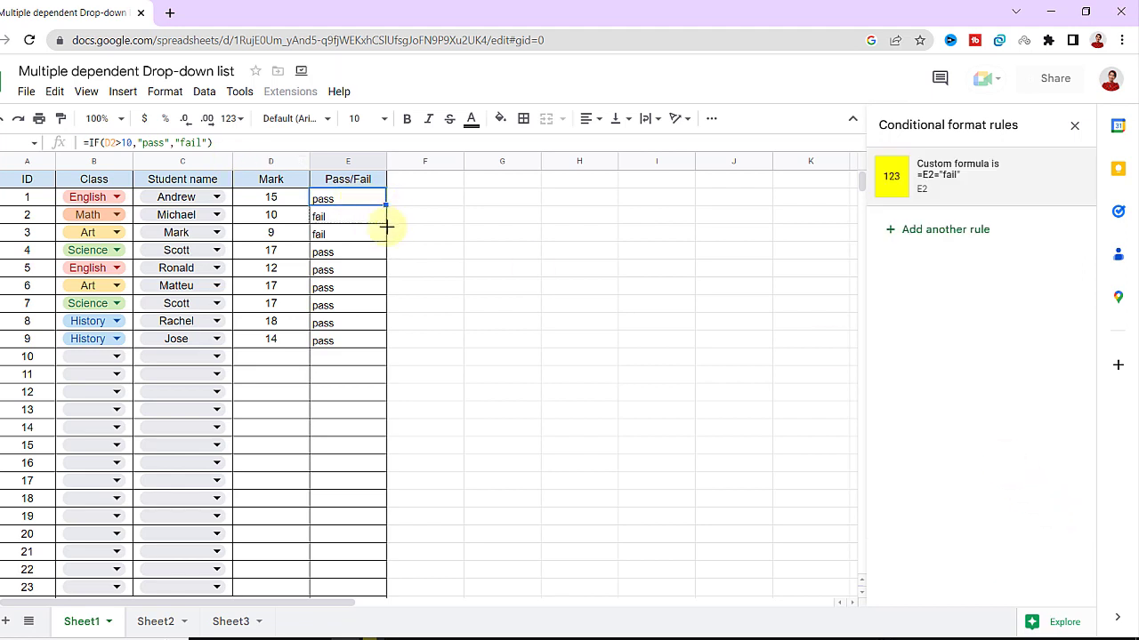
pyautogui.moveTo(386, 205); pyautogui.dragTo(377, 344)
pyautogui.click(351, 216)
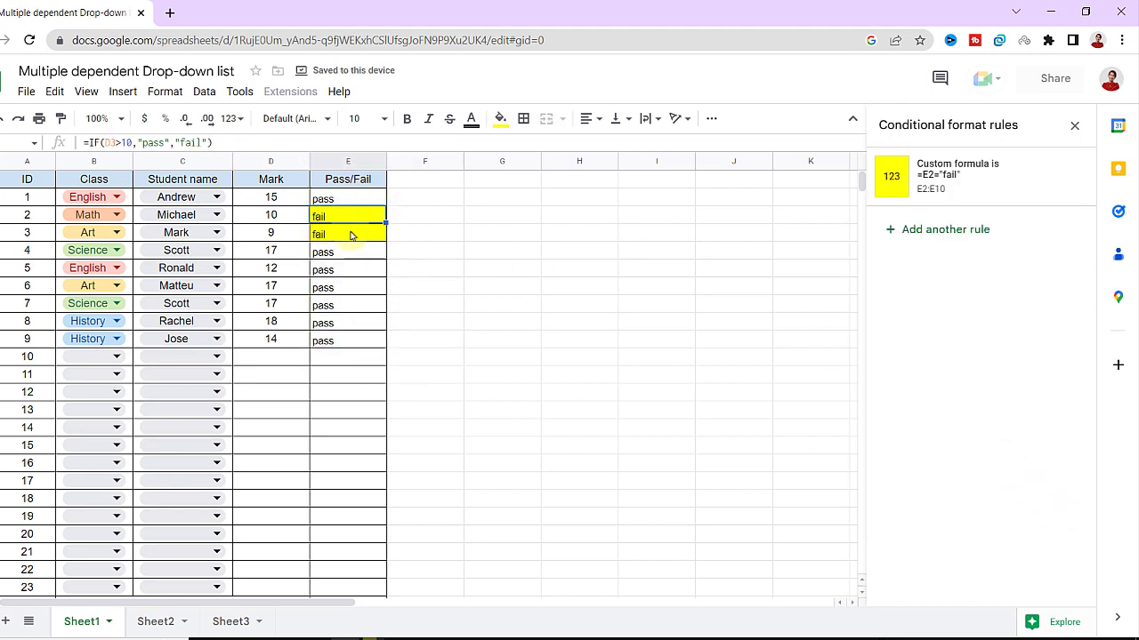
pyautogui.click(447, 328)
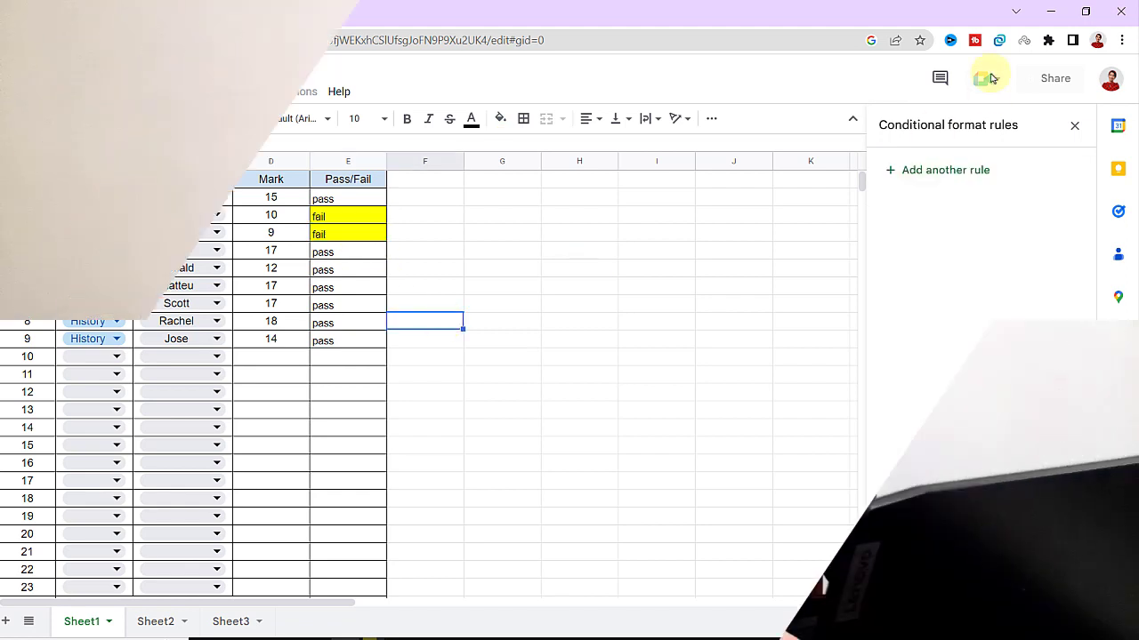